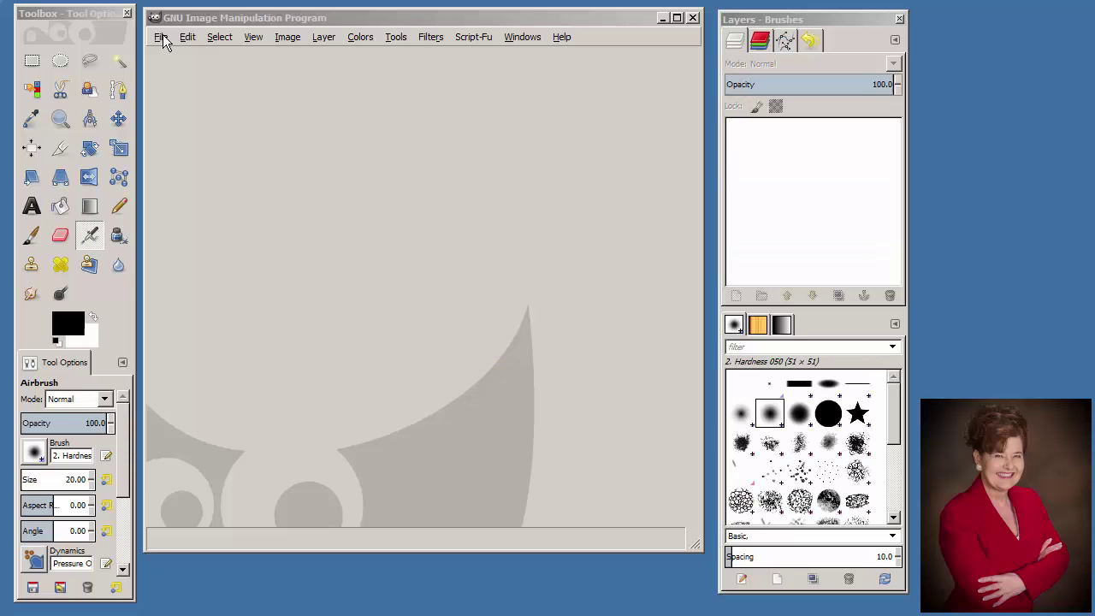
Start a new image with a width of 800 px and a height of 500 px
left_click(162, 37)
left_click(175, 57)
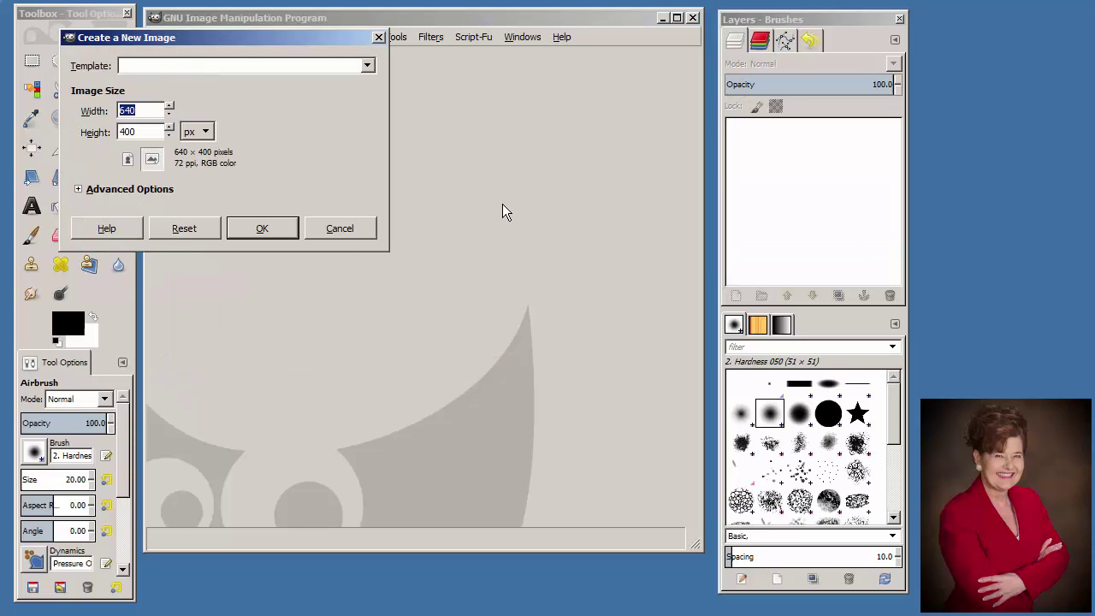
left_click_drag(118, 110, 159, 117)
type("800")
left_click_drag(141, 131, 83, 130)
type("500")
Fill the new image with white, set its comment to the author's name and "Horizontal Navigation Bar", and create it
left_click(83, 191)
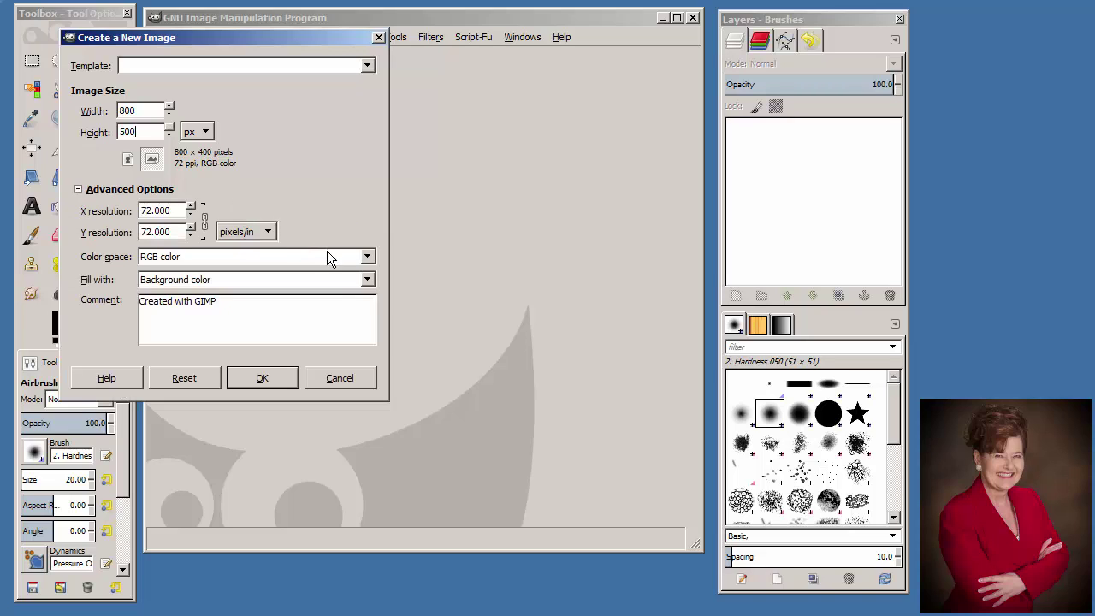
left_click(367, 279)
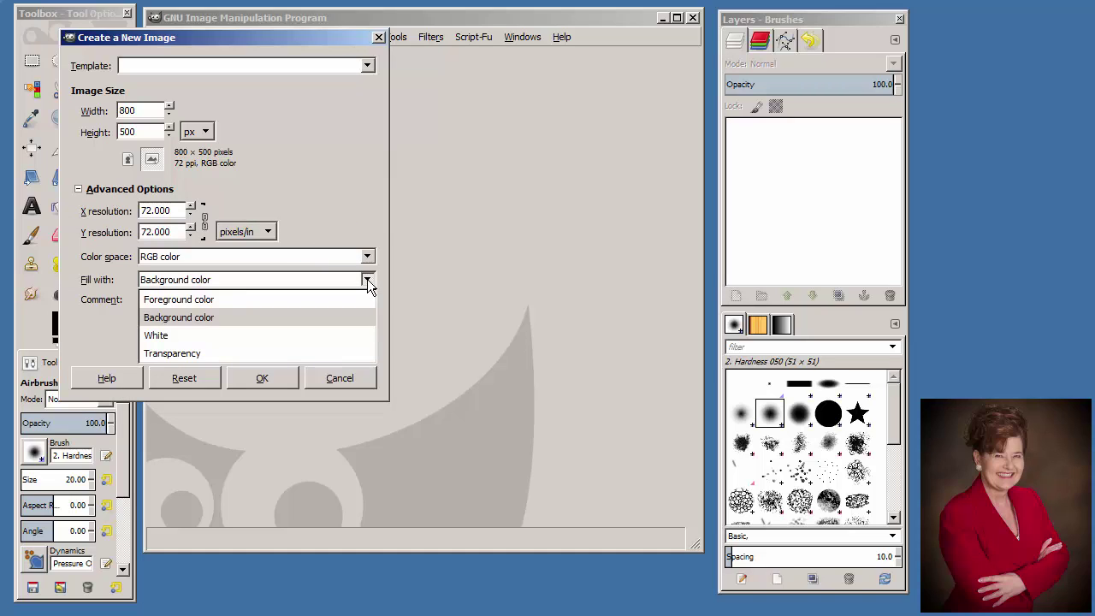
left_click(360, 334)
left_click_drag(223, 303, 129, 305)
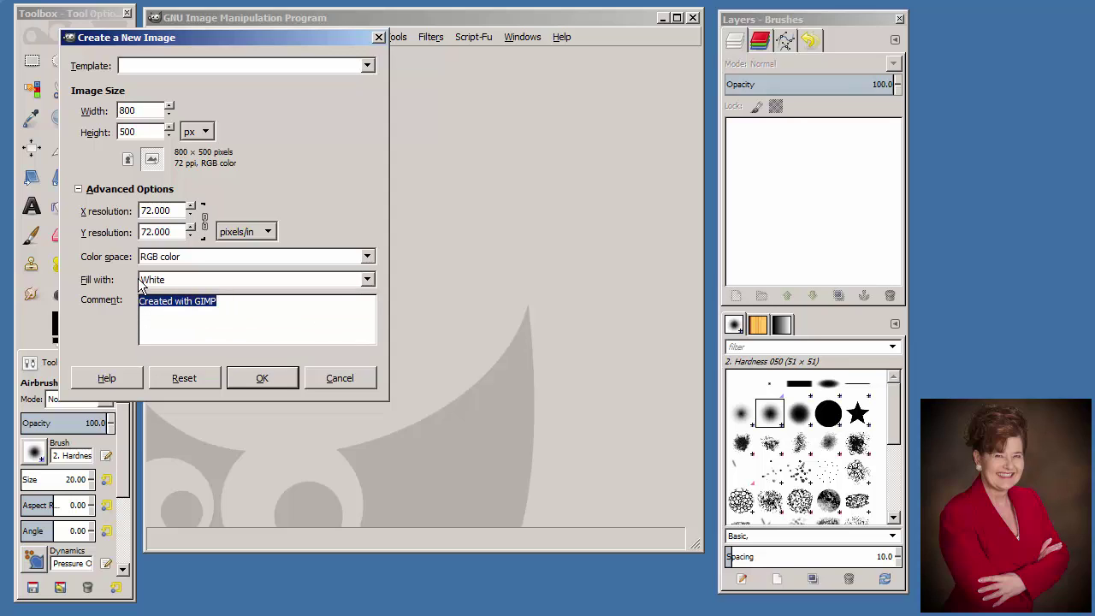
type("Author Diana Kokoska - Horizontal Navigation Bar")
left_click(289, 380)
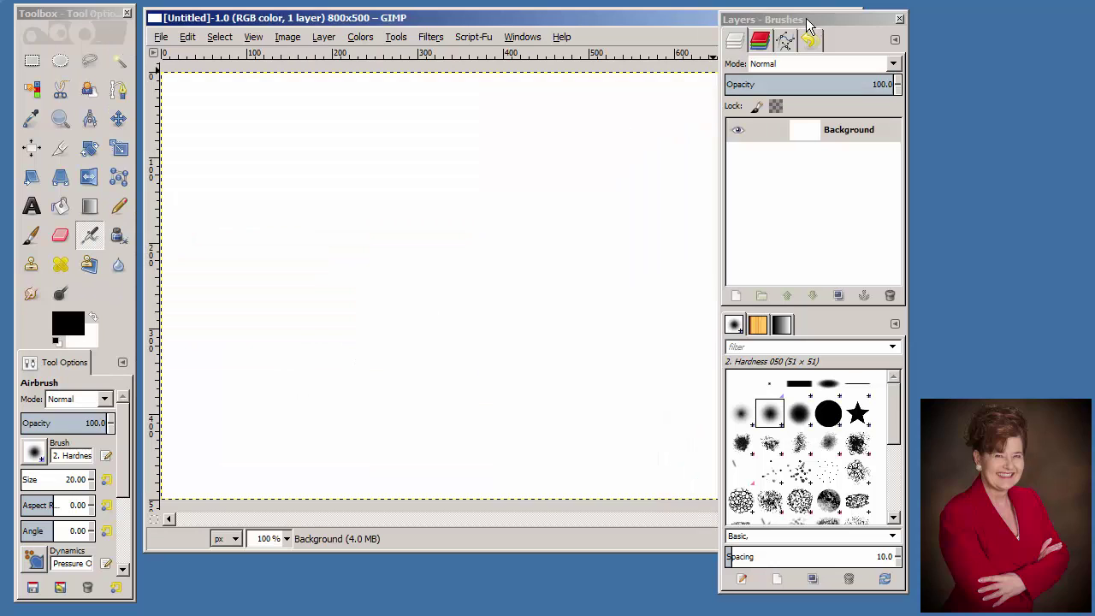
Move the Layers - Brushes window clear of the image window and select the Background layer
left_click_drag(809, 26, 955, 16)
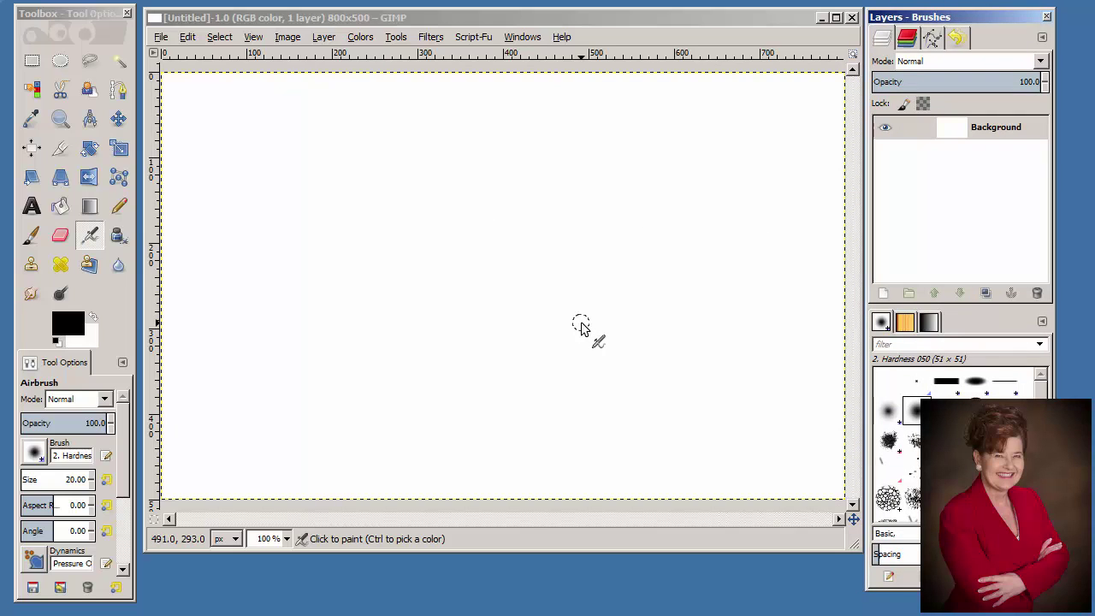
left_click(624, 19)
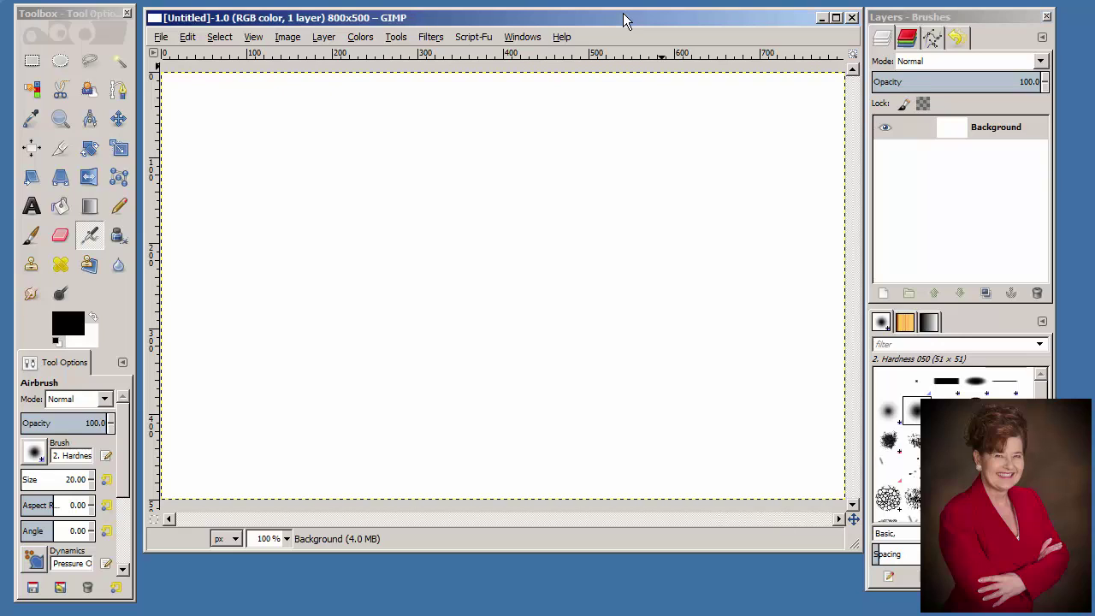
left_click(1002, 137)
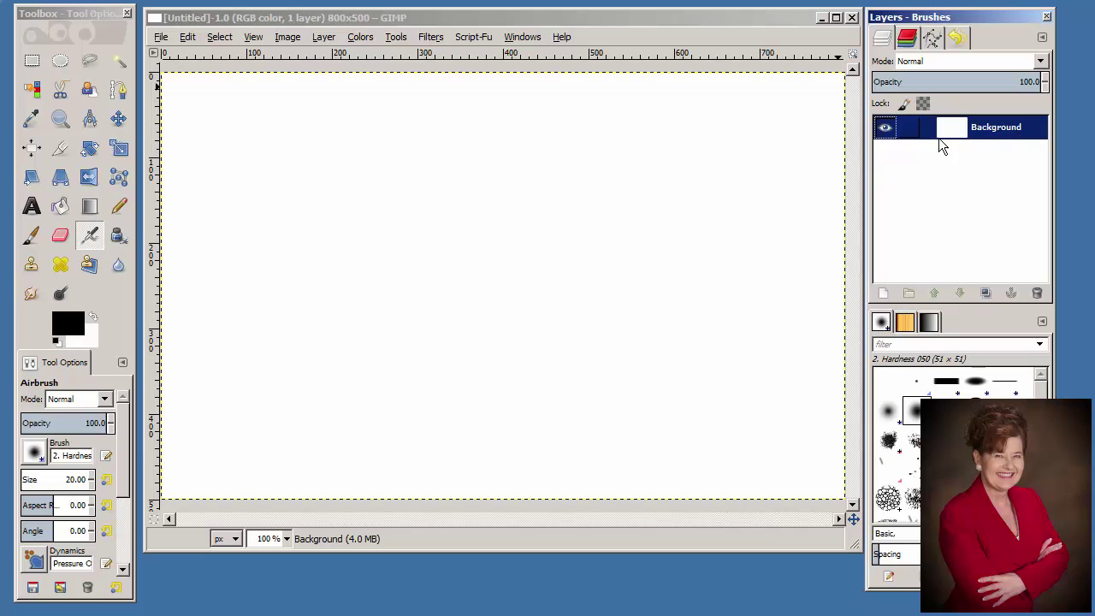
Add a transparent layer named "Bar" at 800 x 500 px and make it the active layer
left_click(885, 294)
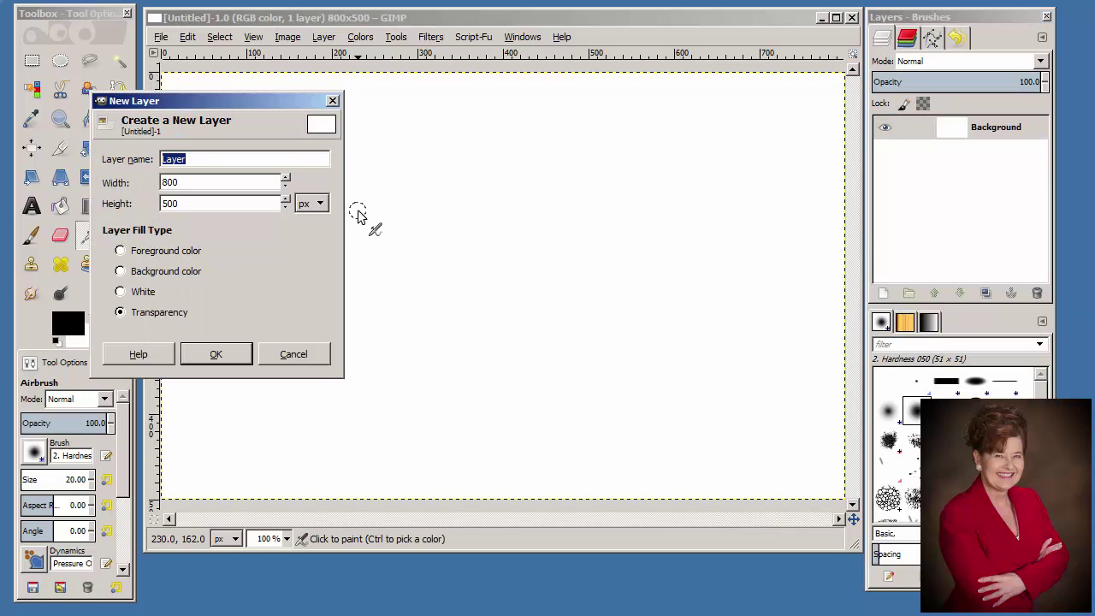
type("Bar")
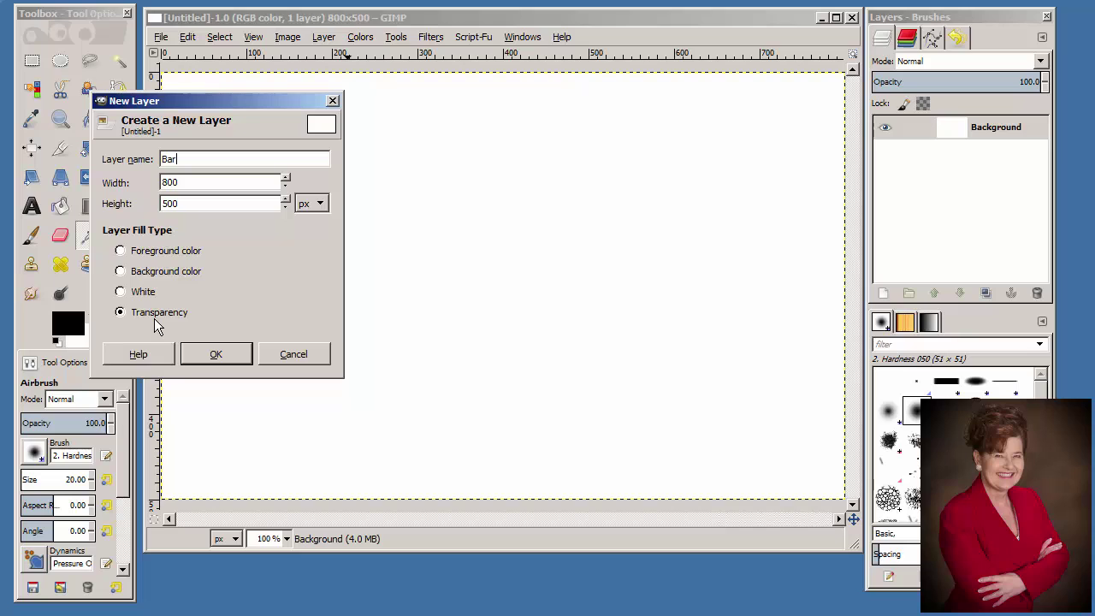
left_click(217, 355)
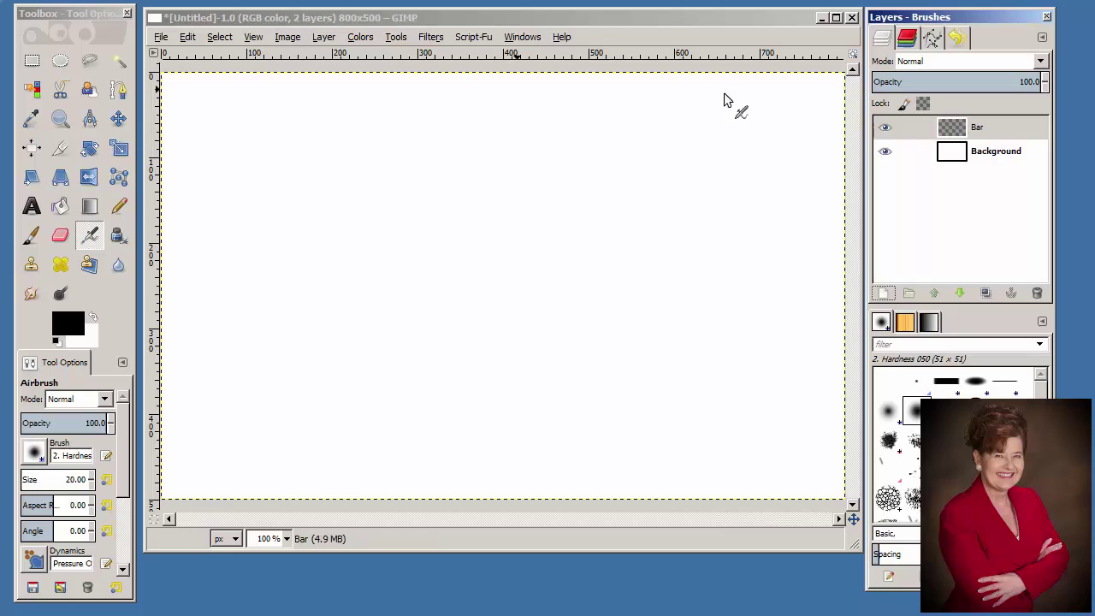
left_click(1002, 130)
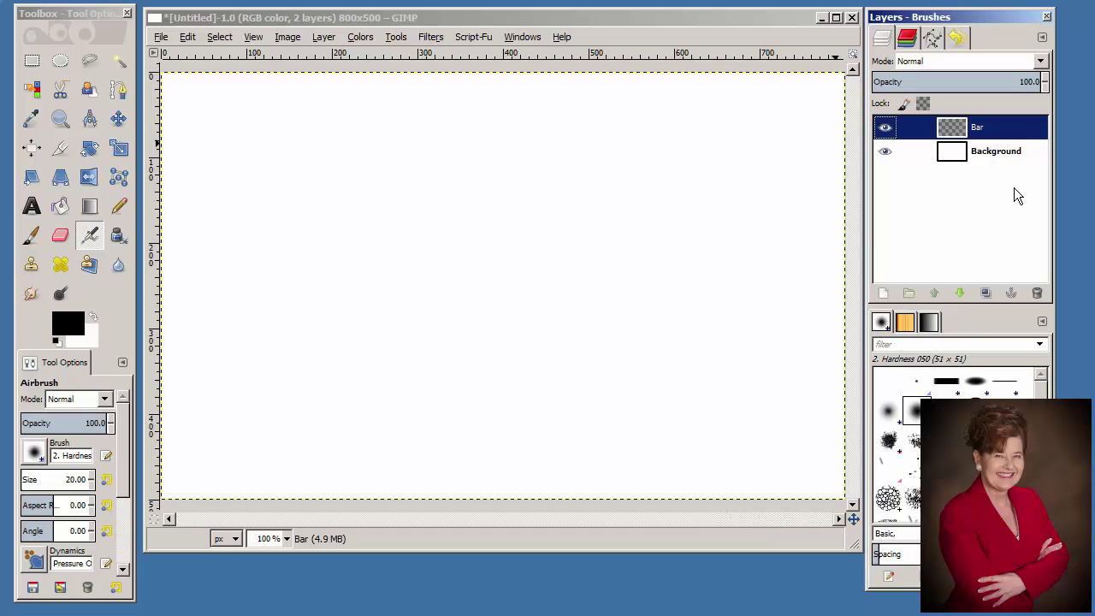
Activate Rectangle Select with rounded corners and widen the toolbox window so its options fit
left_click(32, 61)
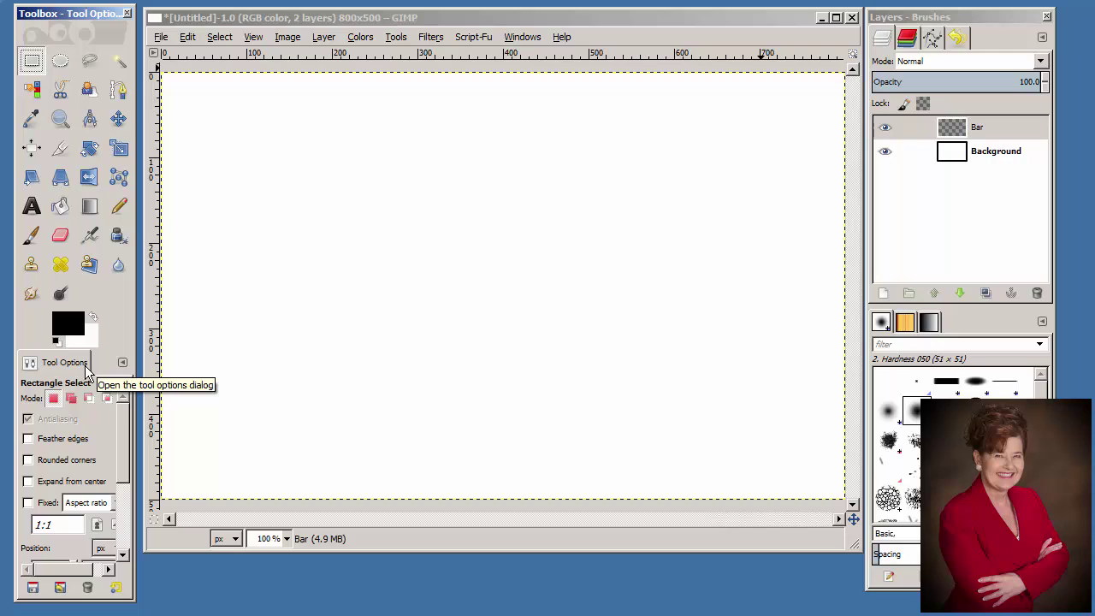
left_click(29, 460)
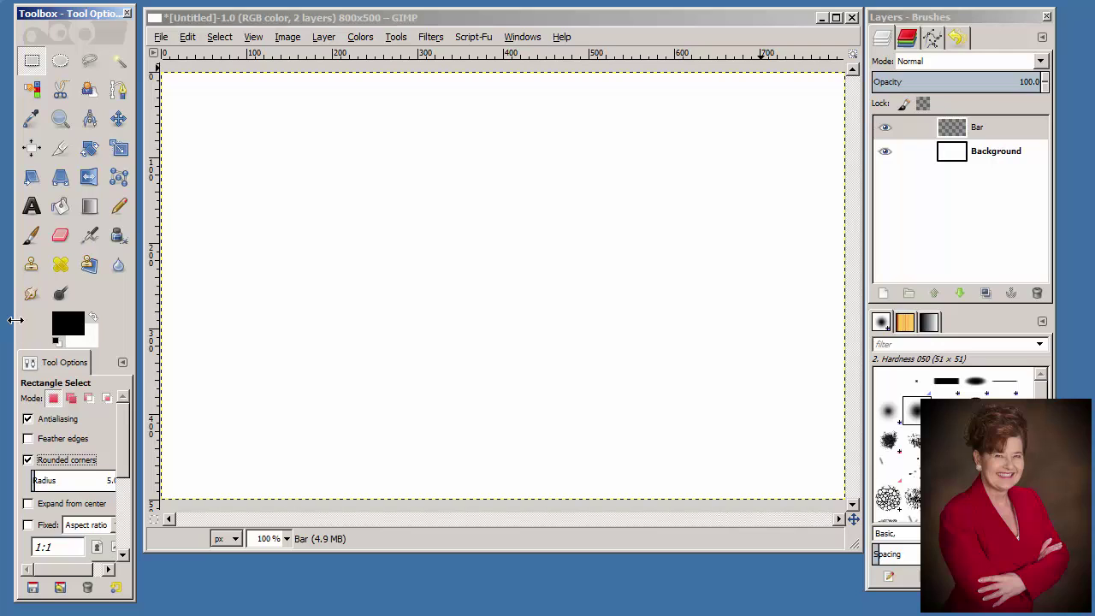
left_click_drag(15, 320, 5, 340)
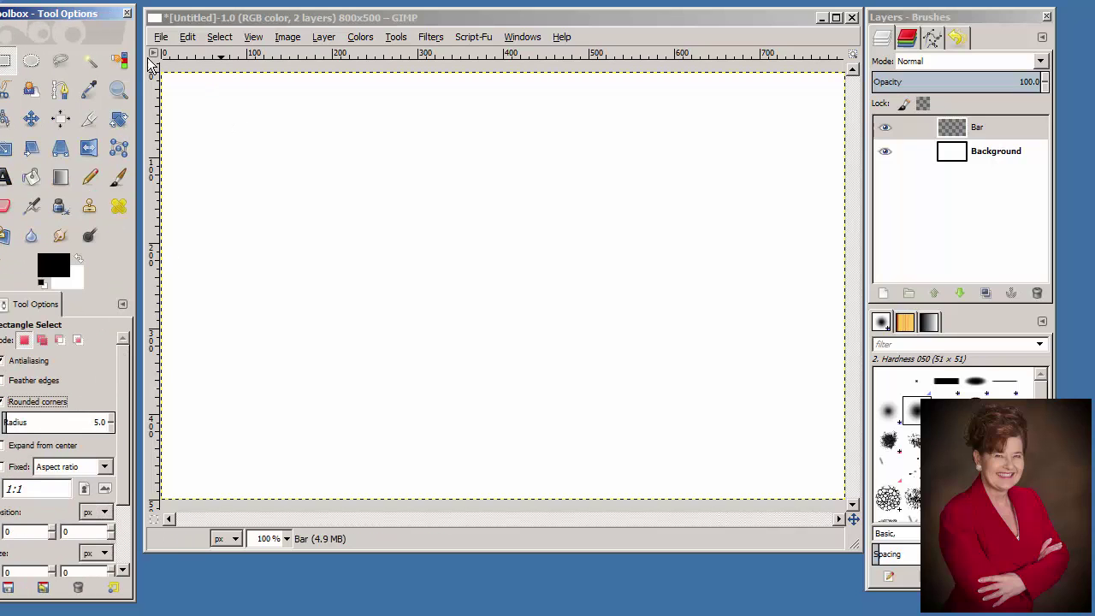
Shift the image window and the Layers - Brushes window slightly away from the toolbox
left_click(204, 20)
left_click_drag(203, 20, 217, 23)
left_click_drag(914, 25, 931, 24)
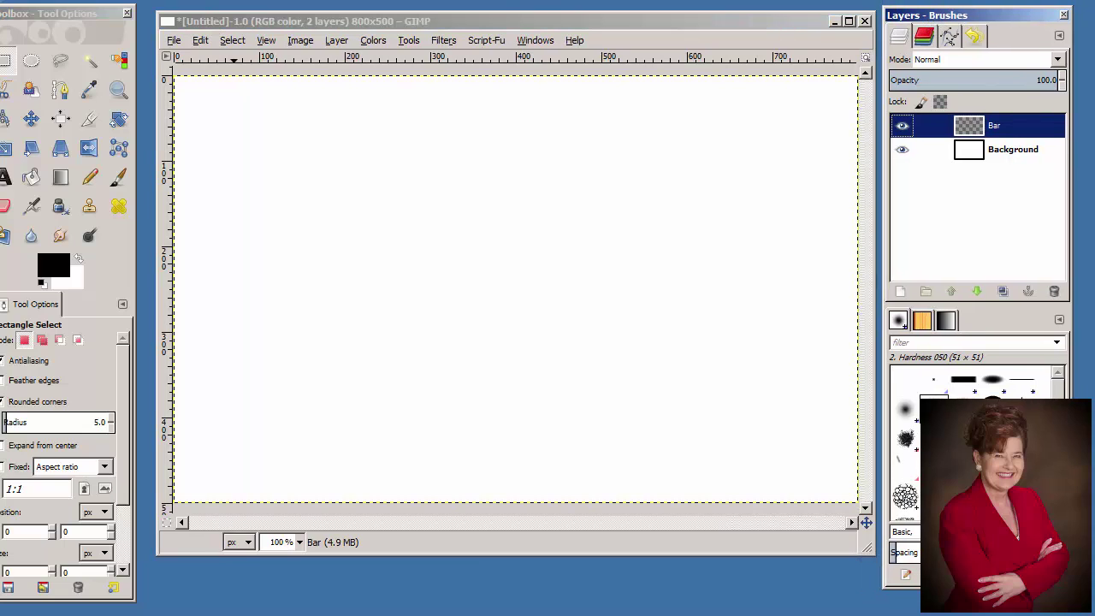
left_click(135, 438)
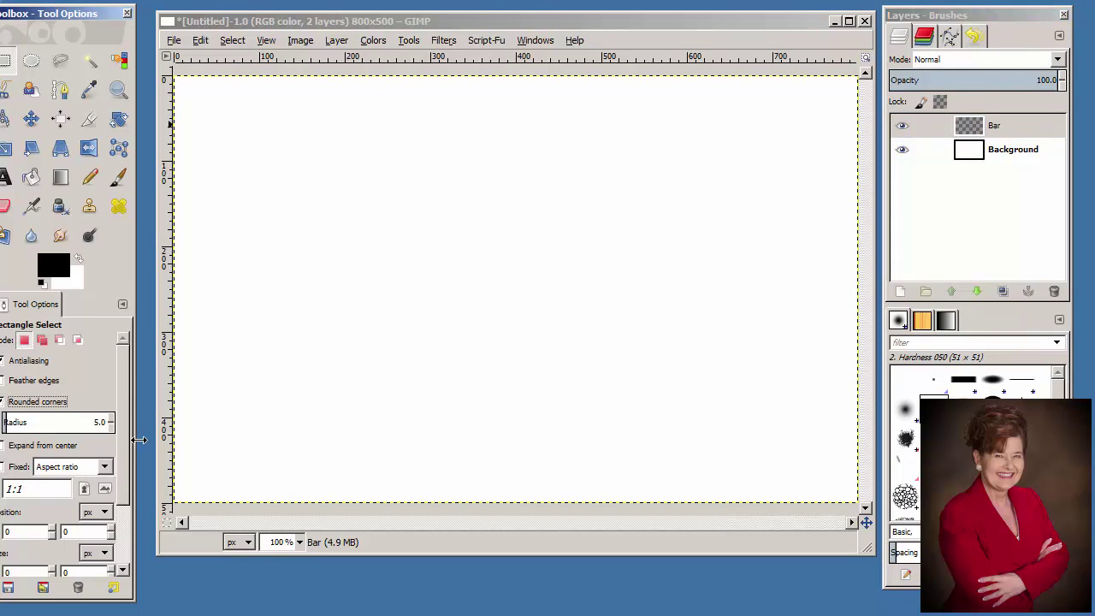
Draw a rounded selection about 774 x 132 px from the canvas center, with corner radius 10 and Expand from center enabled
left_click(118, 424)
scroll(118, 423, "up", 3)
scroll(117, 422, "up", 2)
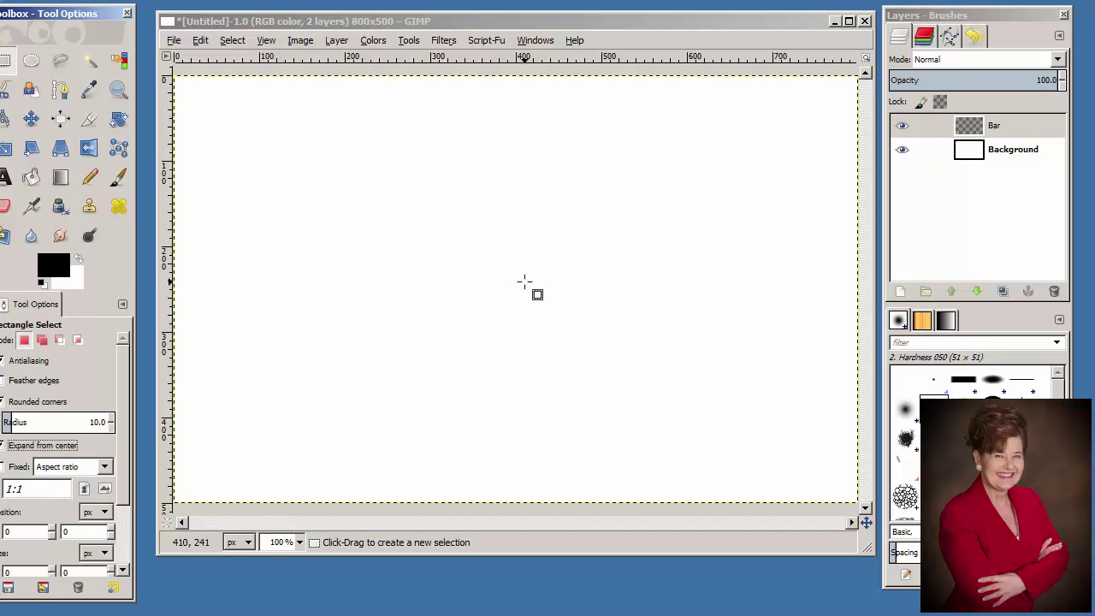
left_click_drag(525, 282, 868, 351)
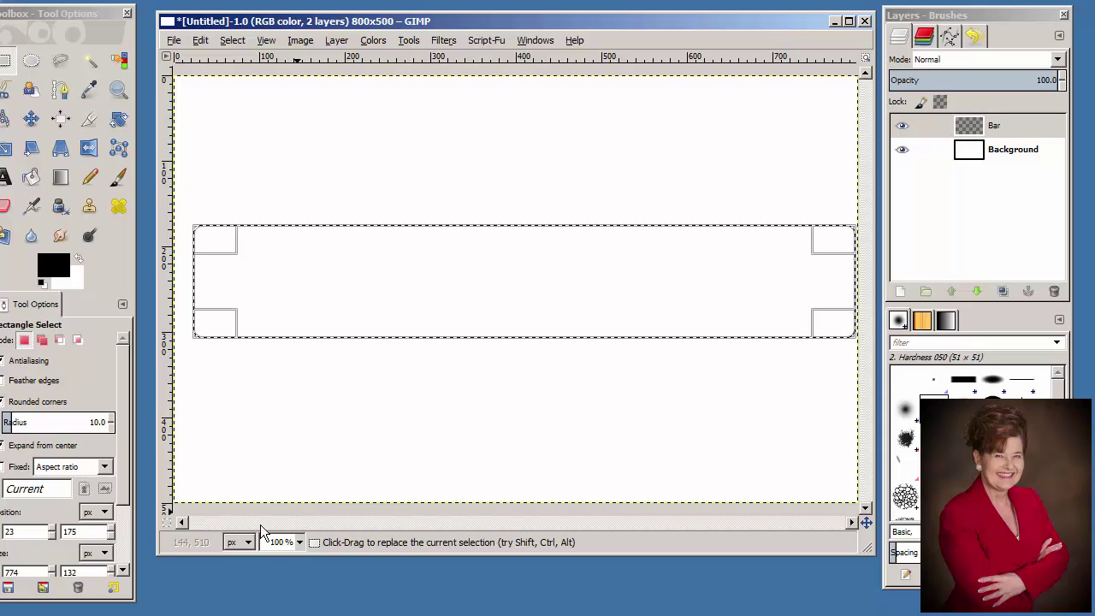
Set the rounded selection's size to 775 x 100 px
left_click(60, 603)
double_click(17, 572)
type("775")
key("Tab")
type("100")
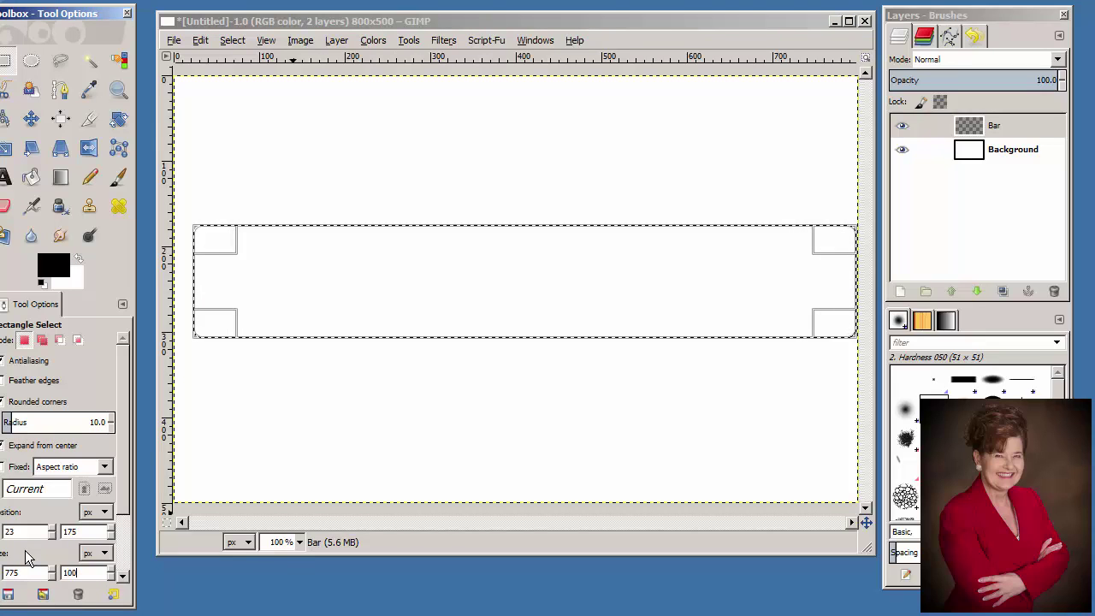
key("Return")
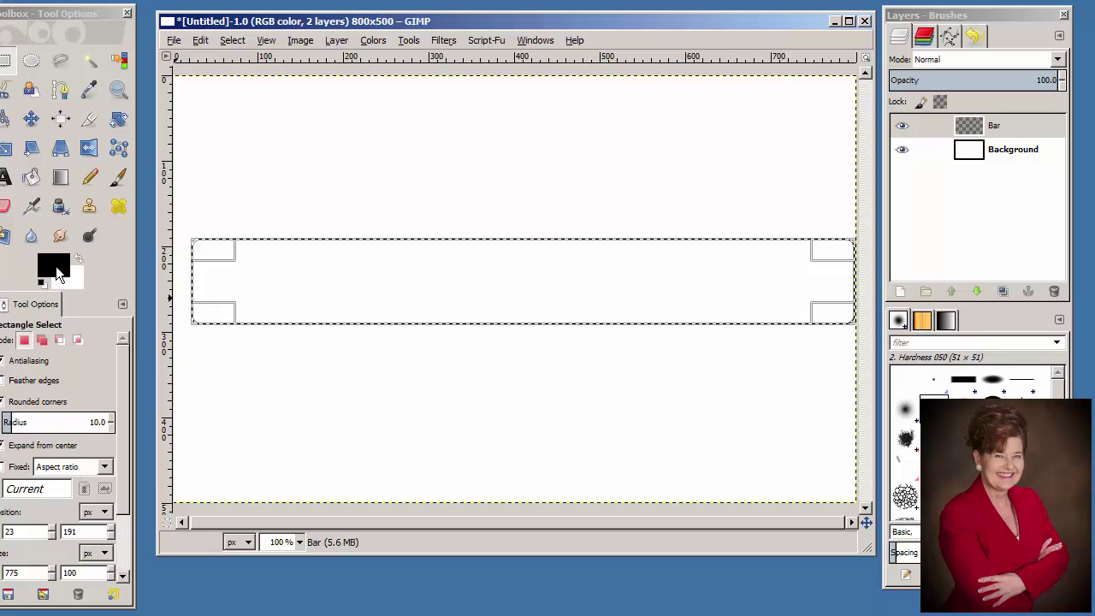
Set the foreground color to the hex value f9c773
left_click(55, 266)
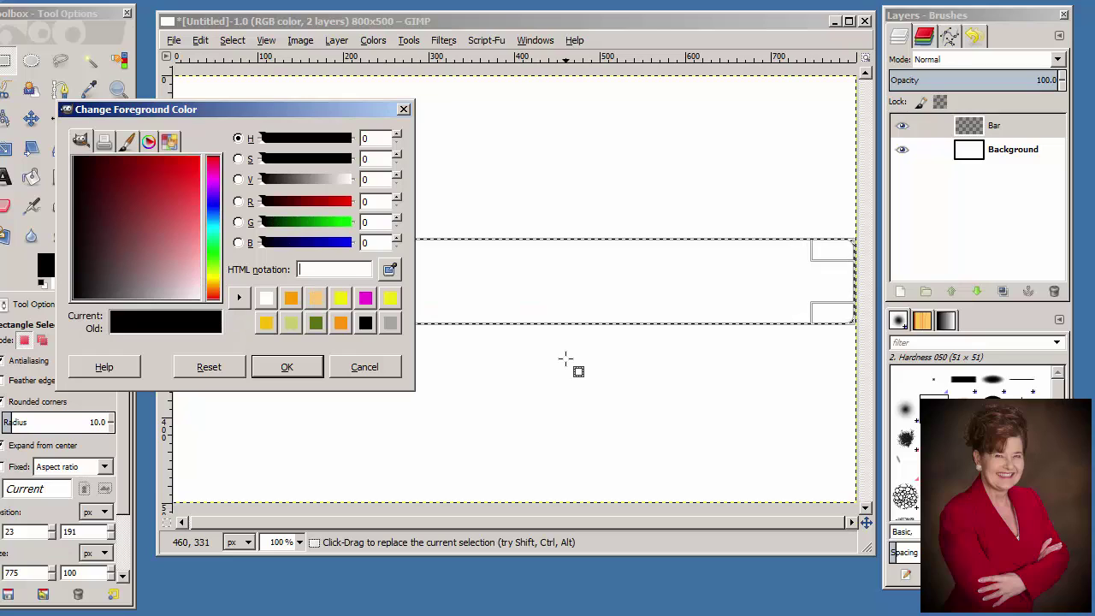
type("f9c")
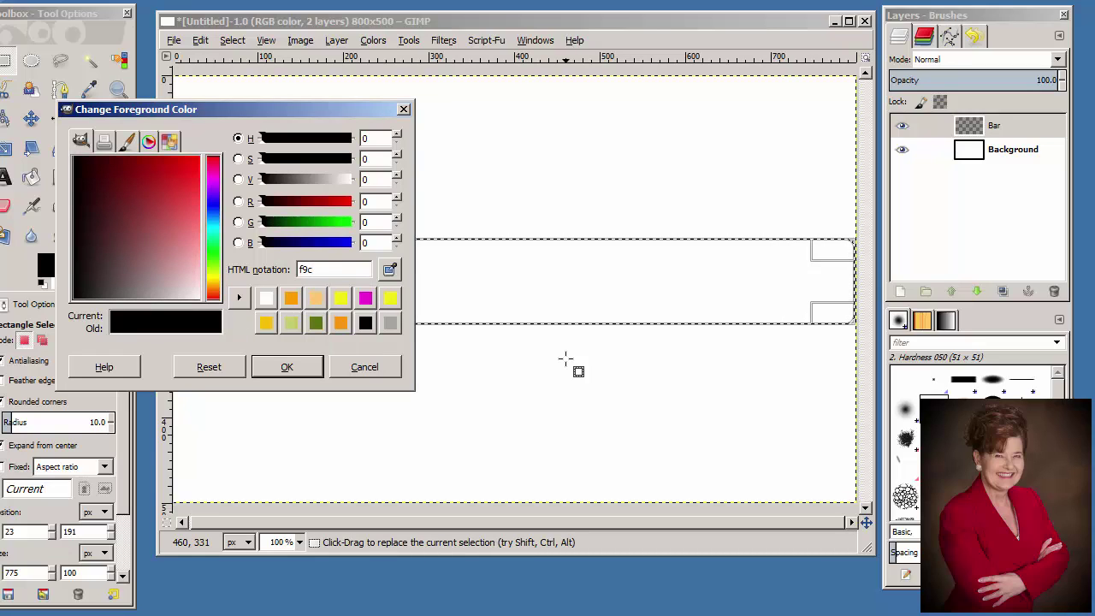
type("773")
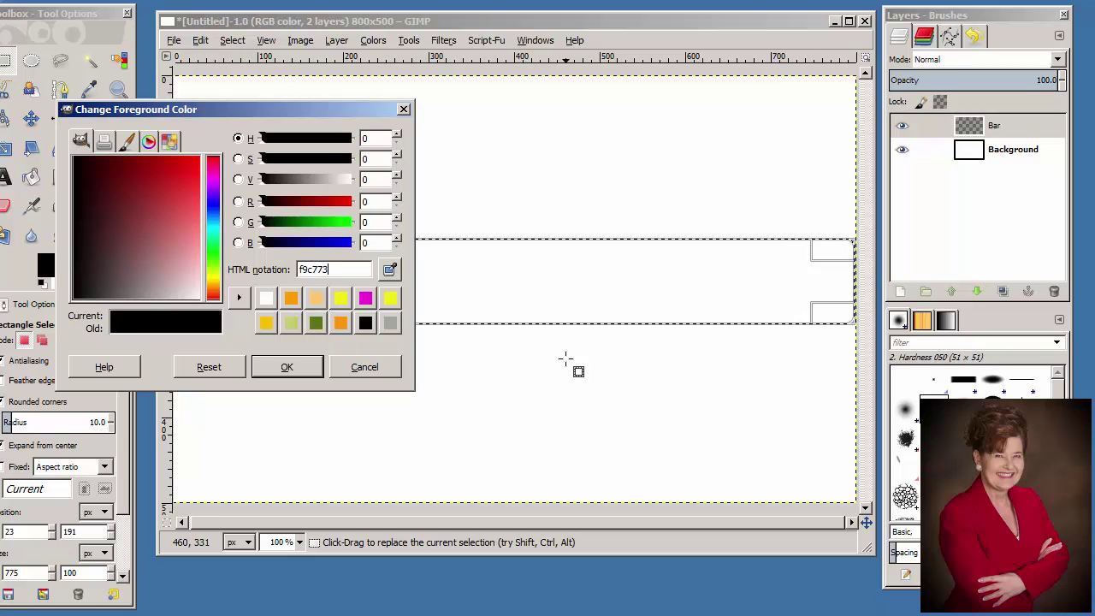
key("Return")
left_click(295, 374)
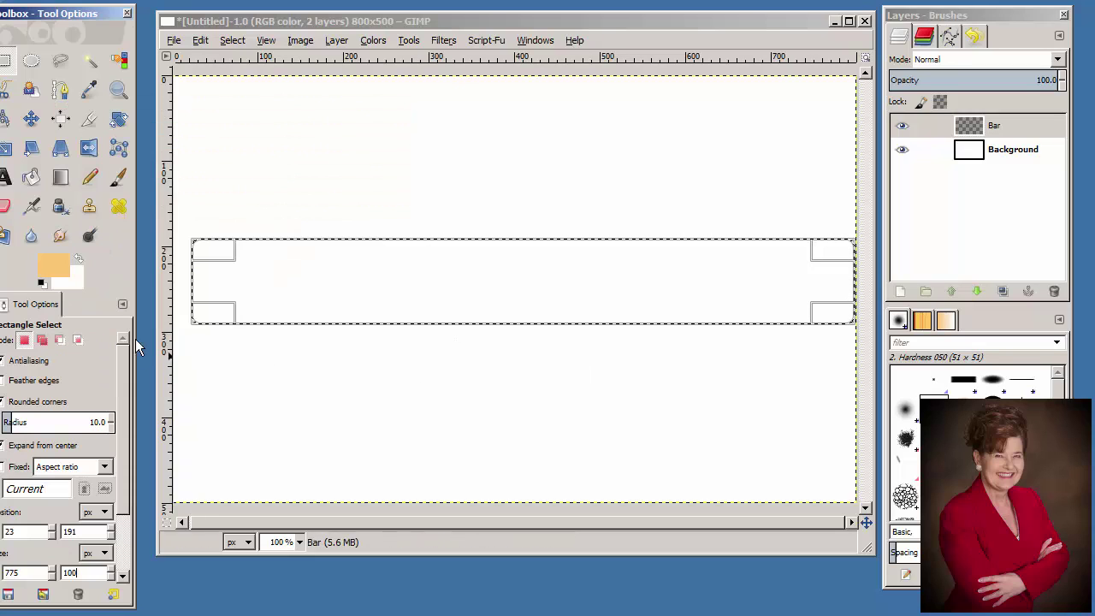
Set the background color to the hex value f99d03
left_click(76, 281)
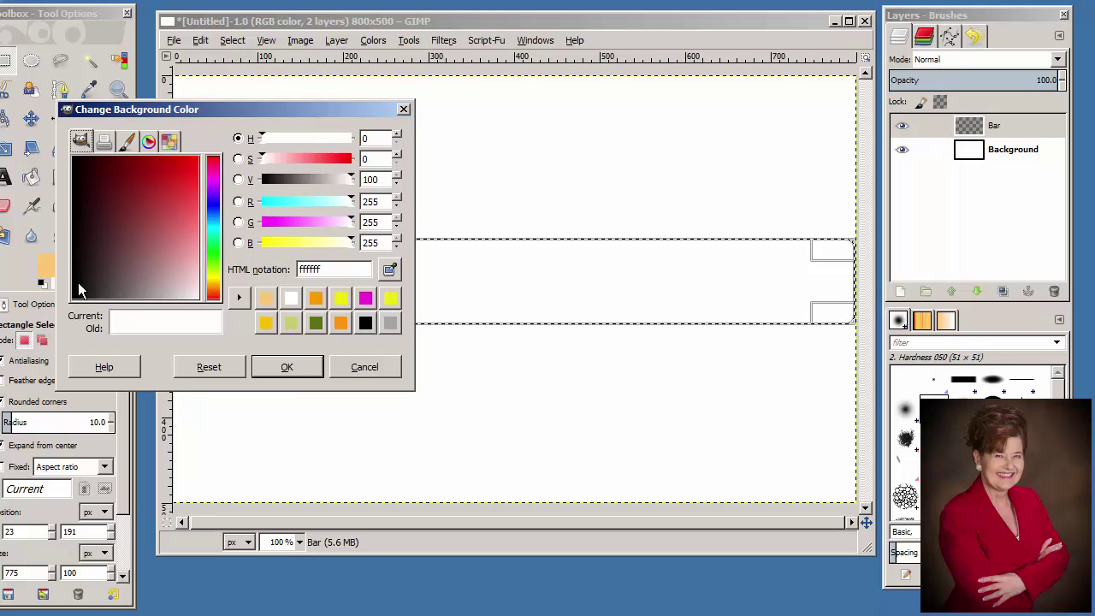
double_click(299, 268)
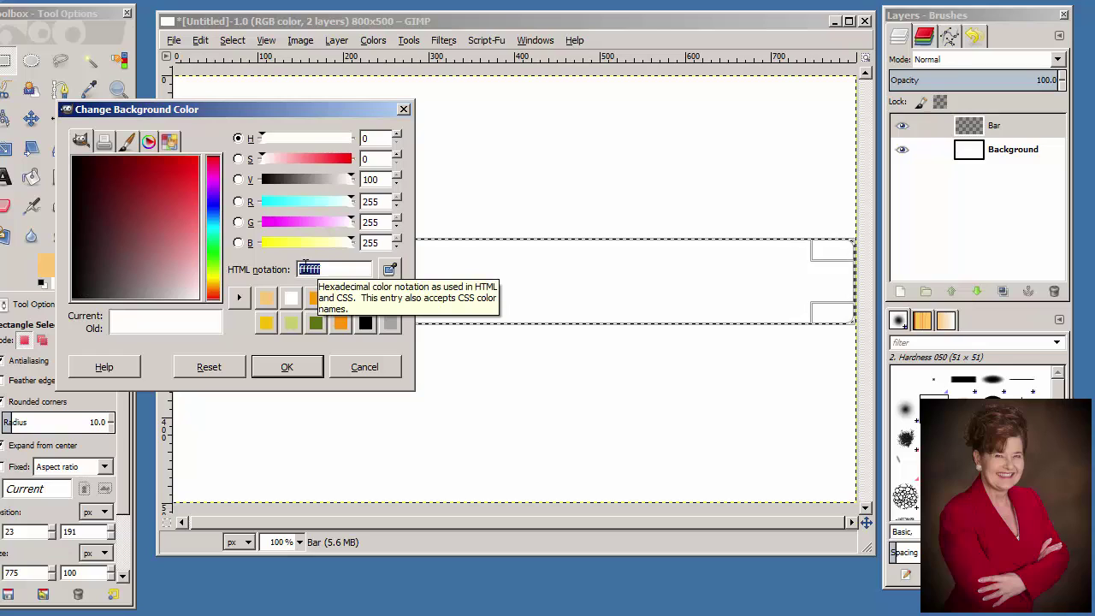
type("f99")
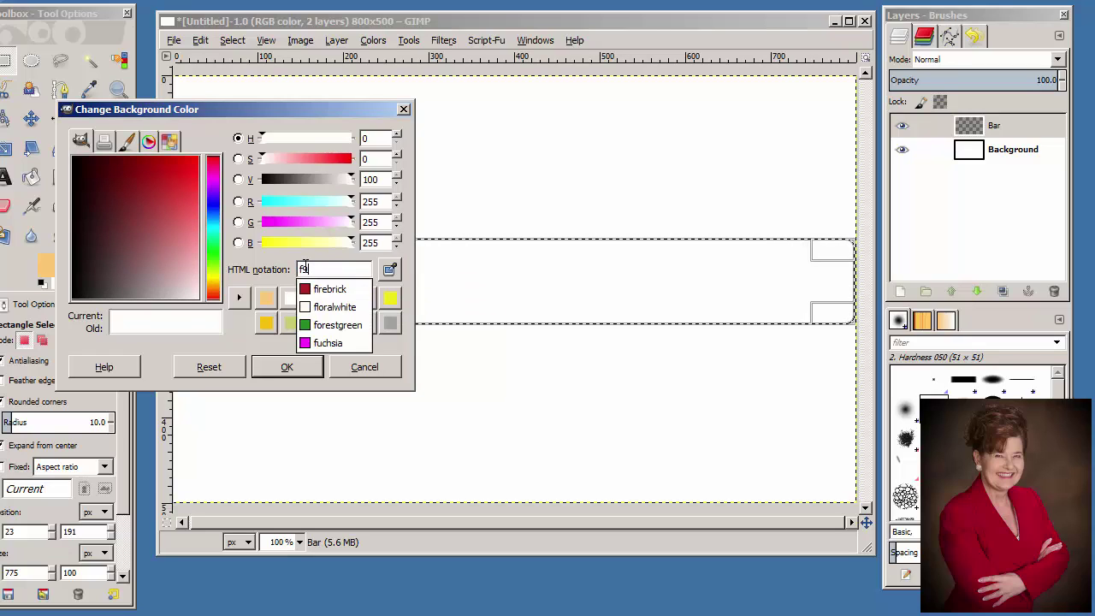
type("d03")
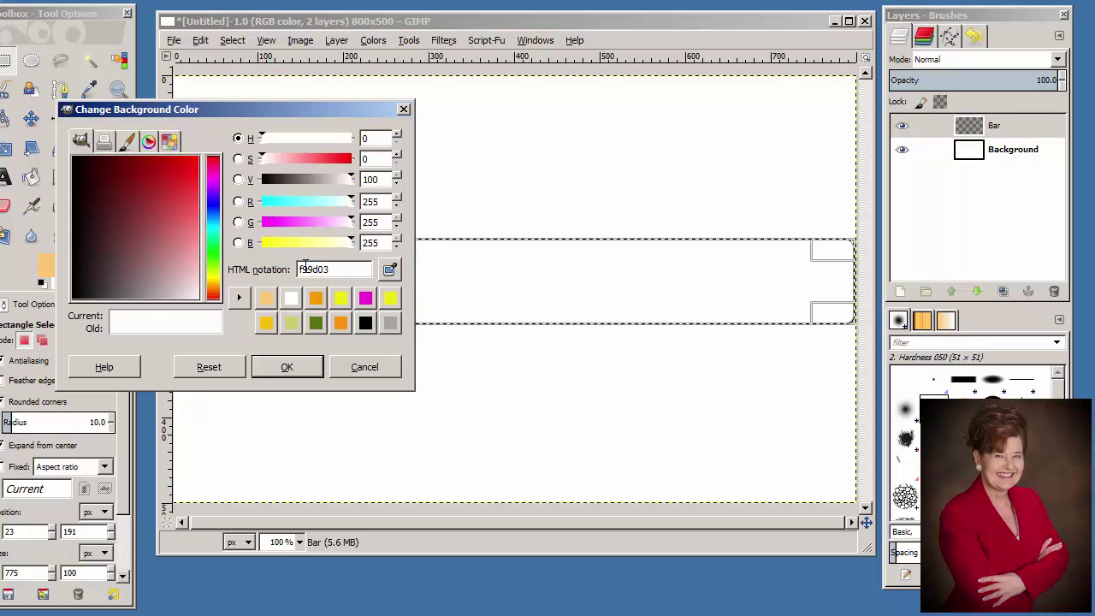
key("Return")
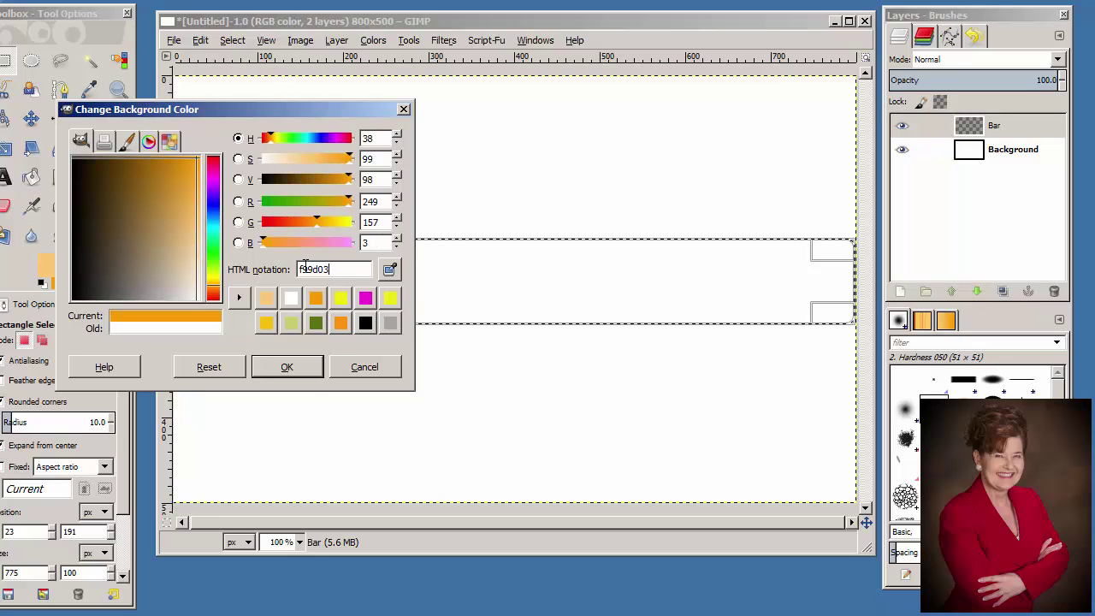
left_click(305, 370)
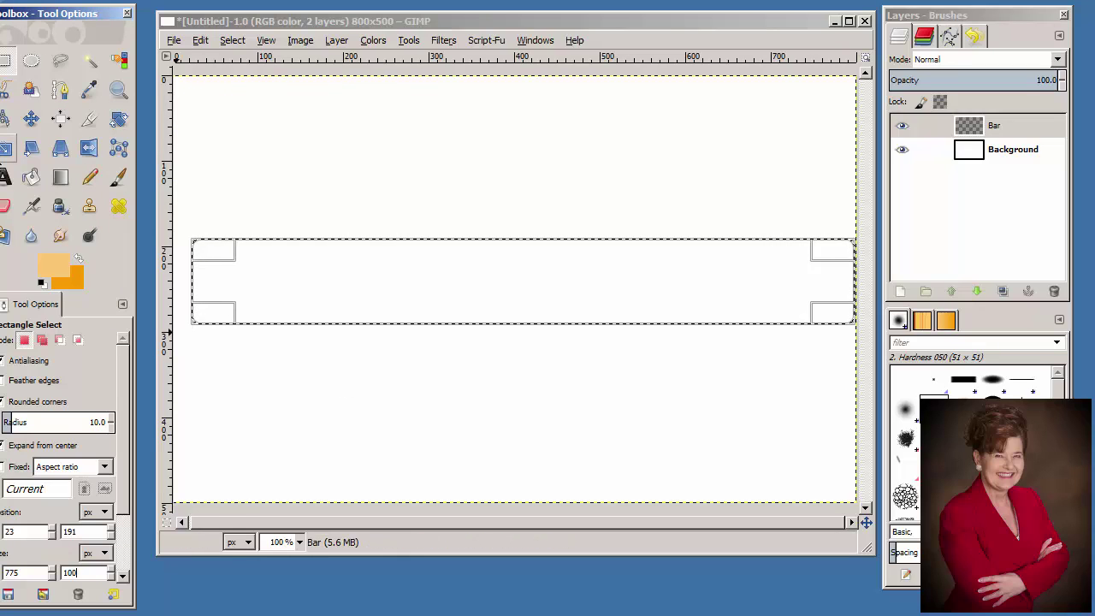
Fill the rounded selection on the Bar layer with a linear FG to BG (RGB) gradient running vertically from its top edge to its bottom edge
left_click(57, 179)
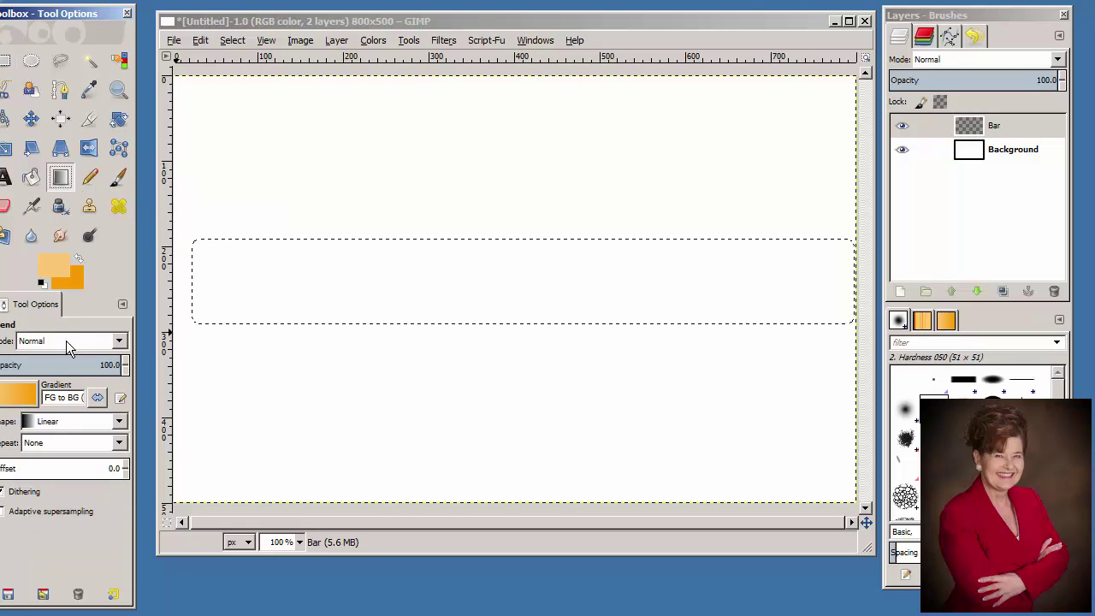
left_click(23, 398)
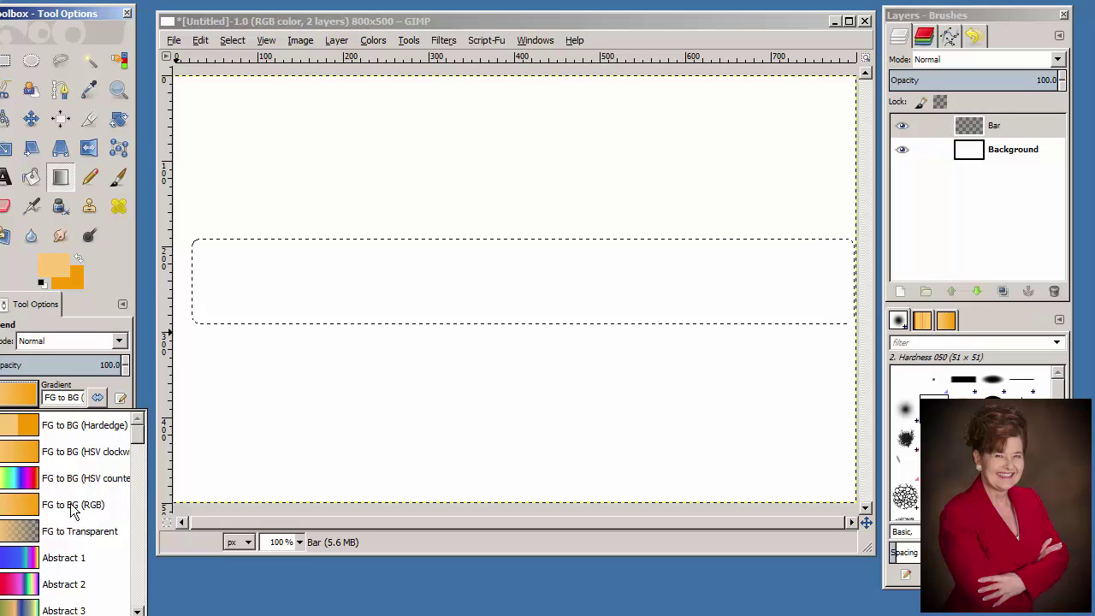
left_click(67, 419)
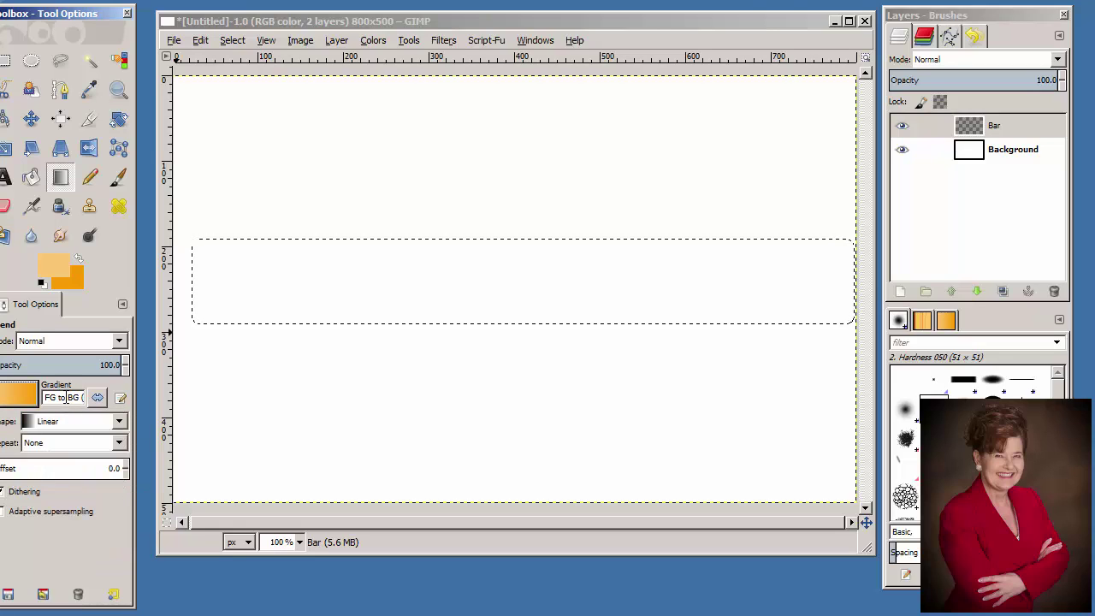
left_click(98, 400)
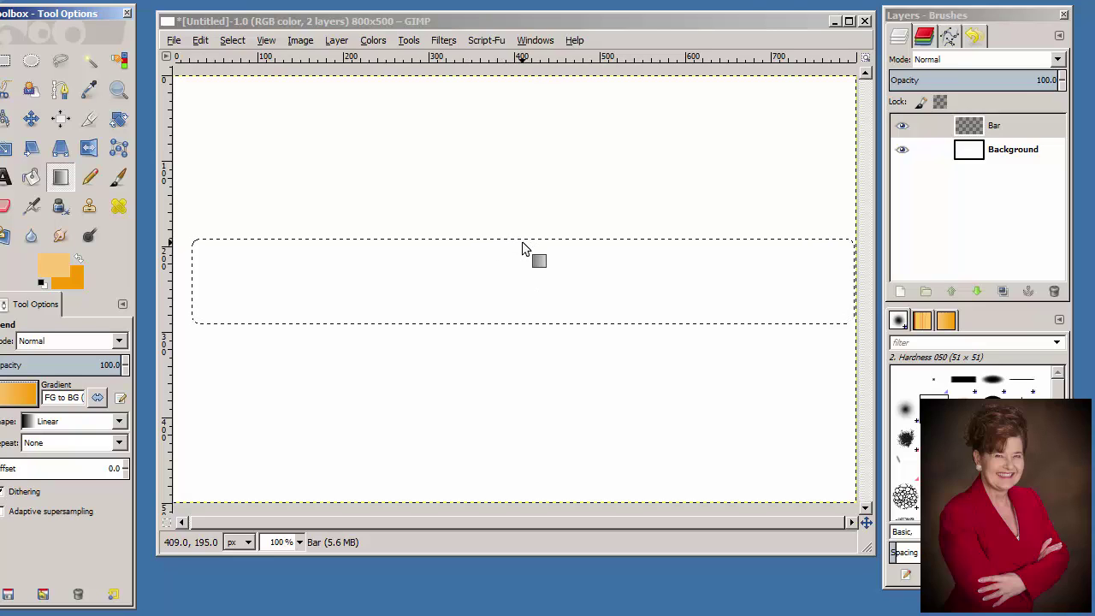
left_click_drag(522, 240, 523, 322)
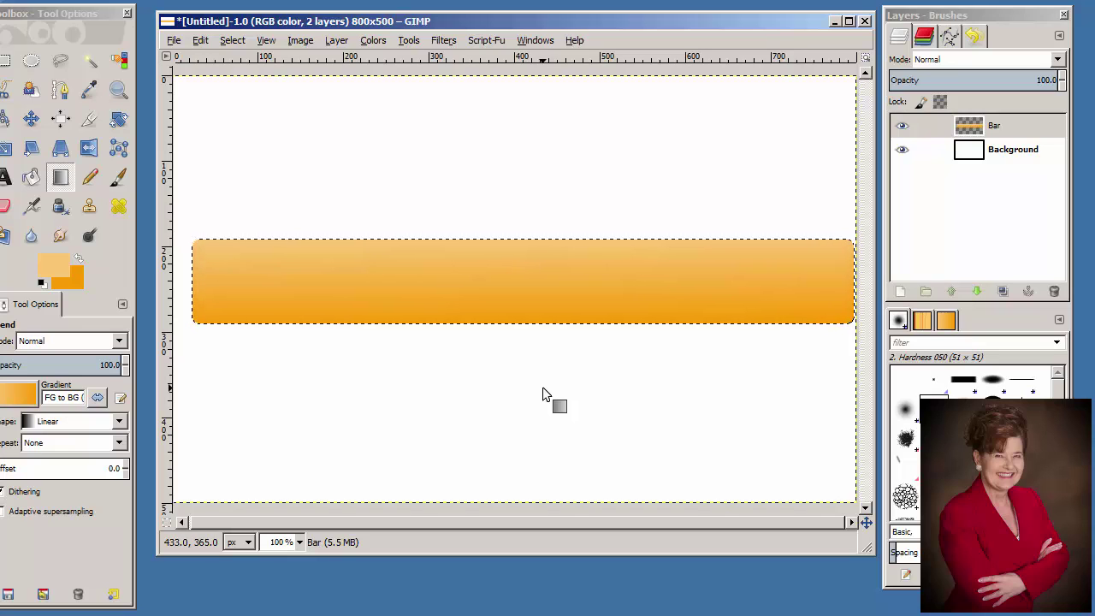
Hide the Background layer and move the active Bar layer slightly left to center the bar on the canvas
left_click(902, 150)
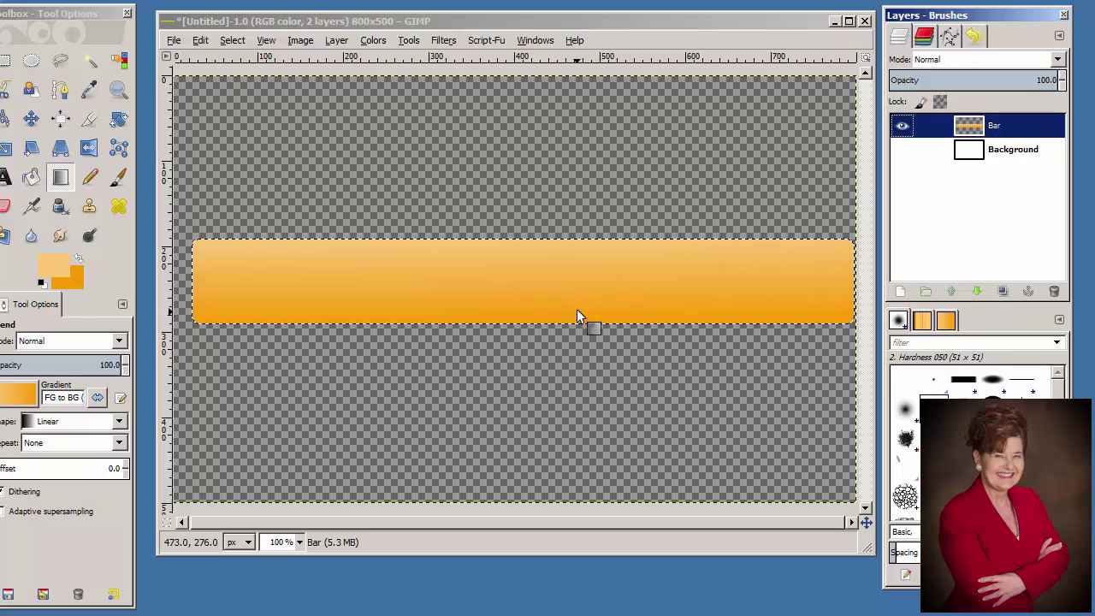
left_click(30, 120)
left_click(12, 393)
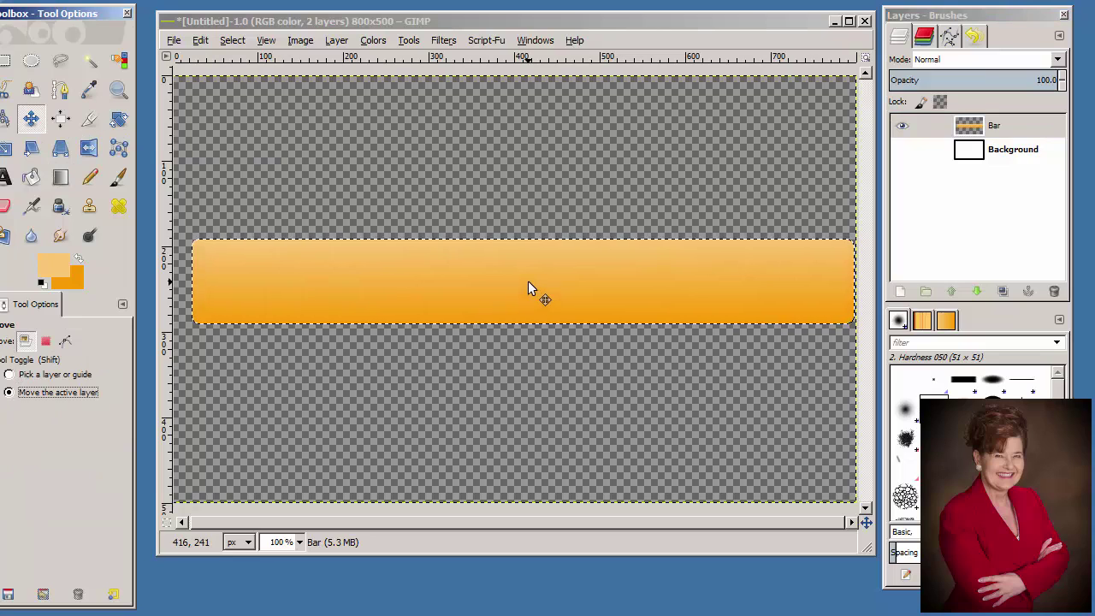
left_click_drag(528, 288, 519, 280)
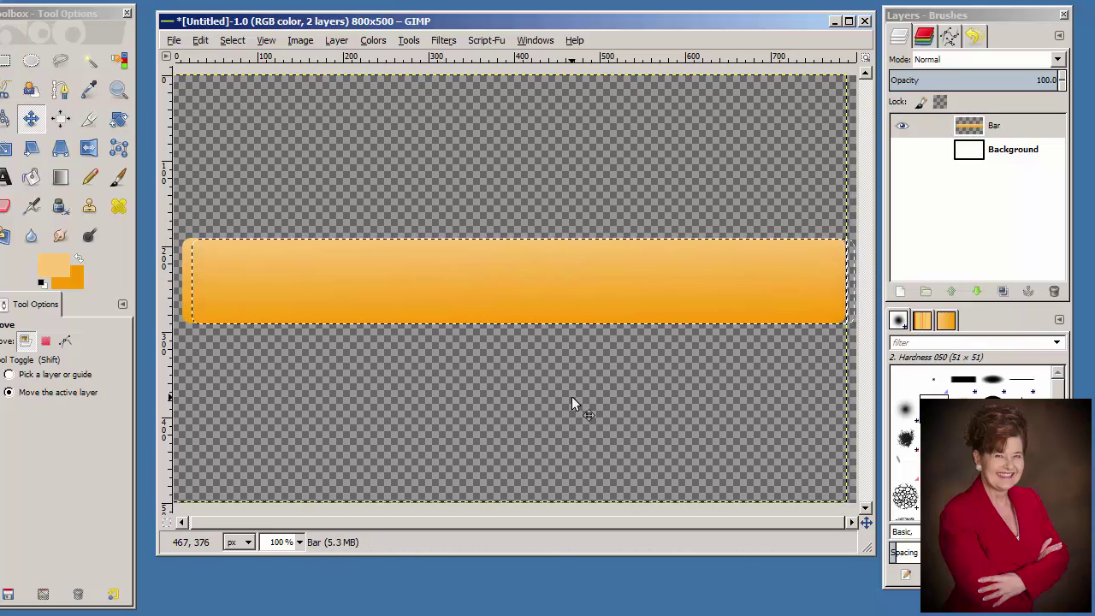
Clear the old selection and make a new one from the Bar layer's opaque shape
left_click(6, 61)
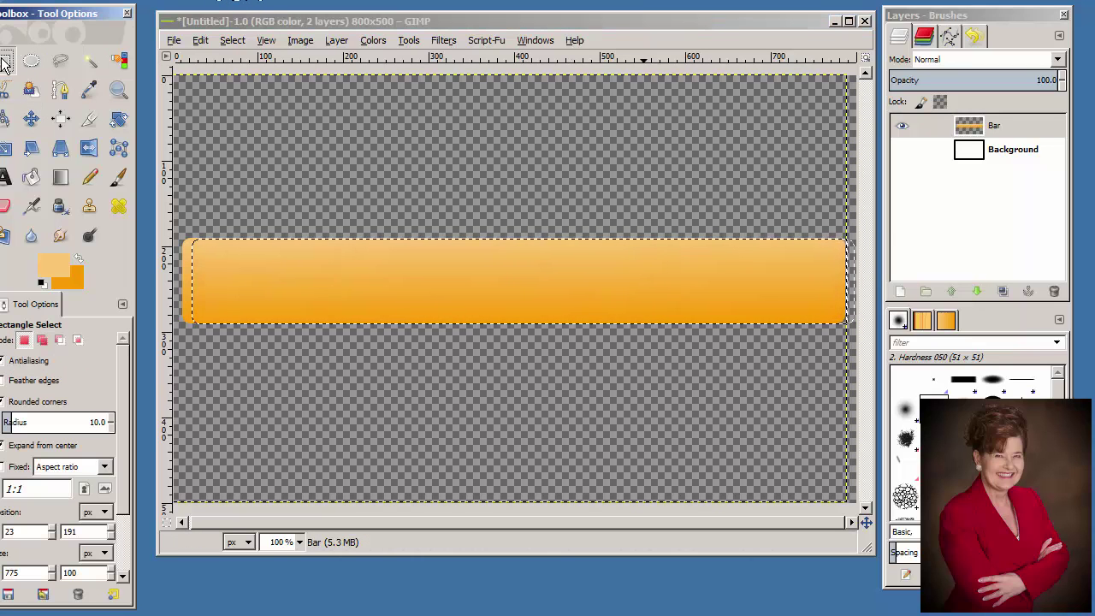
left_click(1006, 153)
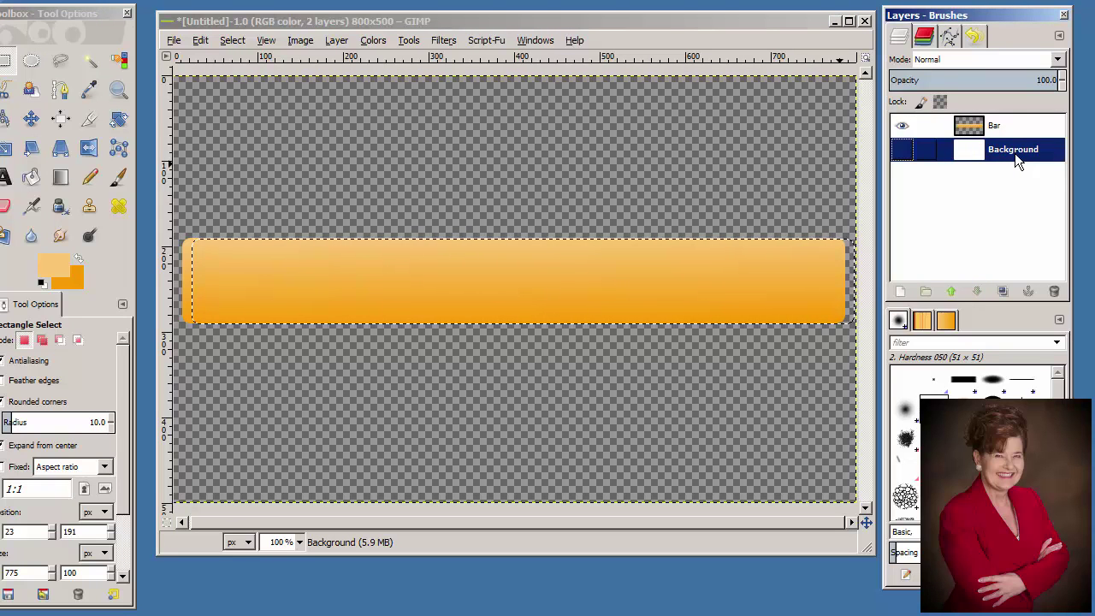
key("shift+ctrl+a")
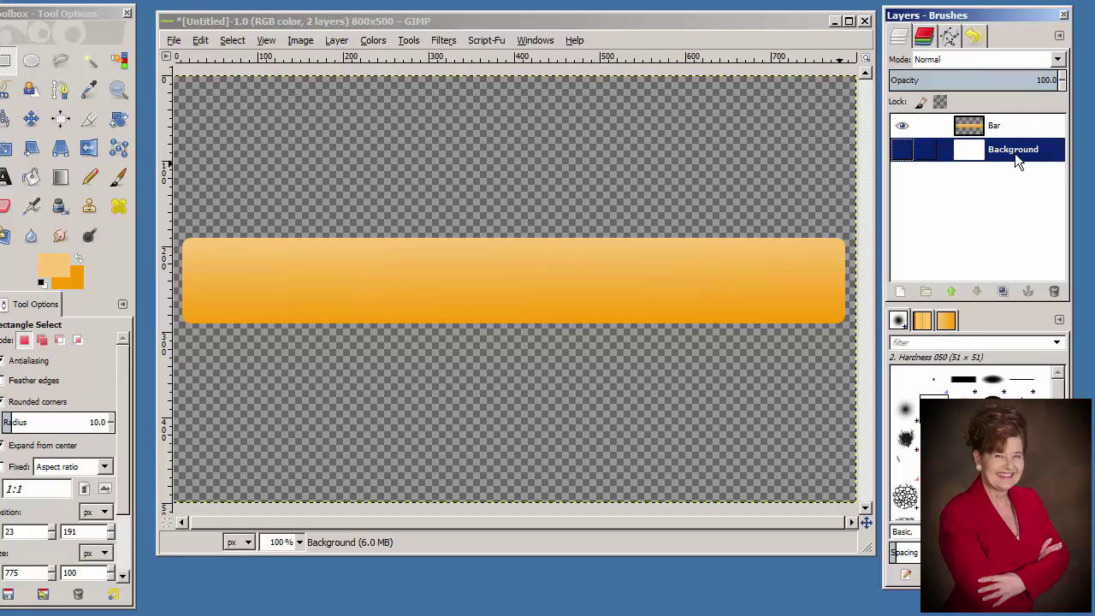
left_click(1007, 129)
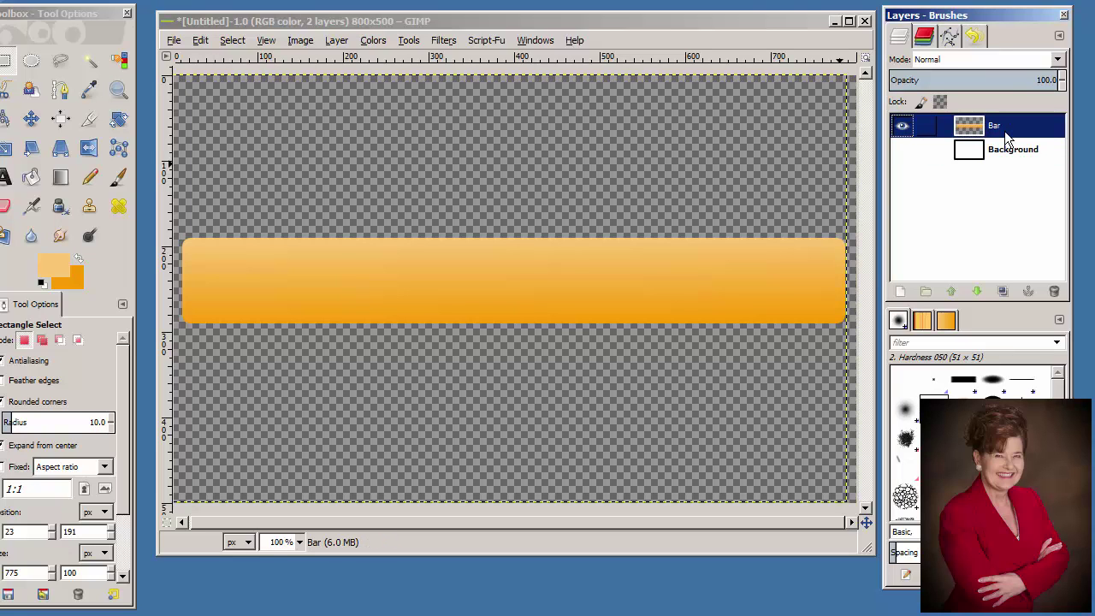
right_click(1006, 132)
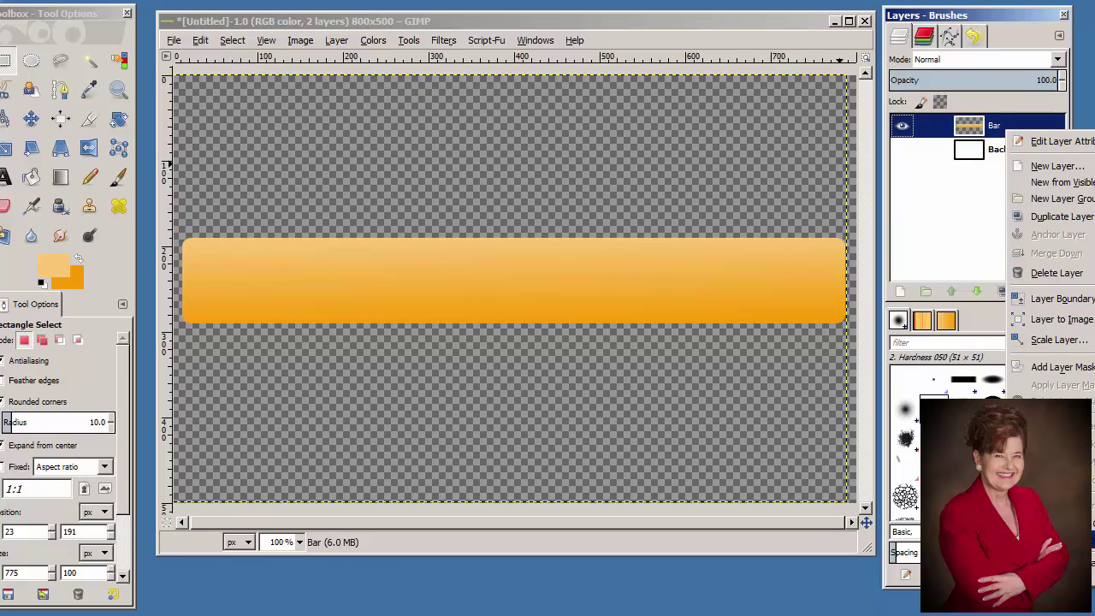
left_click(1052, 540)
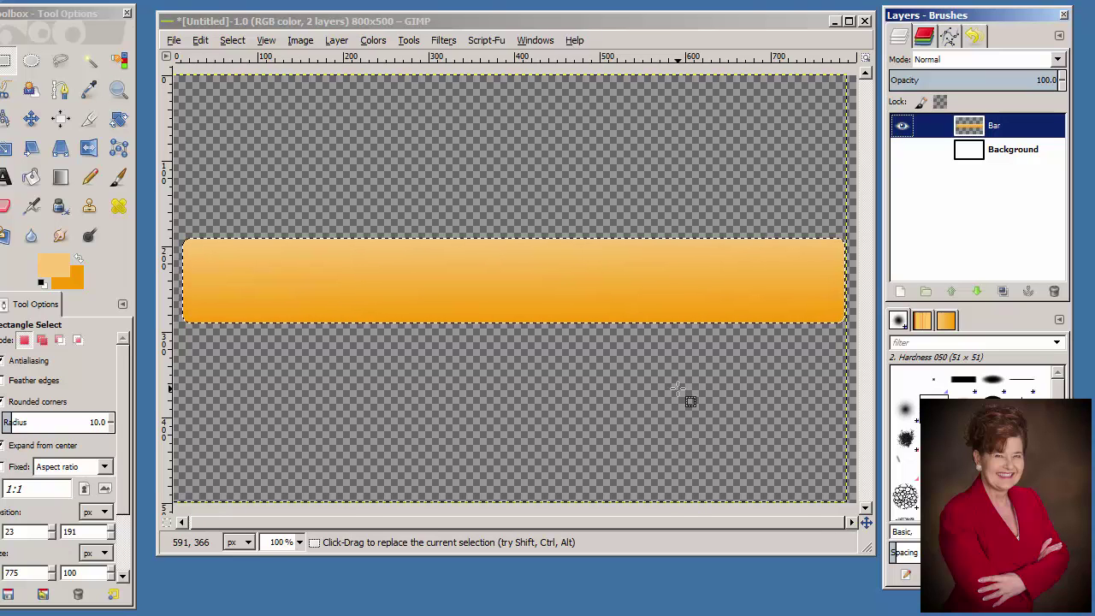
Create an 800 x 500 px transparent layer named Border above the Bar layer and make it active
left_click(900, 294)
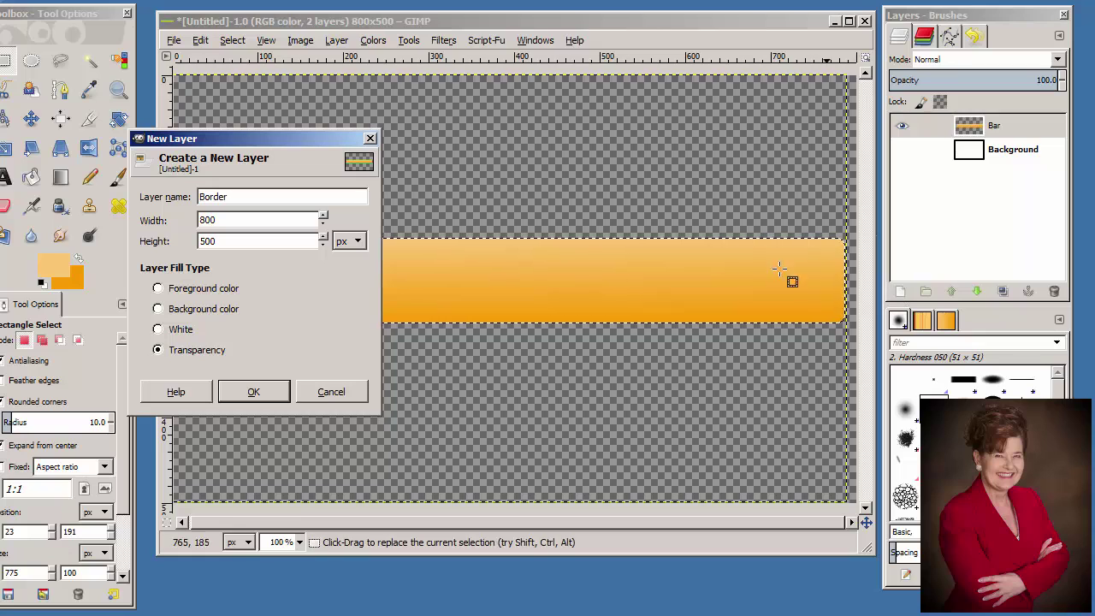
left_click(261, 393)
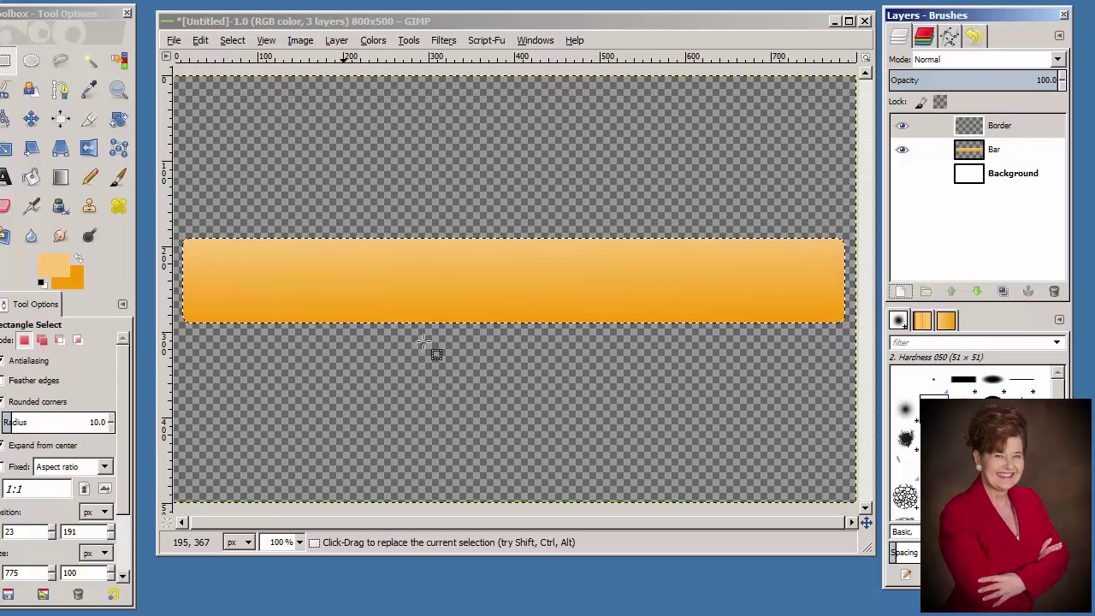
left_click(1010, 129)
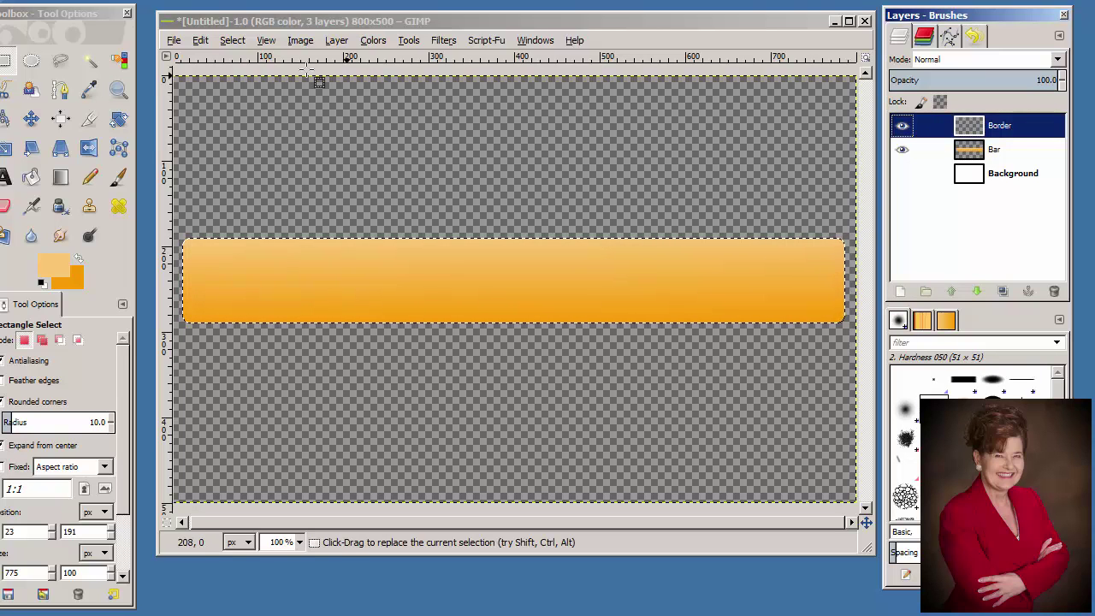
Grow the bar-shaped selection by 3 px
left_click(227, 41)
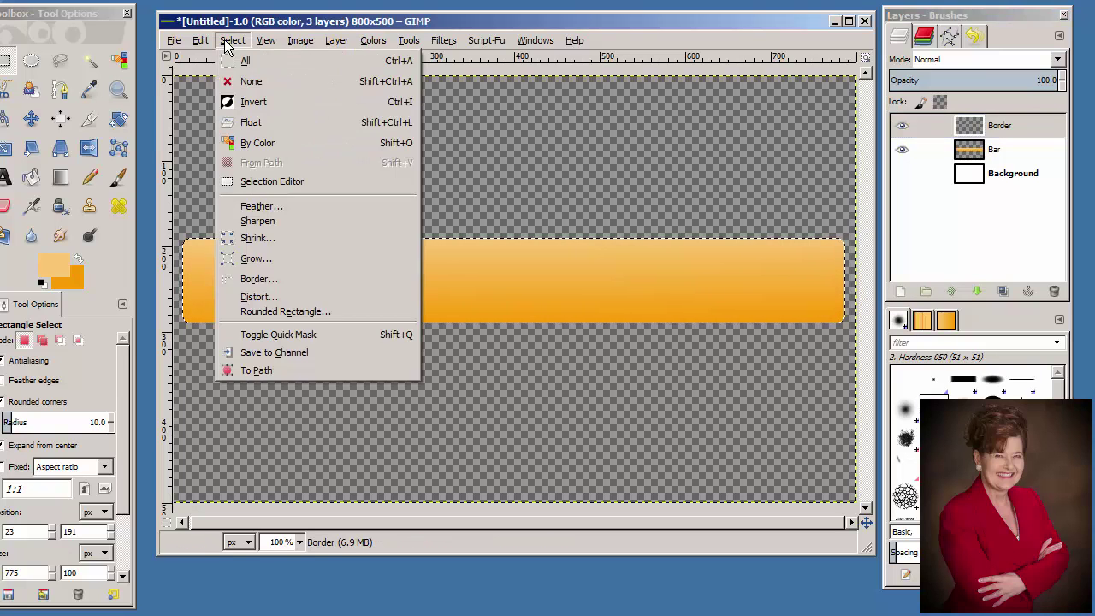
left_click(274, 256)
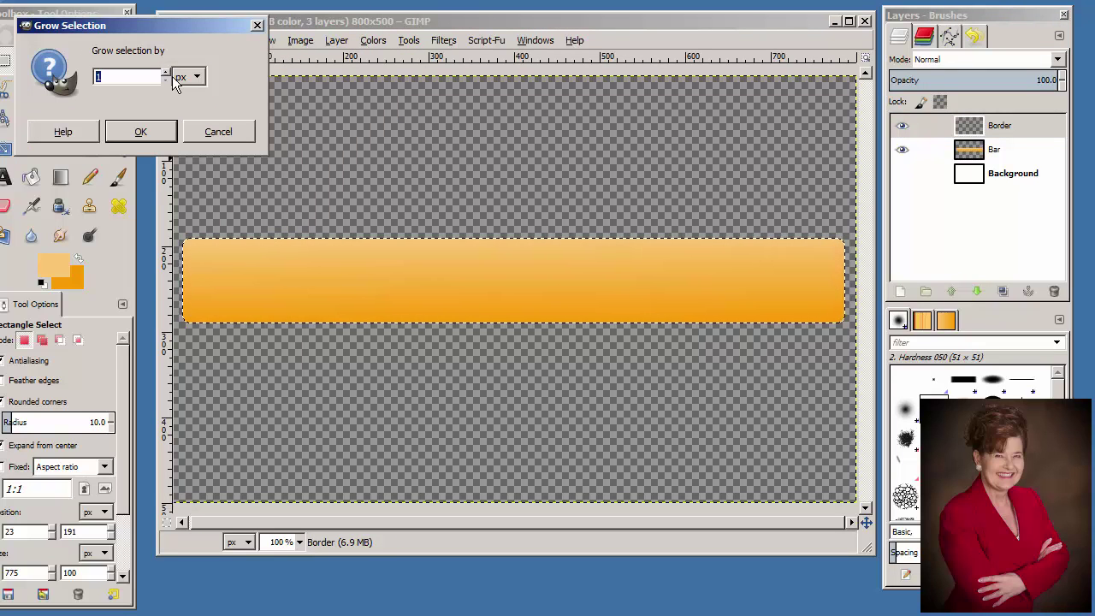
type("3")
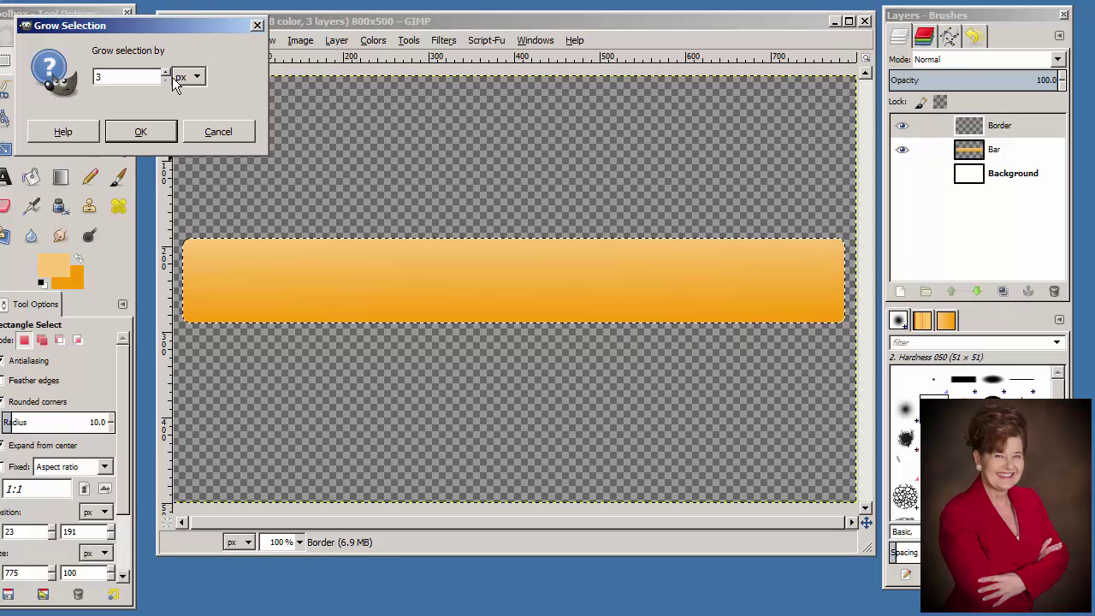
left_click(131, 128)
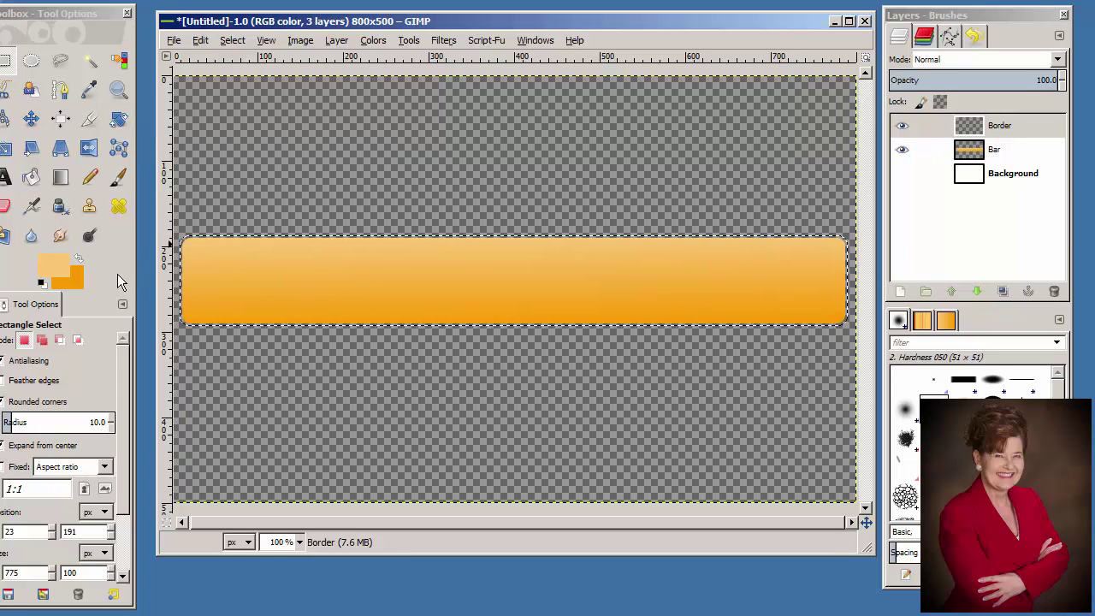
Set the foreground color to white with the hex value ffffff
left_click(56, 277)
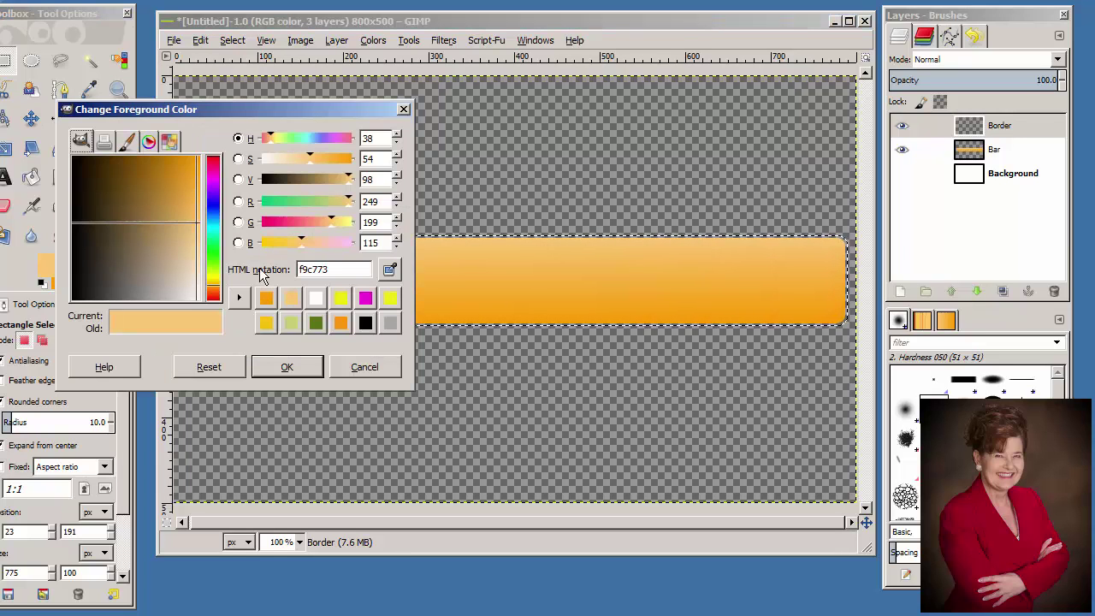
left_click_drag(346, 270, 291, 272)
key("BackSpace")
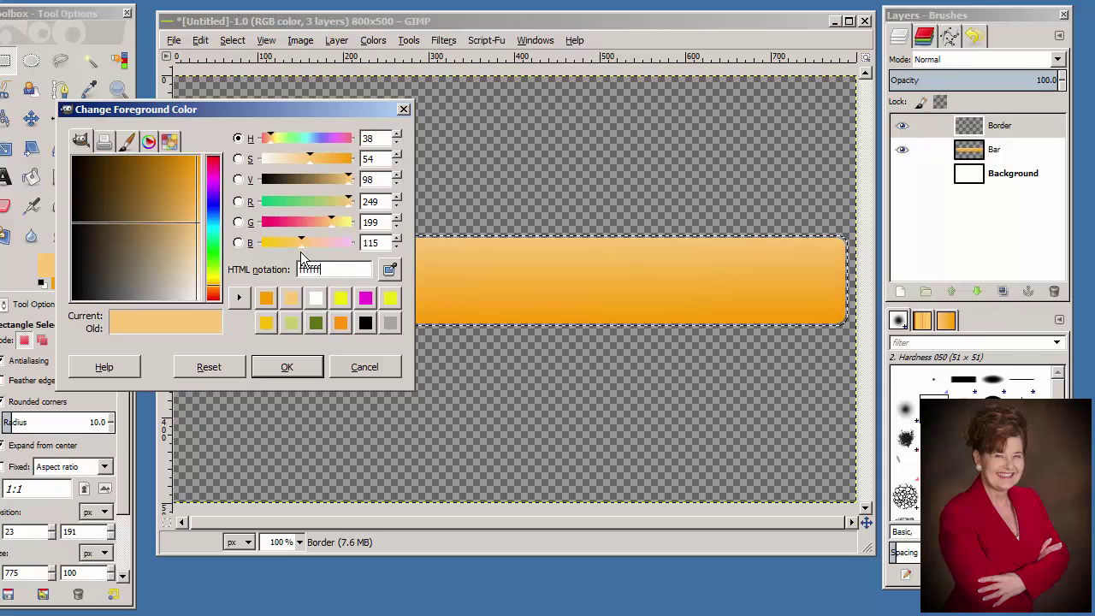
key("Return")
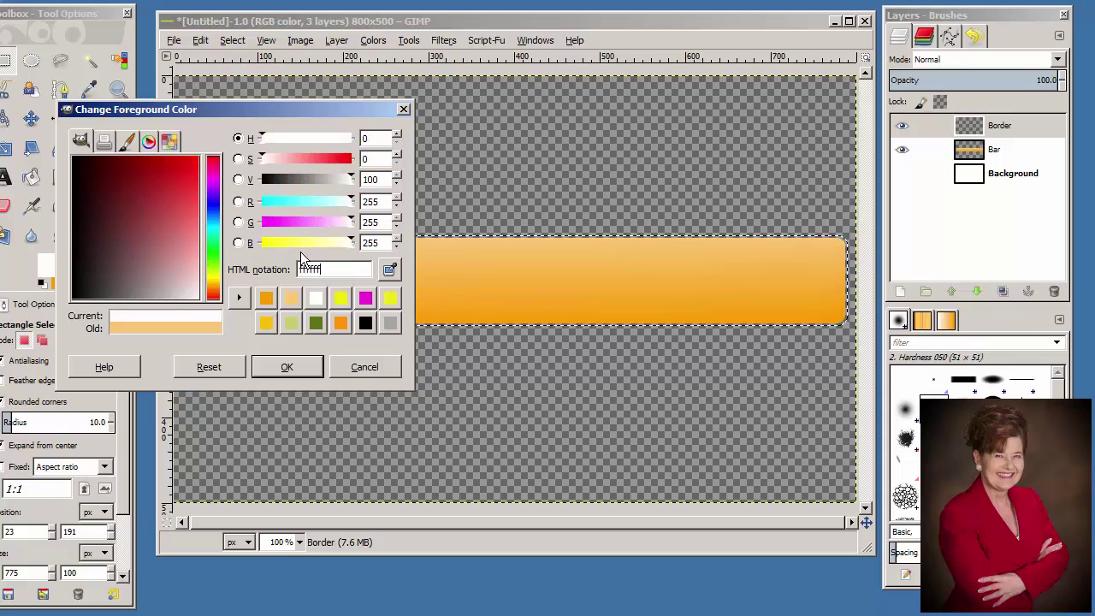
left_click(285, 367)
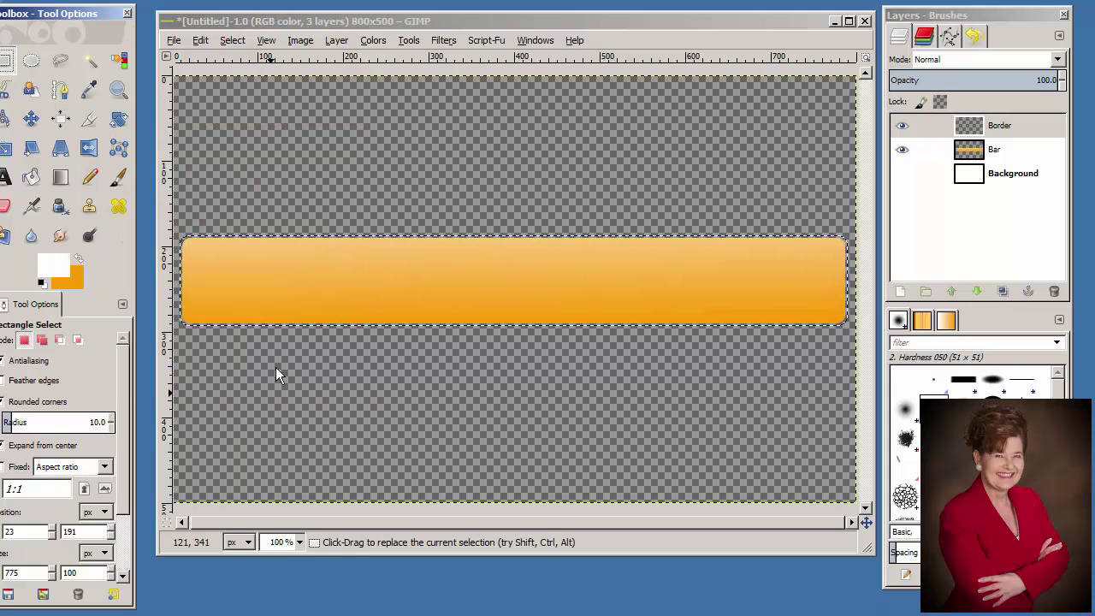
Fill the grown selection on the Border layer with the foreground color and lower that layer below Bar
left_click(200, 40)
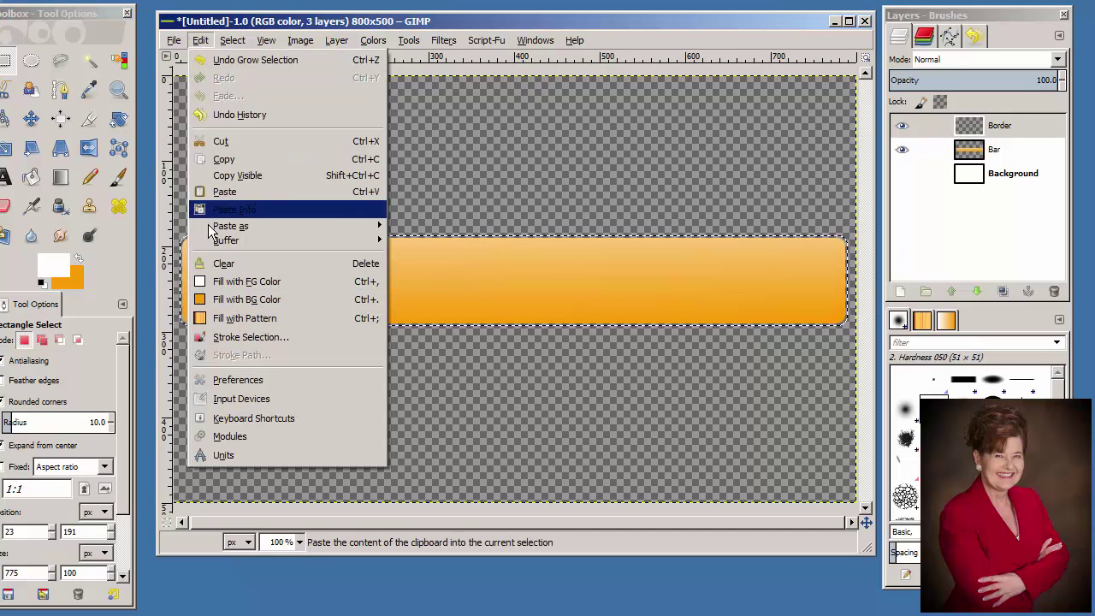
left_click(218, 281)
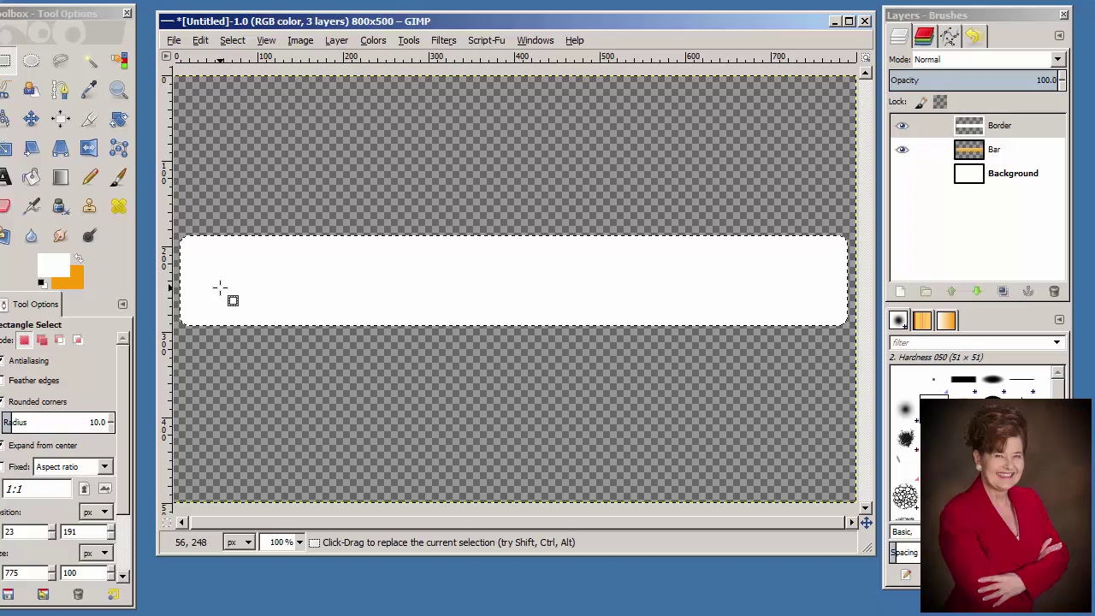
left_click(1011, 126)
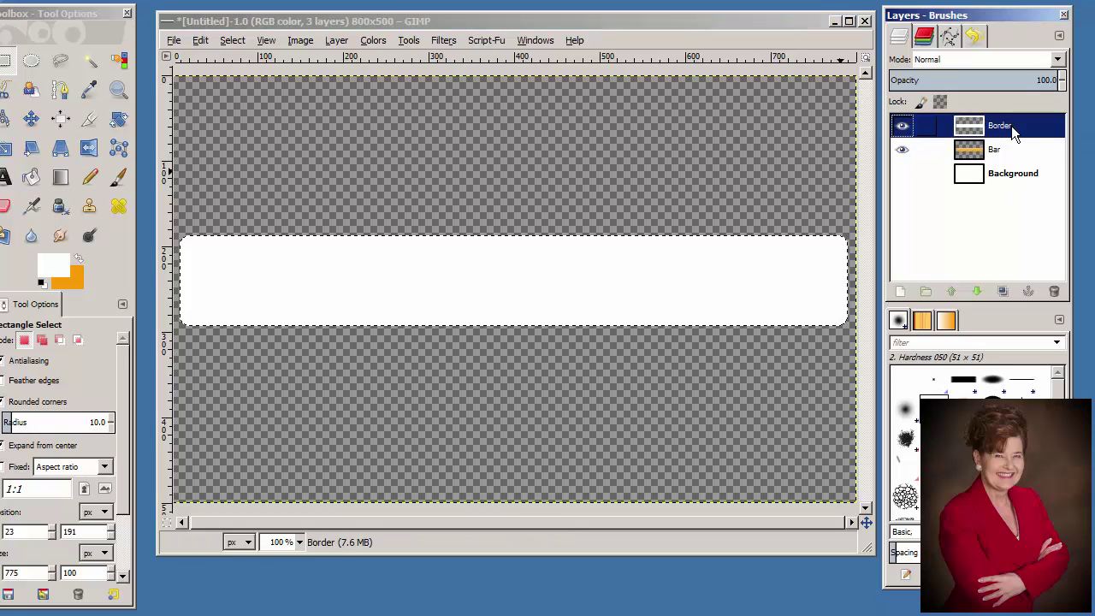
left_click(978, 293)
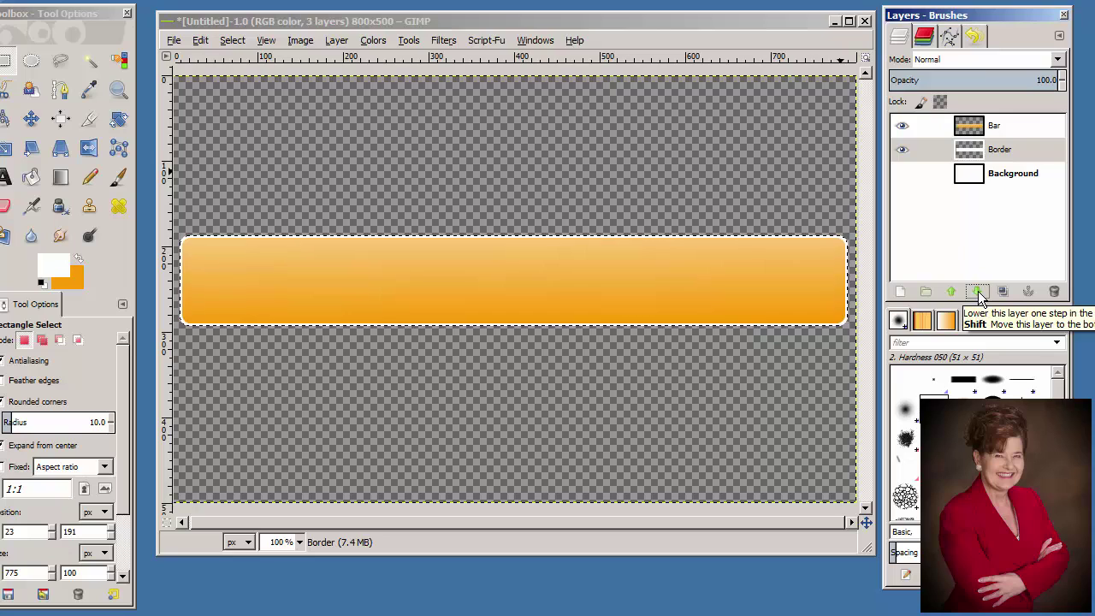
Apply a Drop Shadow layer effect with an offset distance of 2.0 to the Border layer and make the Background layer visible
left_click(1034, 151)
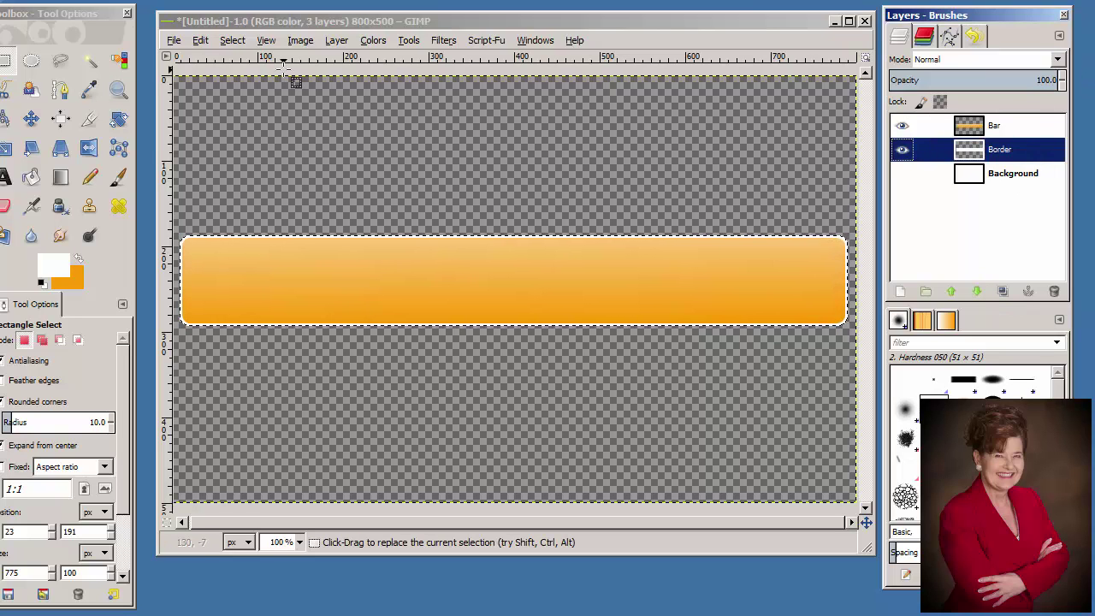
left_click(495, 42)
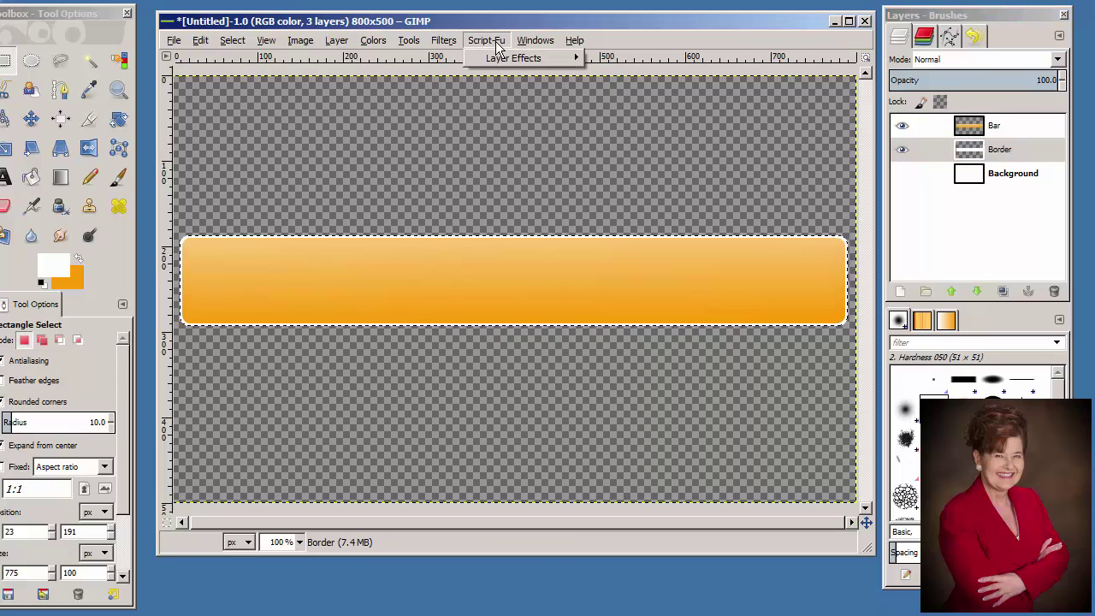
mouse_move(500, 60)
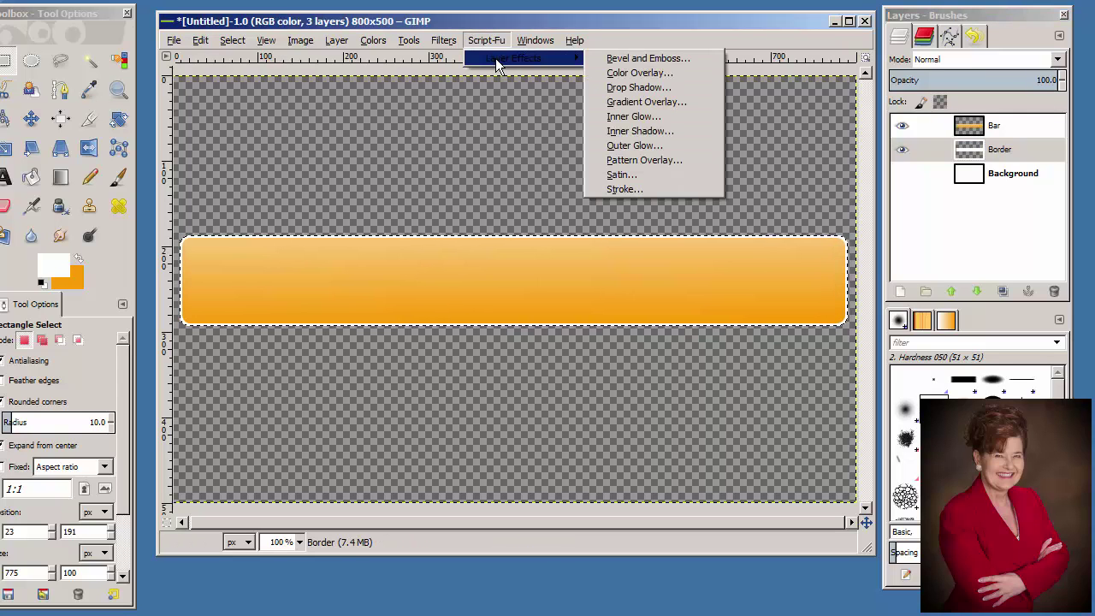
left_click(646, 83)
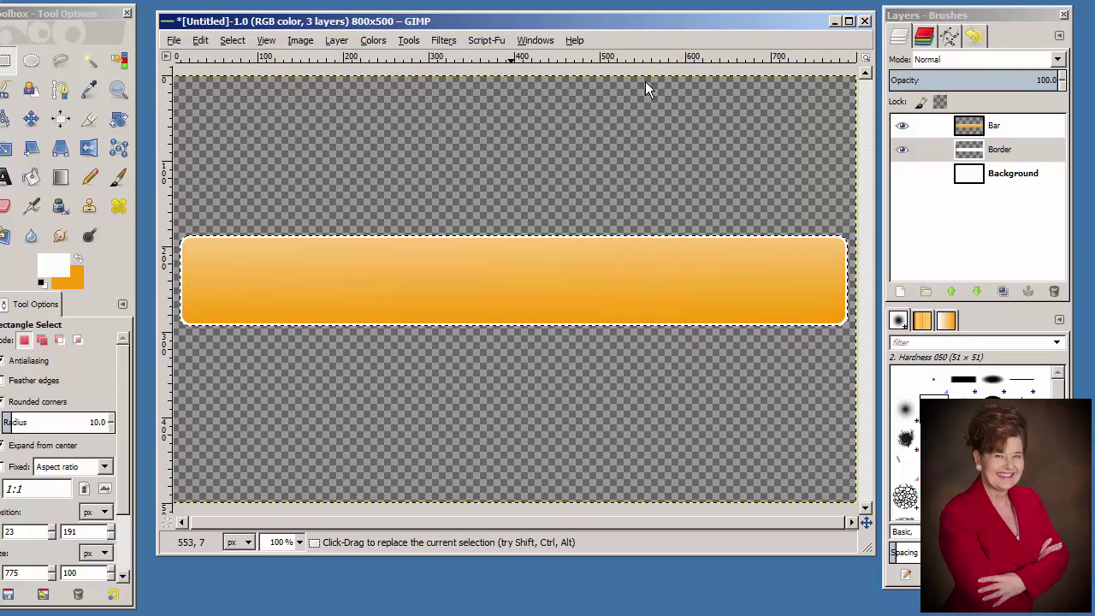
left_click_drag(415, 26, 589, 278)
left_click_drag(523, 166, 128, 24)
left_click_drag(514, 275, 343, 25)
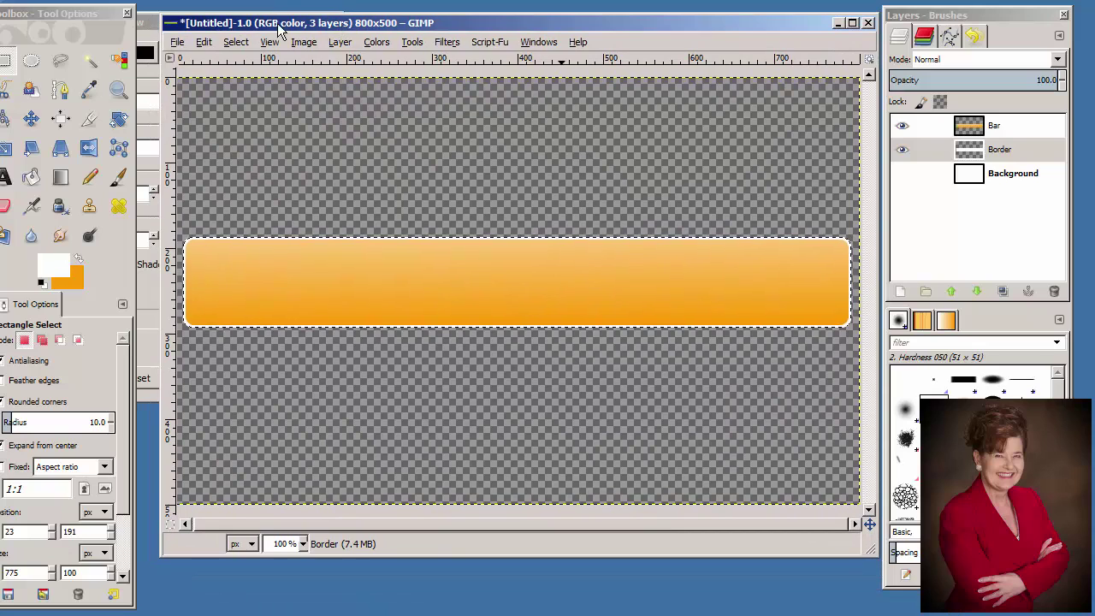
left_click(157, 23)
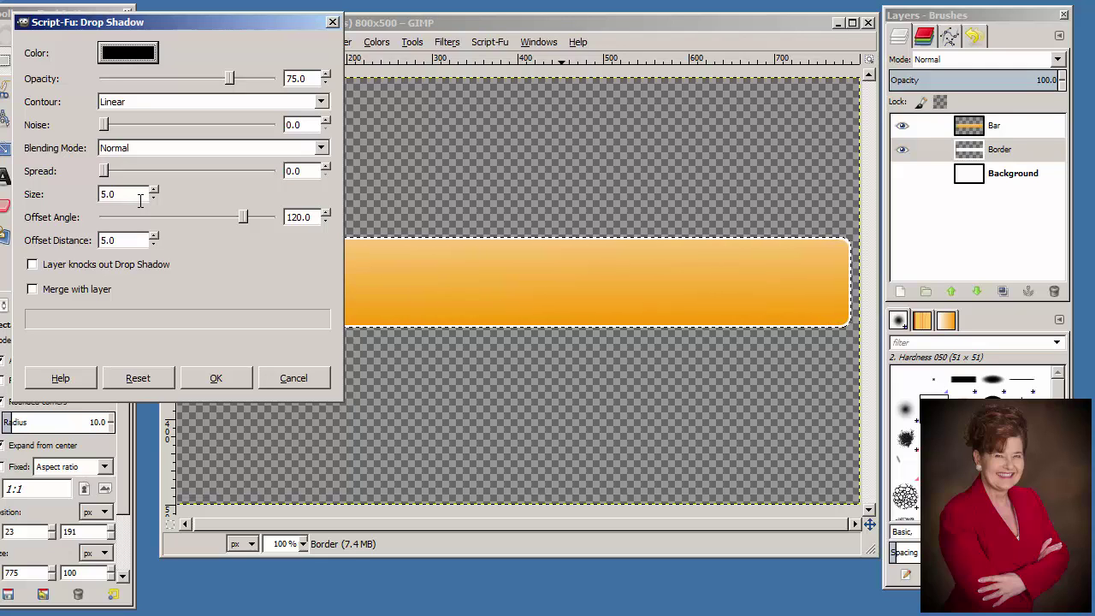
double_click(122, 239)
type("2.0")
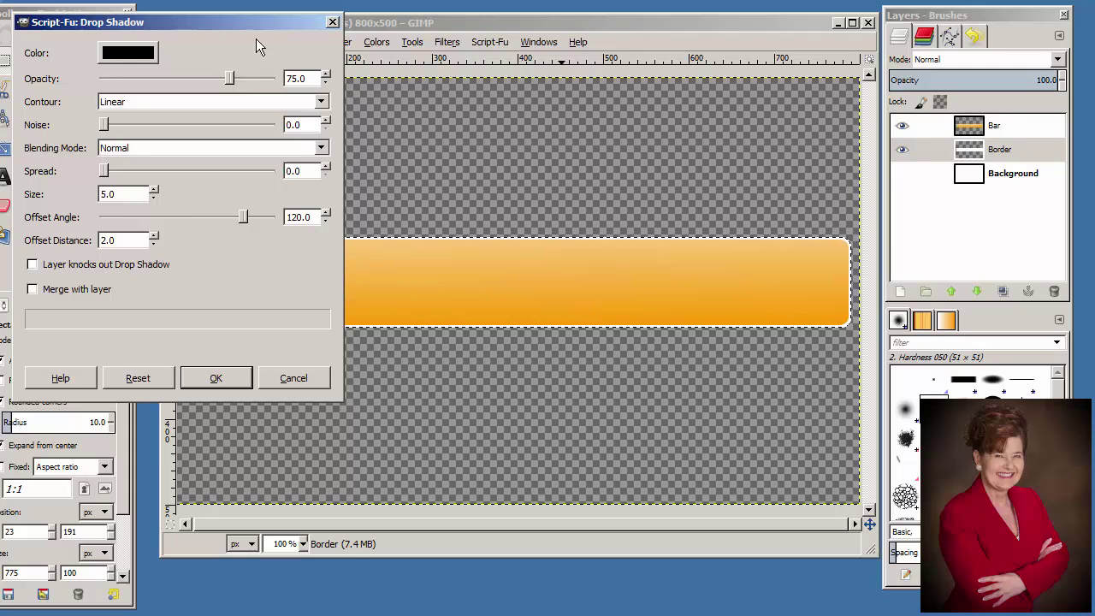
left_click(224, 379)
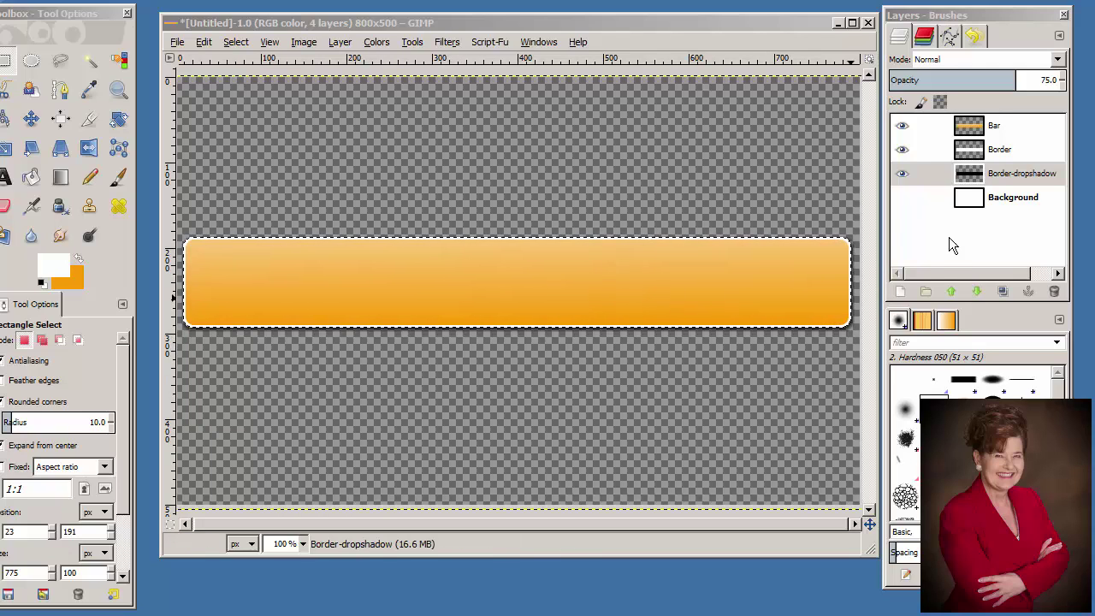
left_click(901, 199)
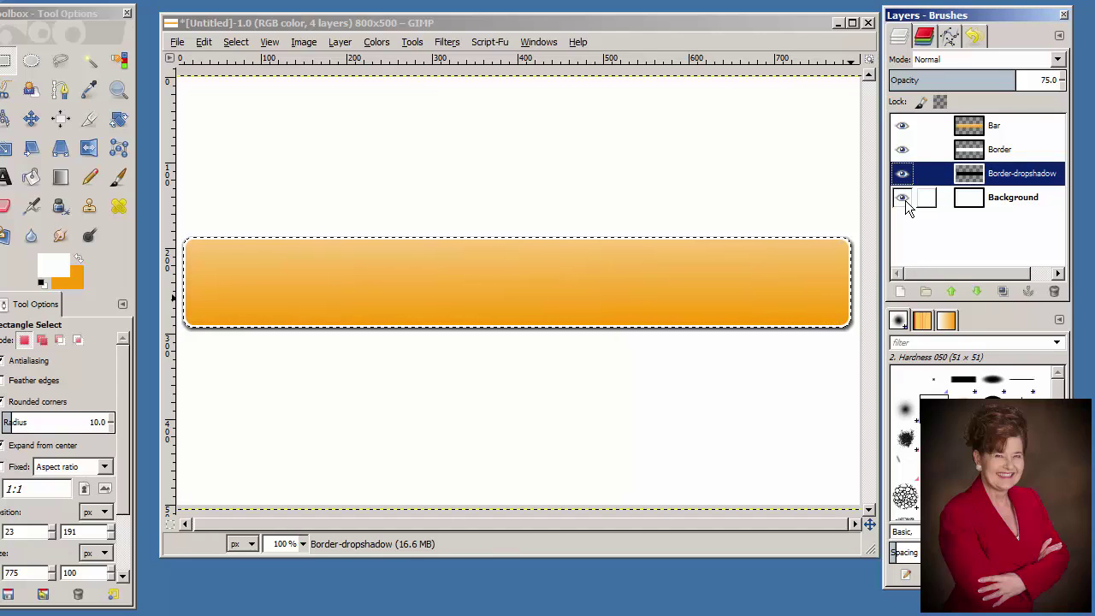
Add the text "Home" at 30 px with antialiasing off near the bar's left end, above the Bar layer, and center it vertically
left_click(994, 130)
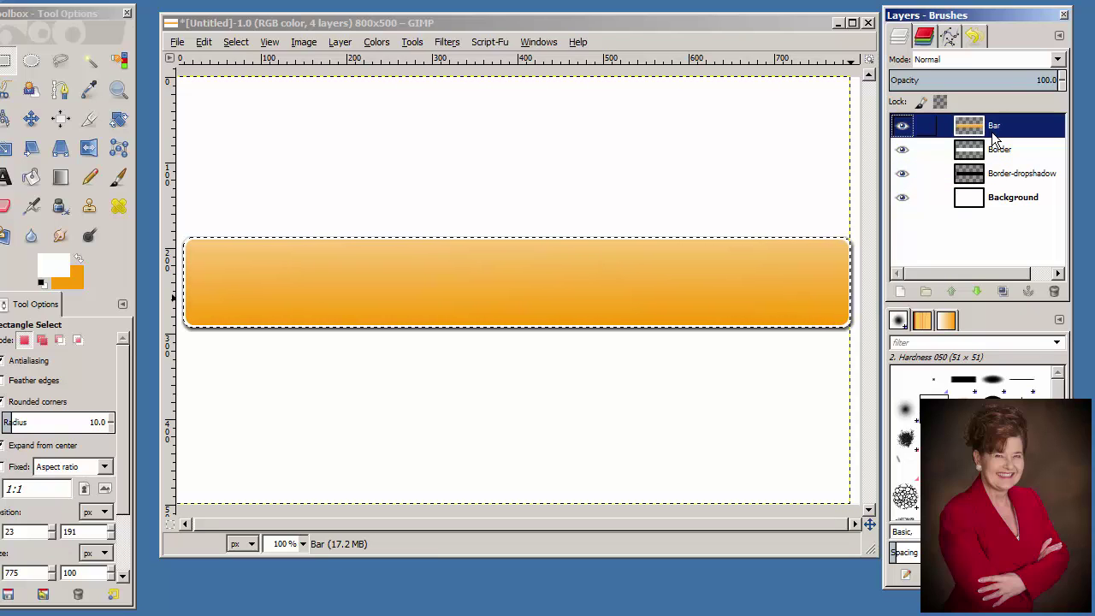
left_click(4, 178)
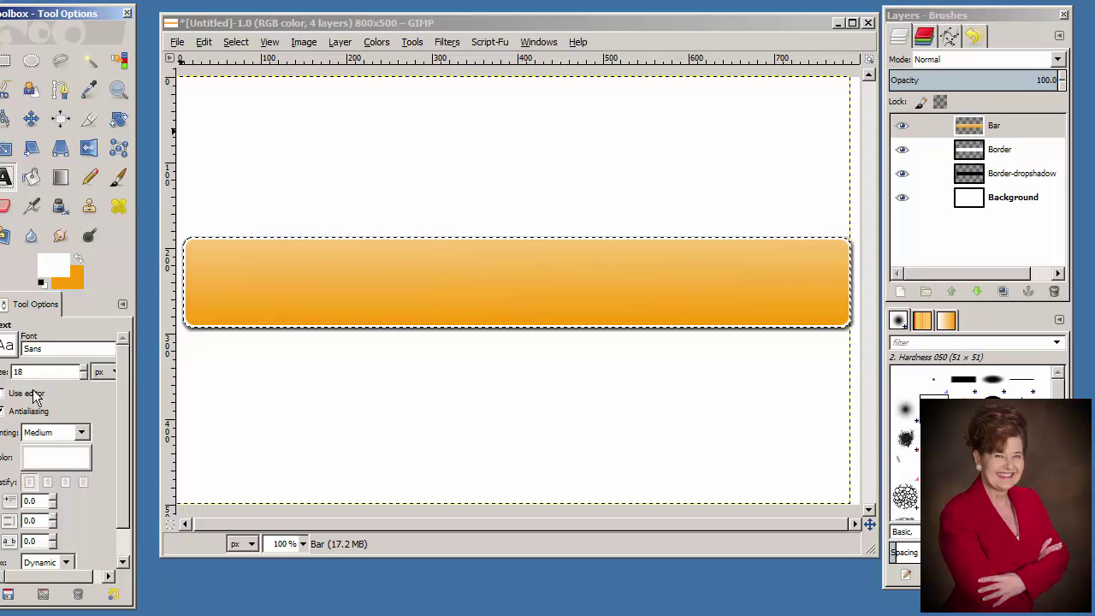
left_click_drag(29, 372, 7, 373)
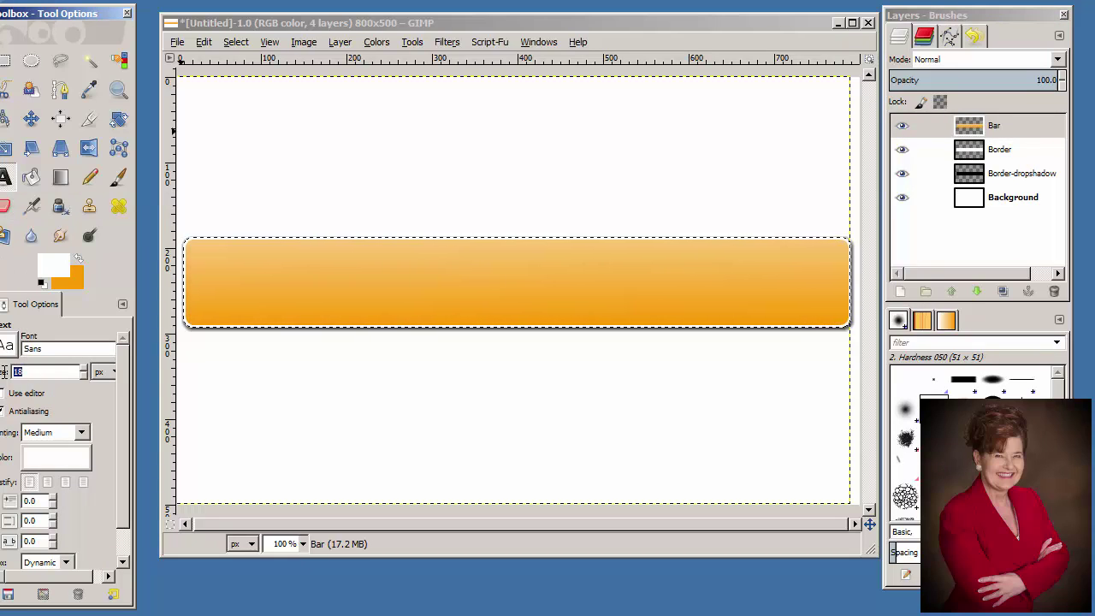
type("30")
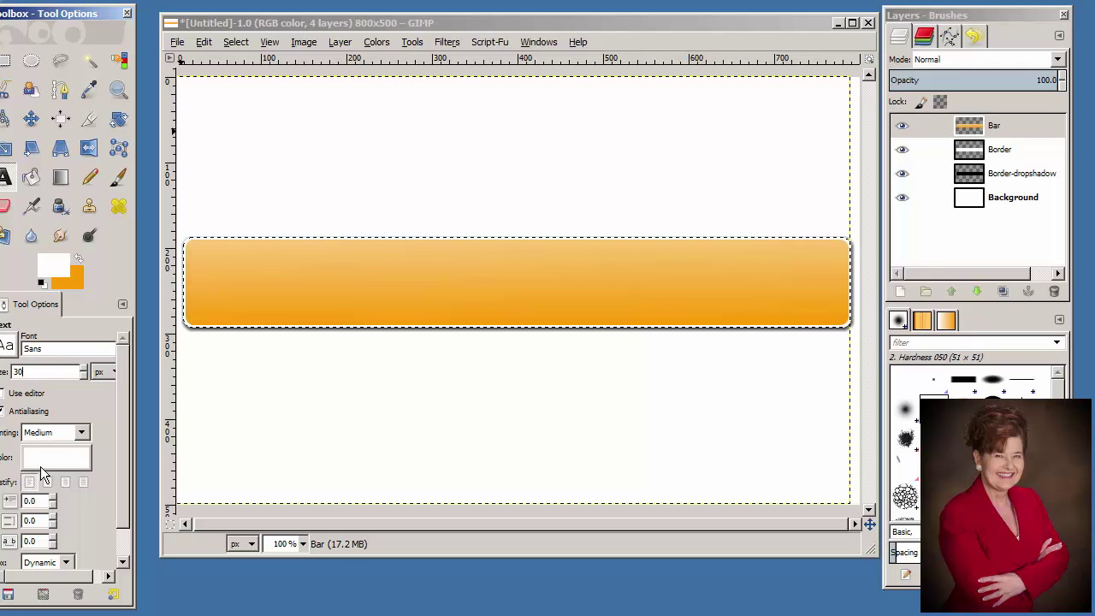
left_click(95, 407)
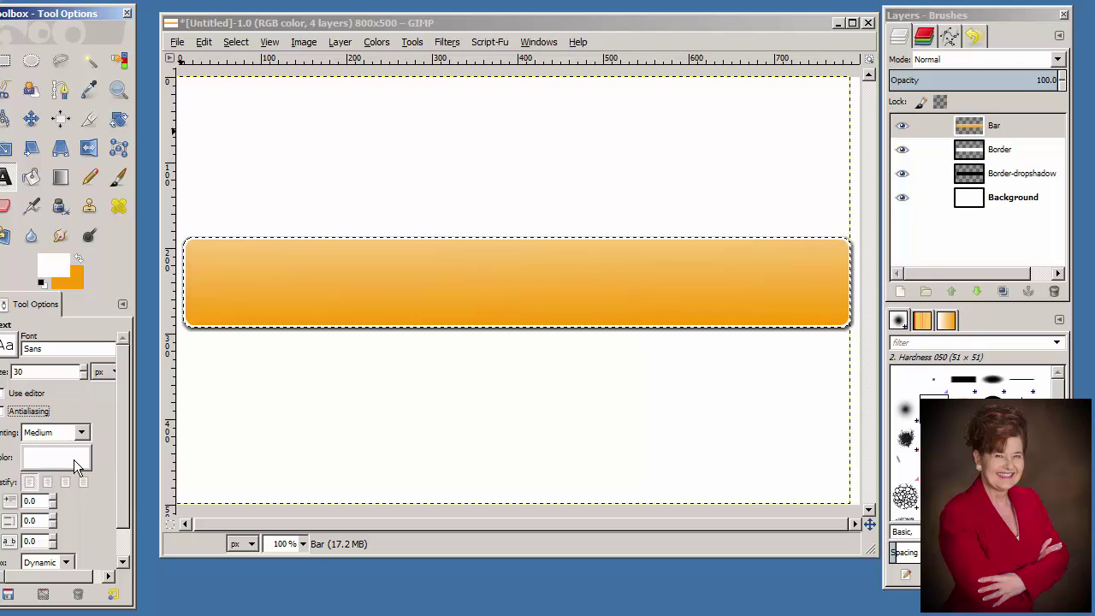
left_click(204, 285)
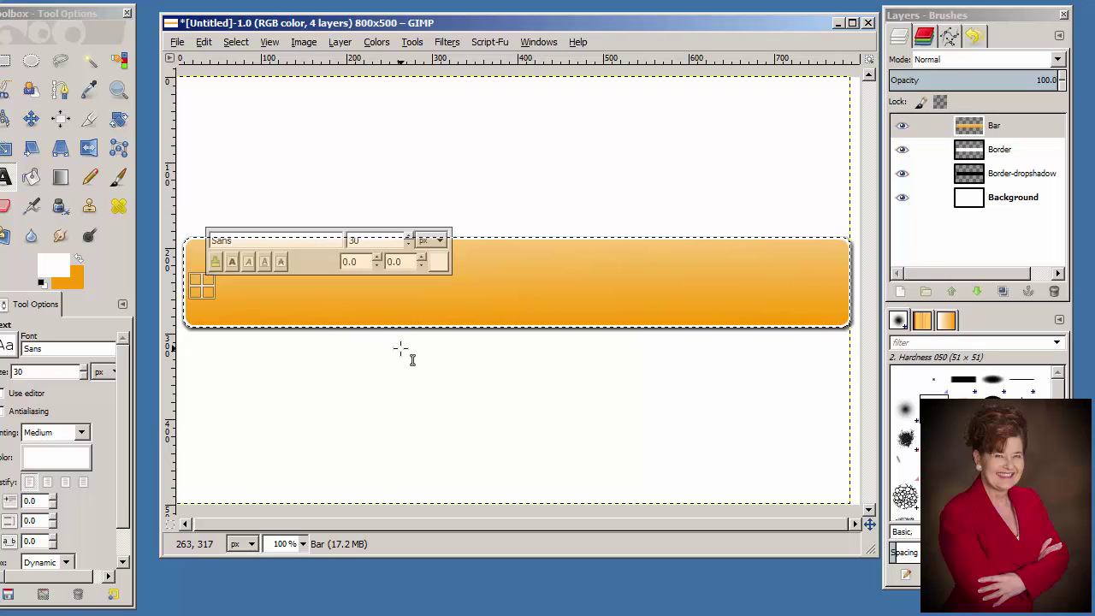
type("Home")
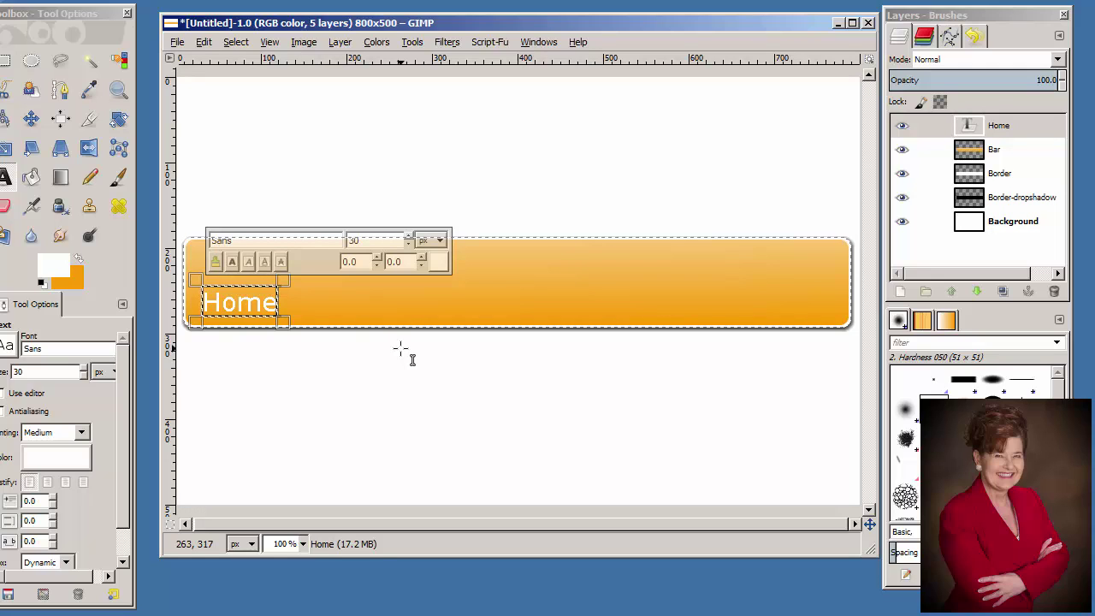
left_click(31, 120)
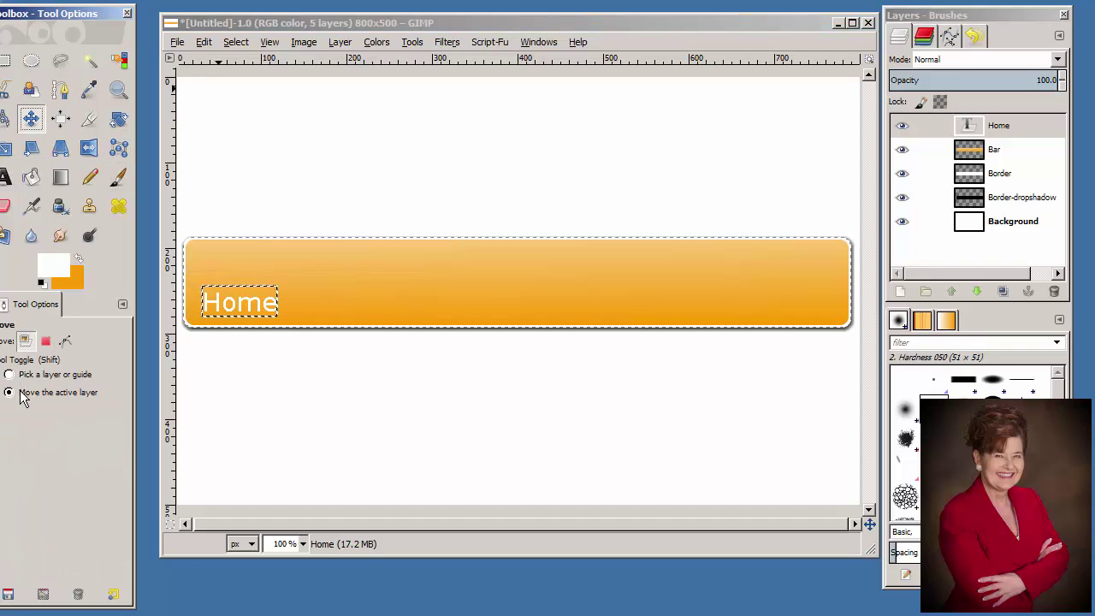
left_click_drag(246, 303, 242, 286)
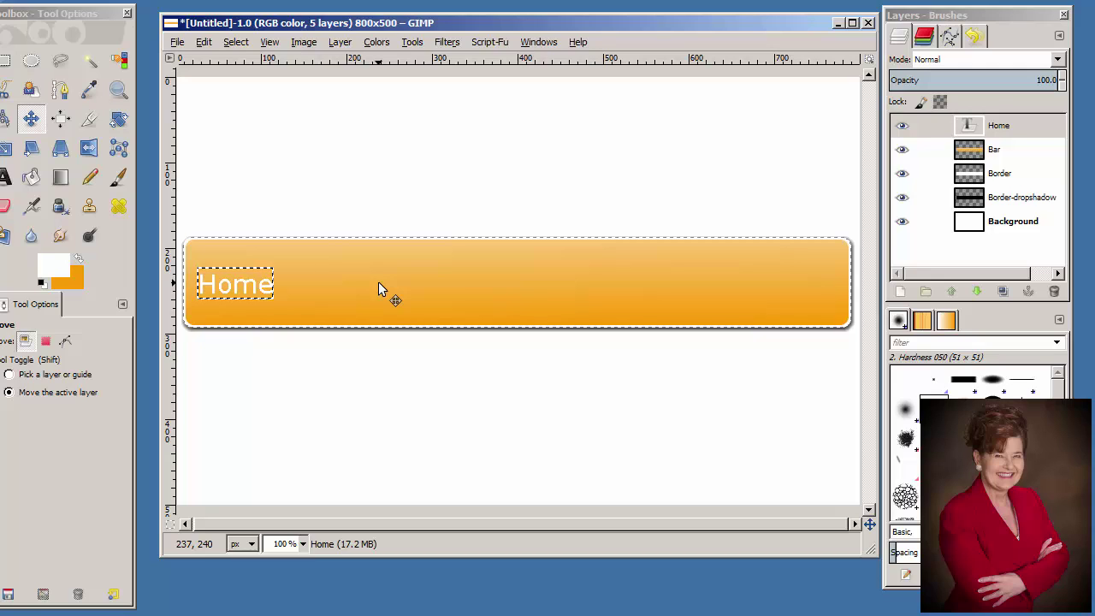
Duplicate the Home text layer four times
left_click(994, 129)
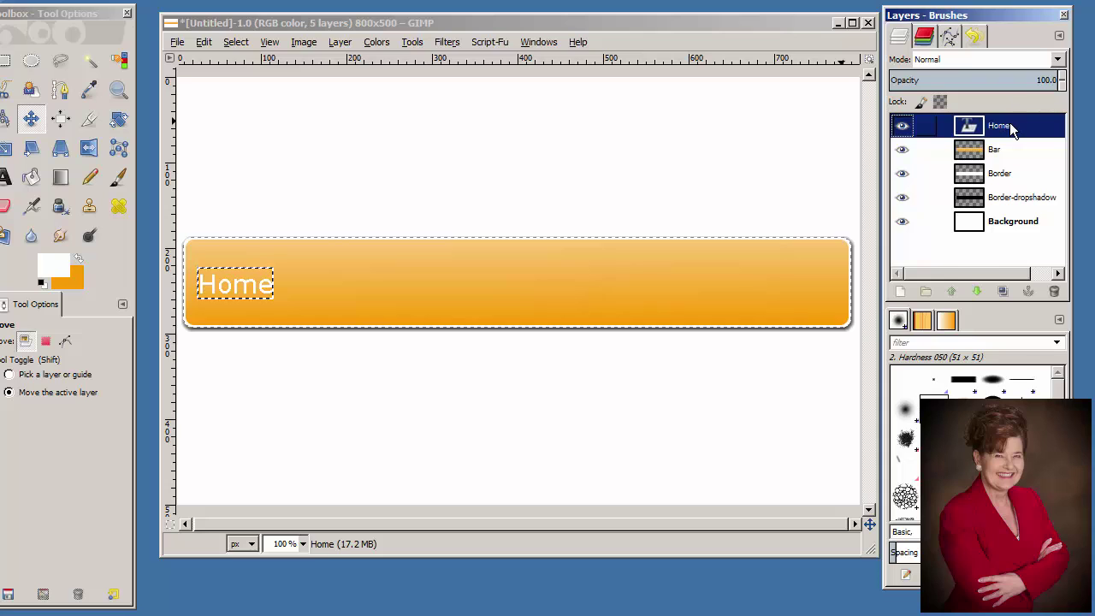
right_click(1013, 128)
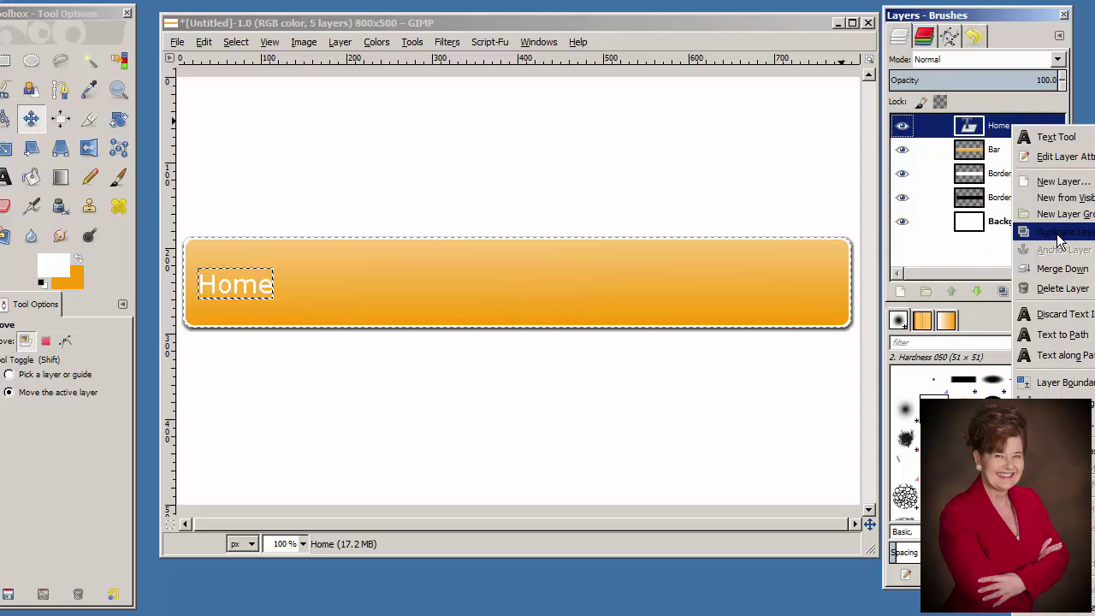
left_click(1059, 239)
left_click(1008, 152)
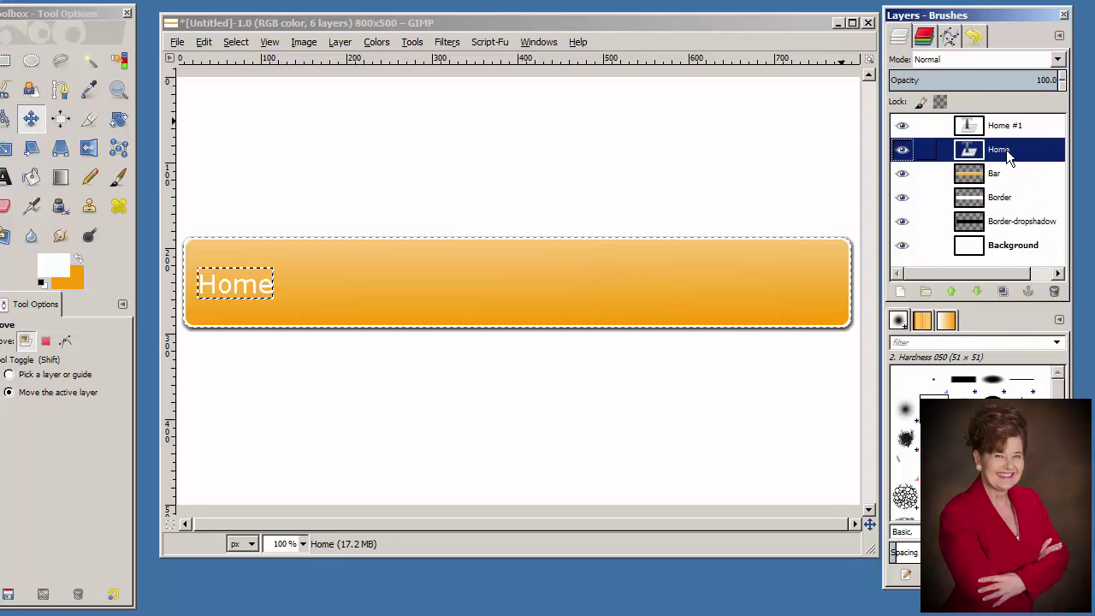
right_click(1009, 154)
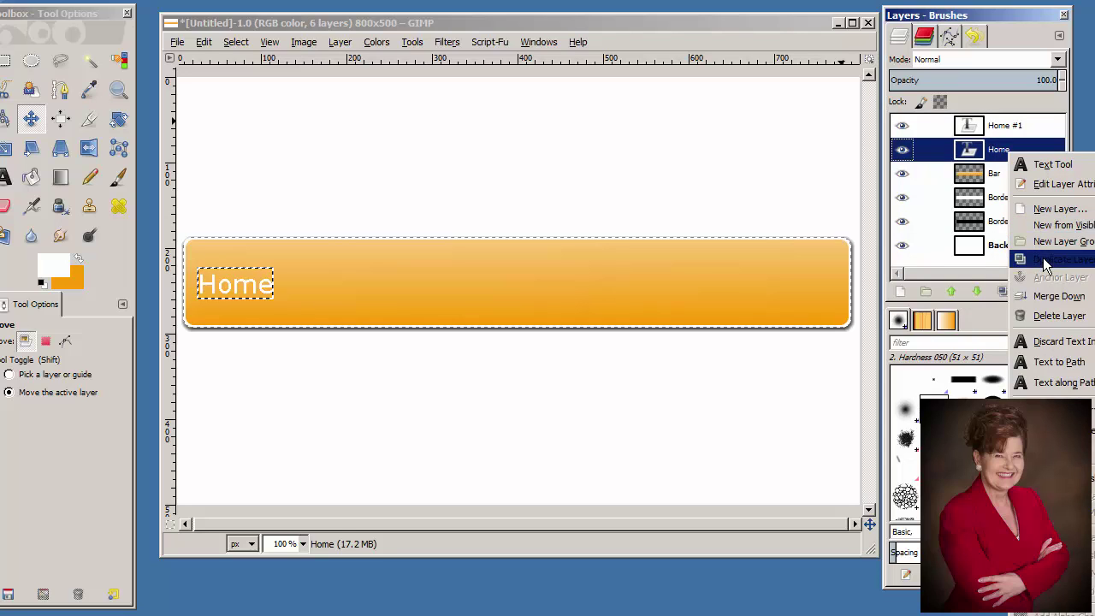
left_click(1043, 258)
left_click(1008, 174)
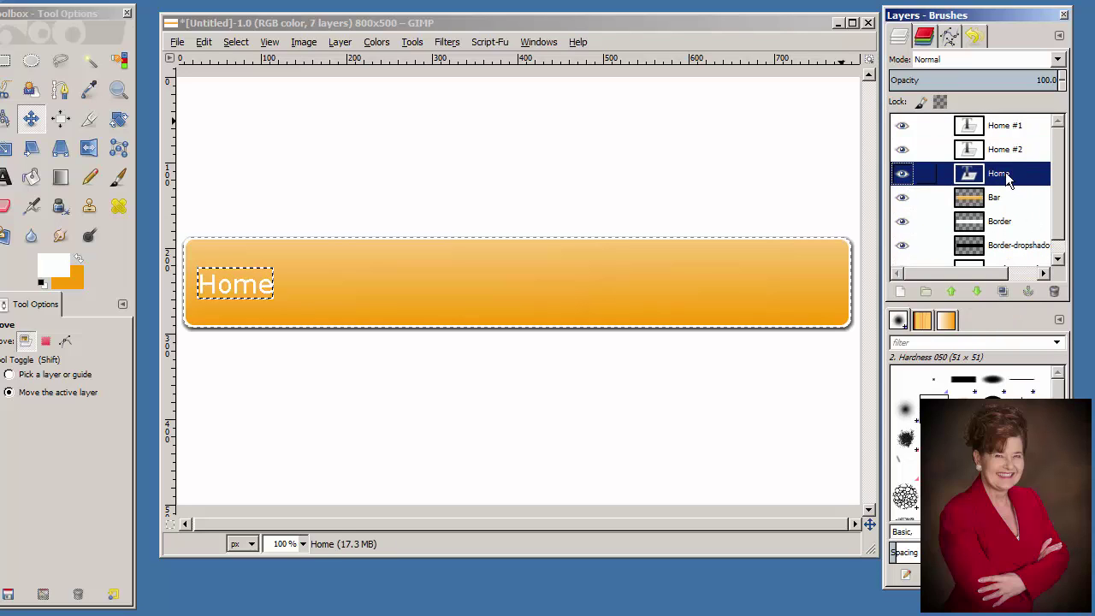
right_click(1008, 174)
left_click(1040, 281)
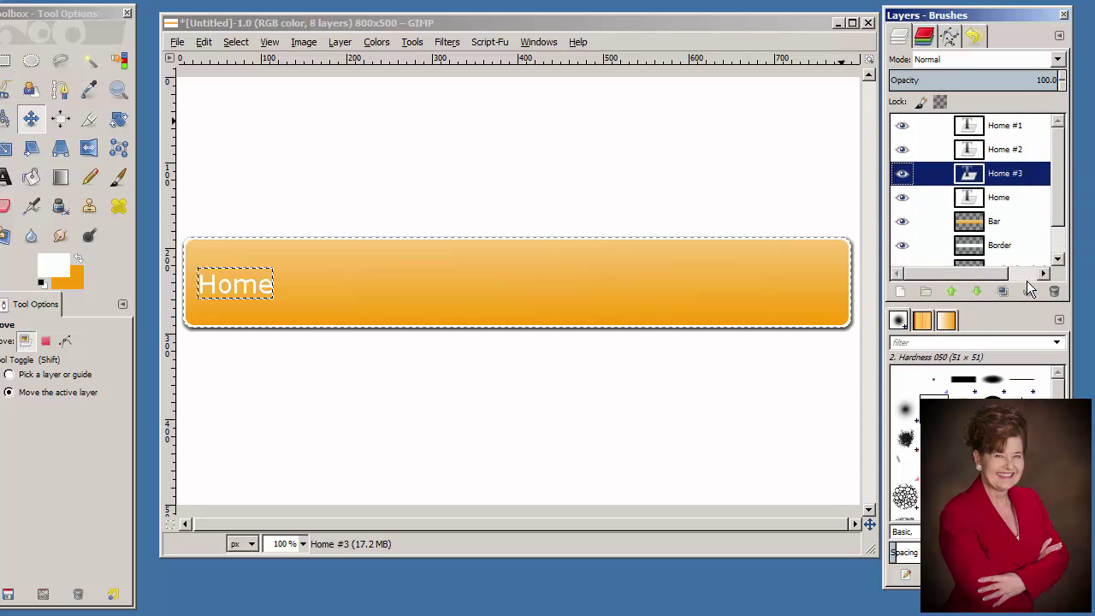
left_click(994, 198)
right_click(995, 199)
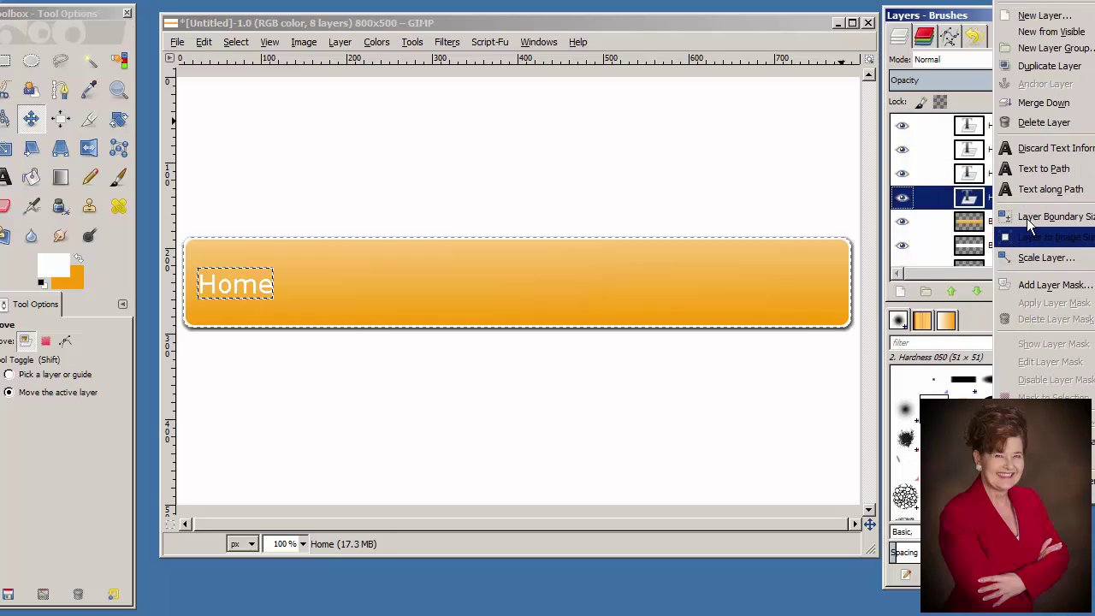
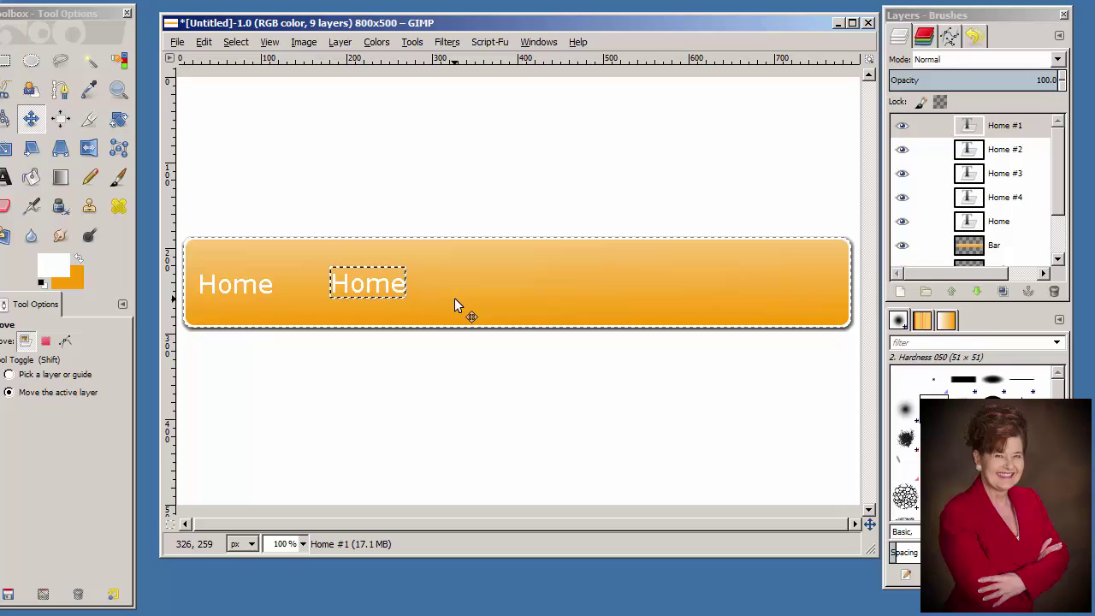
Move the Home #2, Home #3 and Home #4 text layers rightward along the bar, spacing them roughly evenly in one row
left_click(1014, 150)
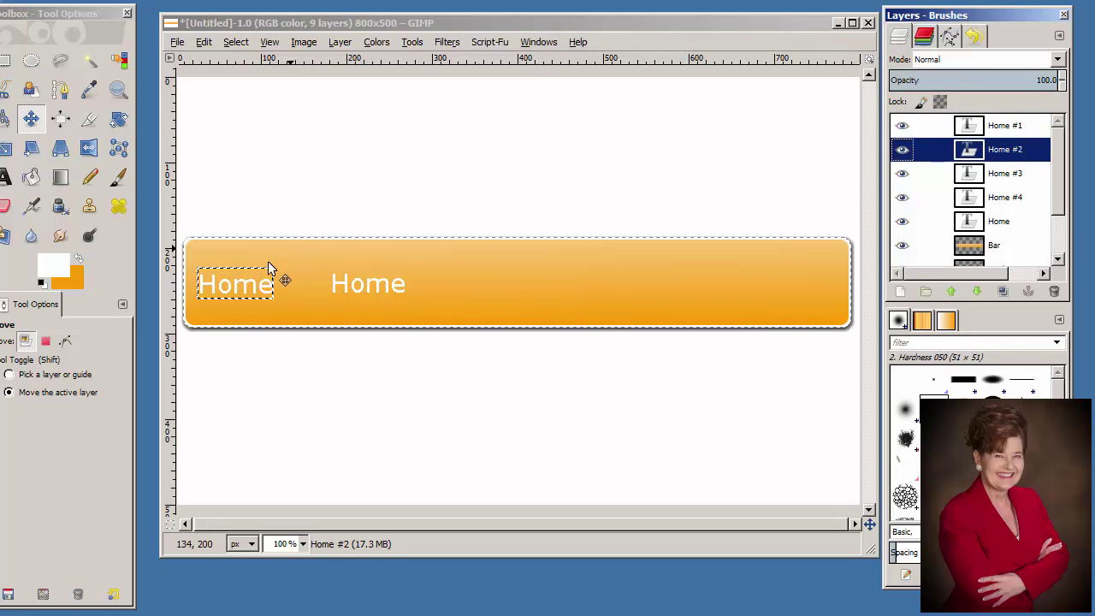
left_click_drag(259, 289, 510, 289)
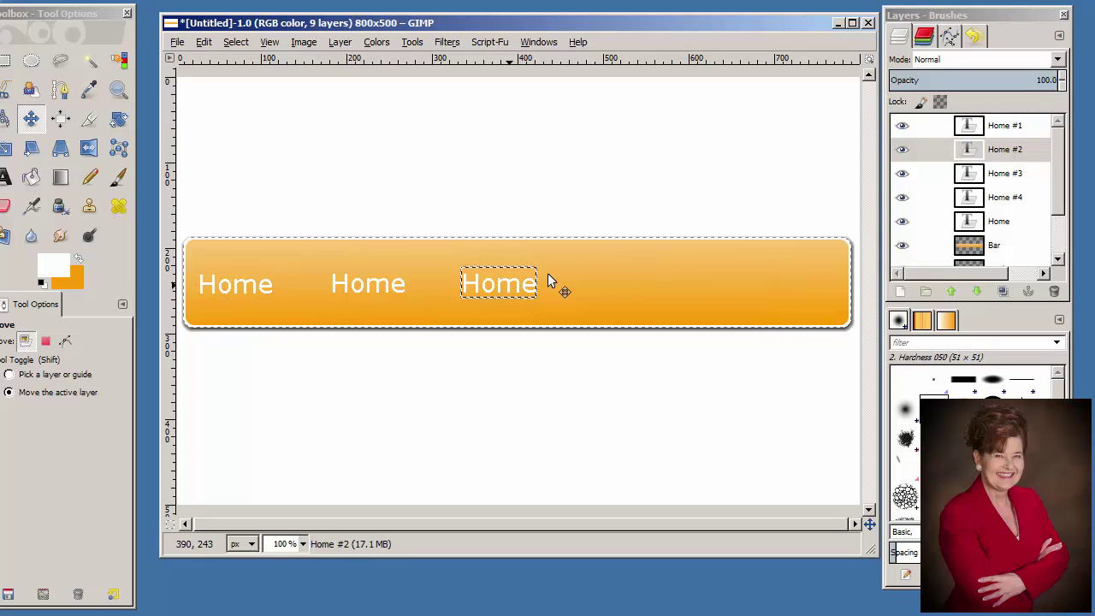
left_click(1000, 175)
left_click_drag(250, 286, 645, 280)
left_click(1009, 196)
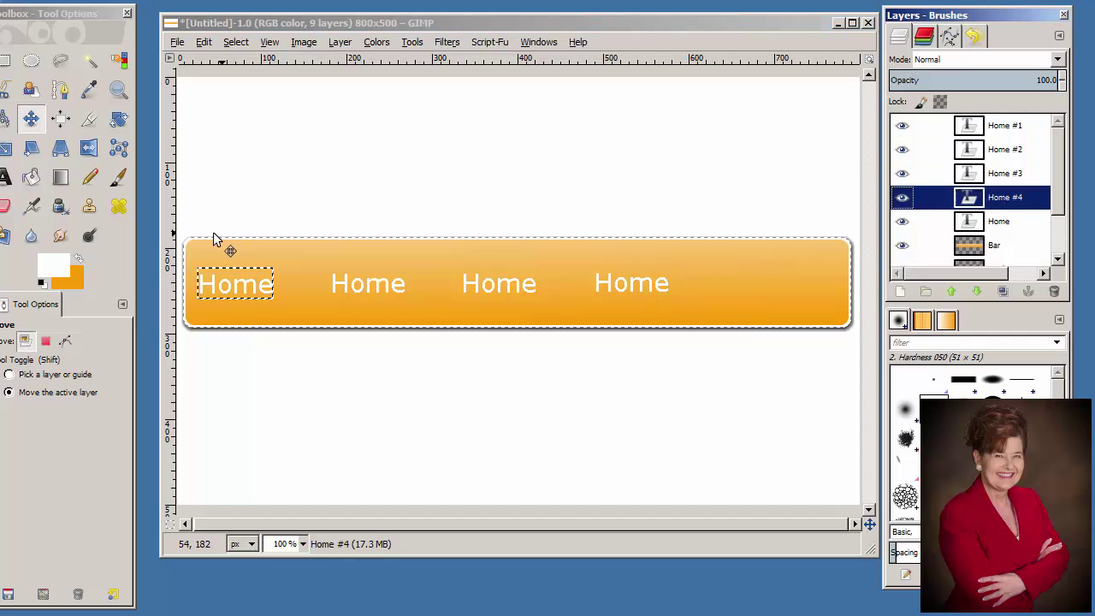
left_click_drag(267, 284, 754, 284)
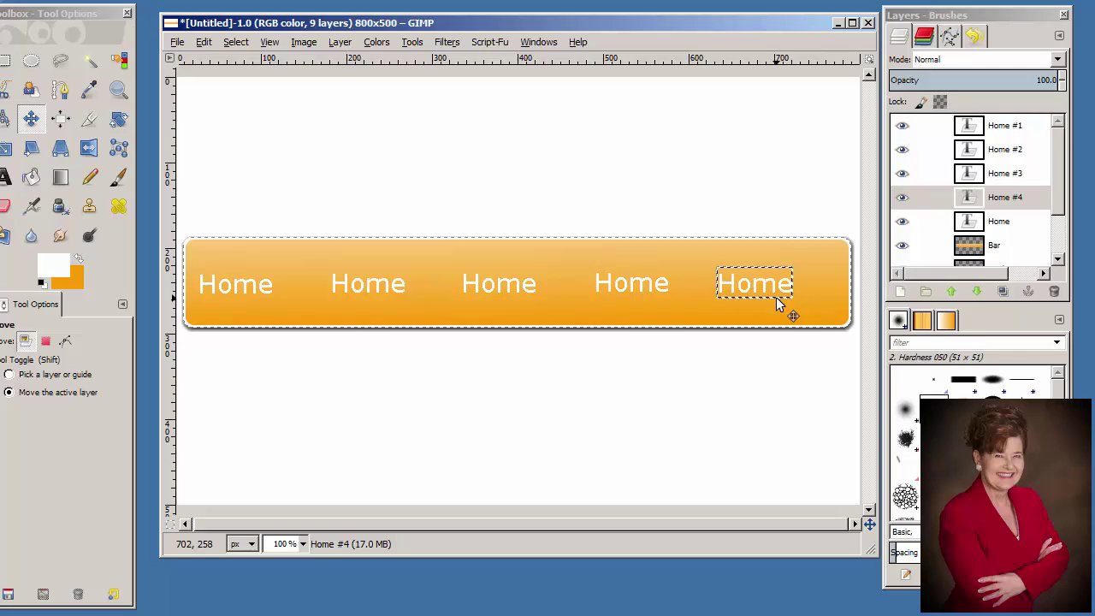
Replace the wording of the Home #1 text layer, the second label on the bar, with "About"
left_click(1001, 126)
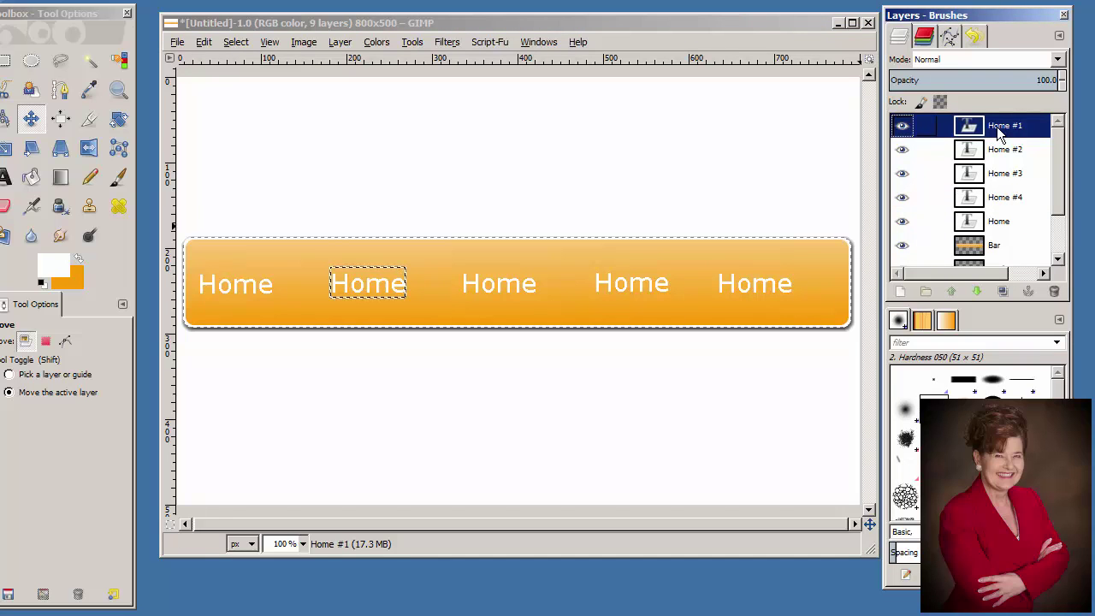
left_click(7, 176)
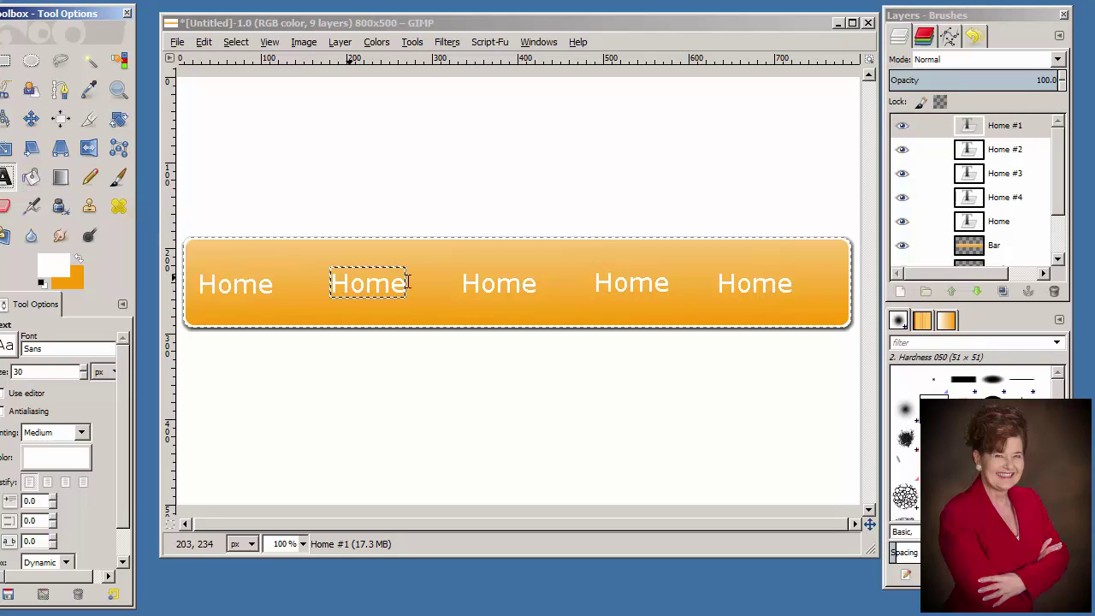
left_click(377, 287)
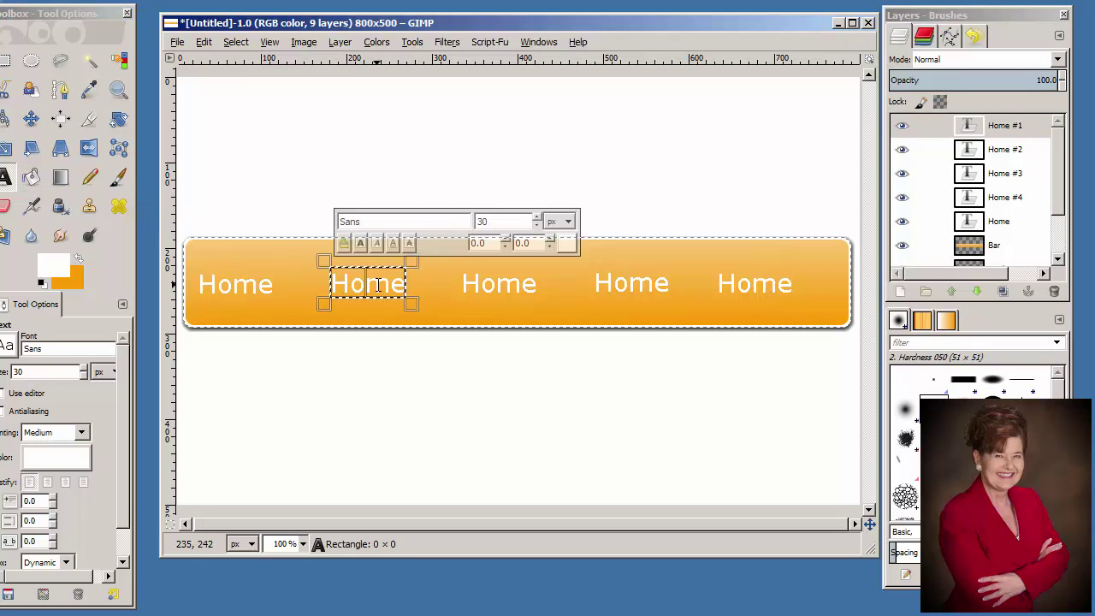
left_click_drag(336, 282, 398, 289)
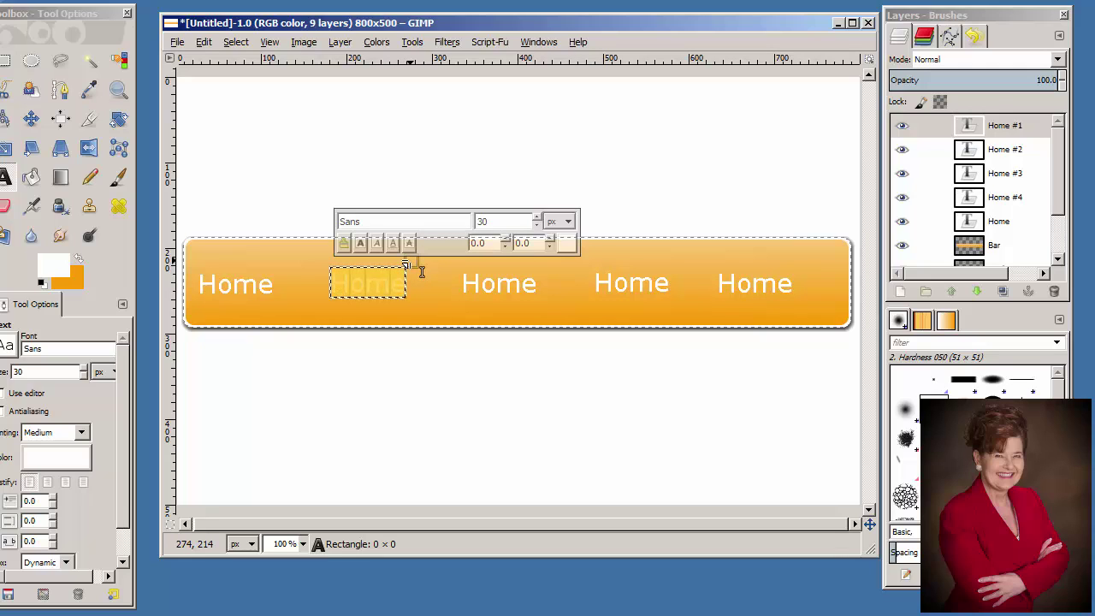
type("About")
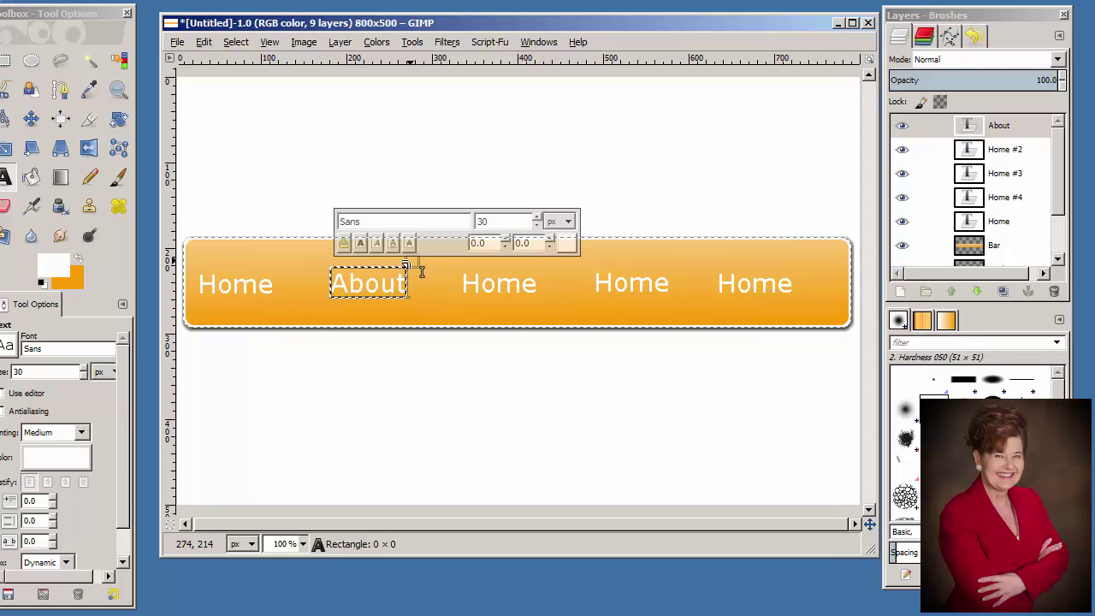
Replace the wording of the Home #2 text layer, the third label on the bar, with "Services"
left_click(1016, 151)
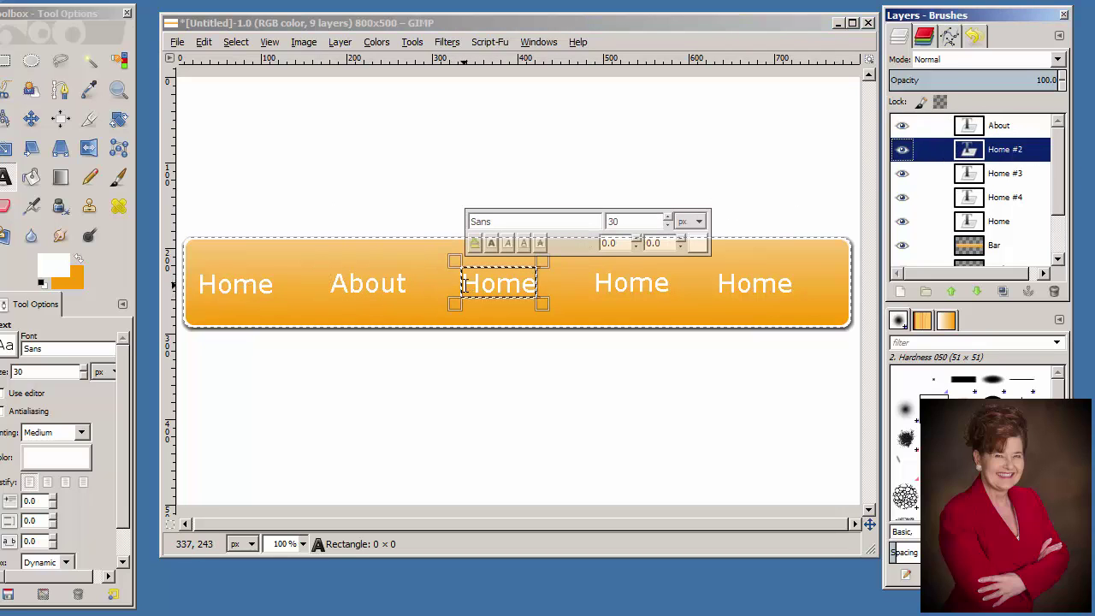
left_click(469, 287)
left_click_drag(470, 287, 529, 287)
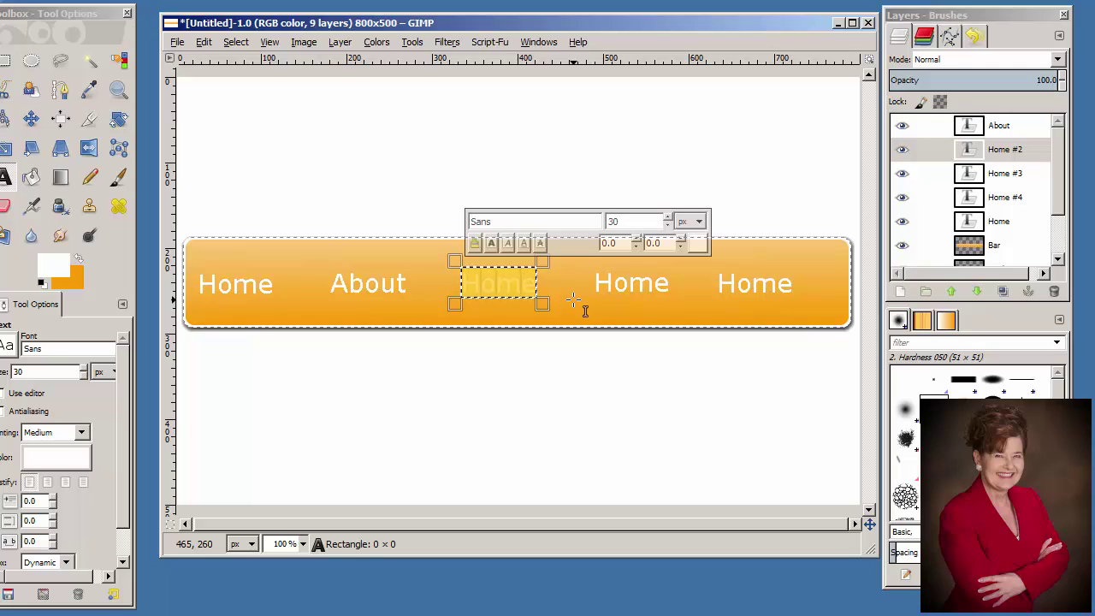
type("Services")
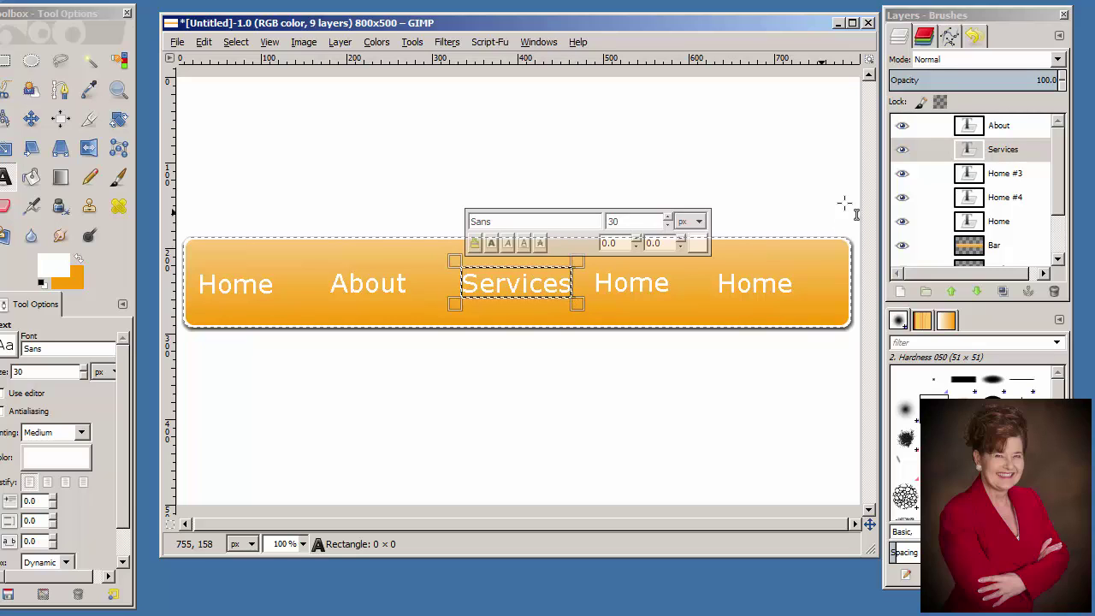
Replace the wording of the Home #3 text layer, the fourth label on the bar, with "Links"
left_click(1018, 175)
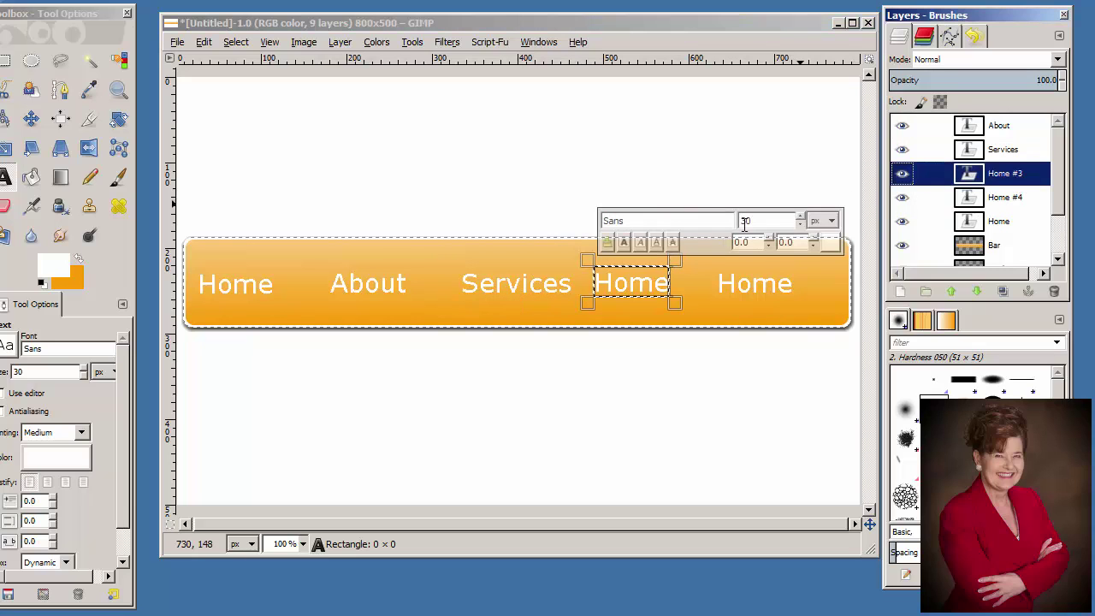
left_click_drag(597, 282, 690, 269)
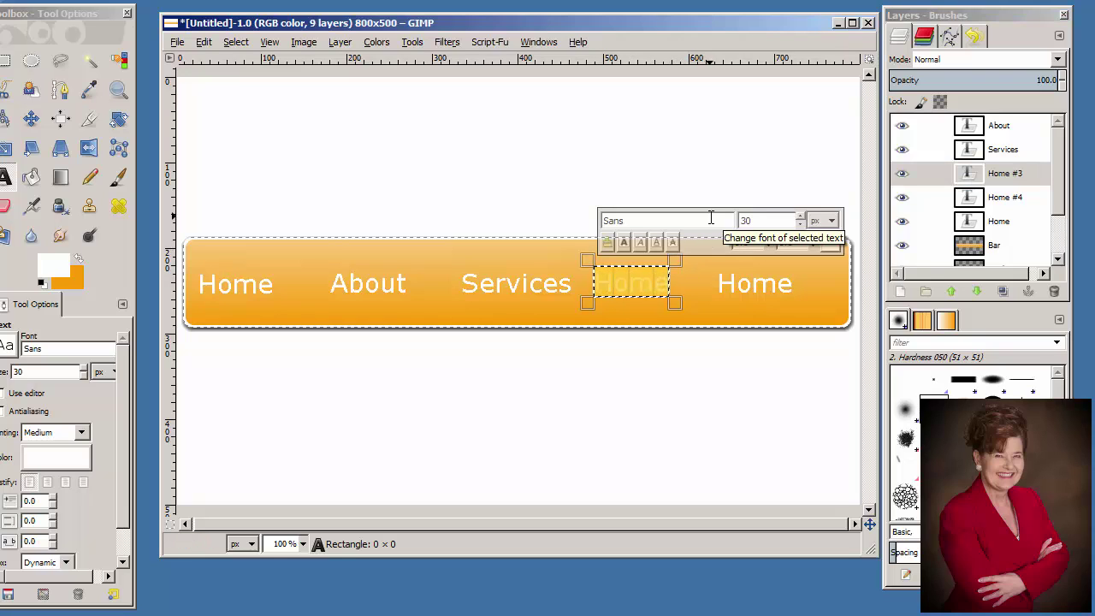
type("Links")
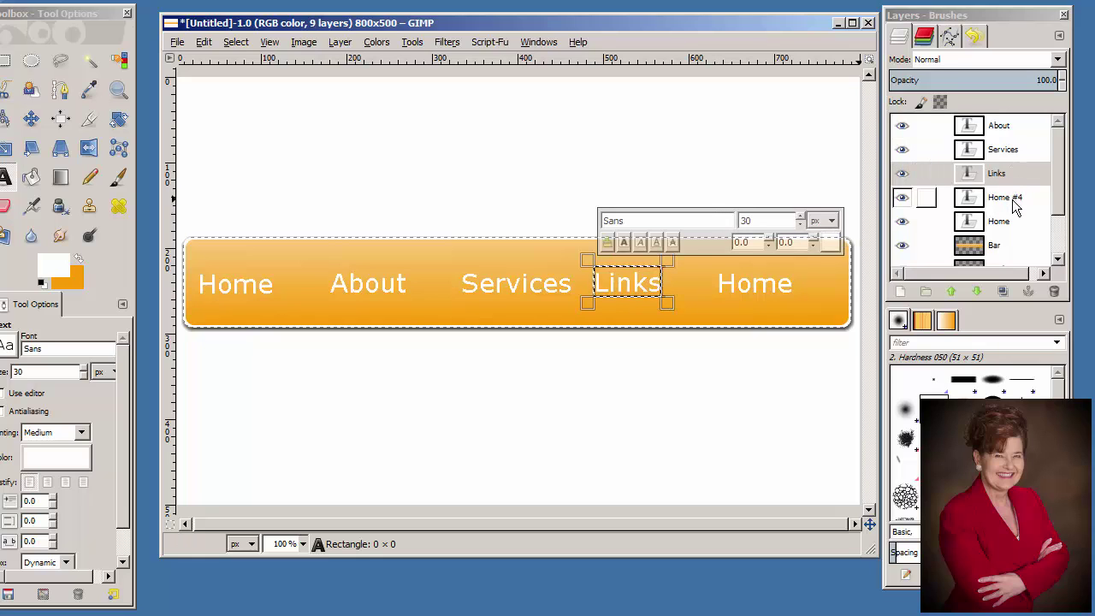
Replace the wording of the Home #4 text layer, the last label on the bar, with "Contact"
left_click(731, 286)
left_click_drag(734, 286, 827, 277)
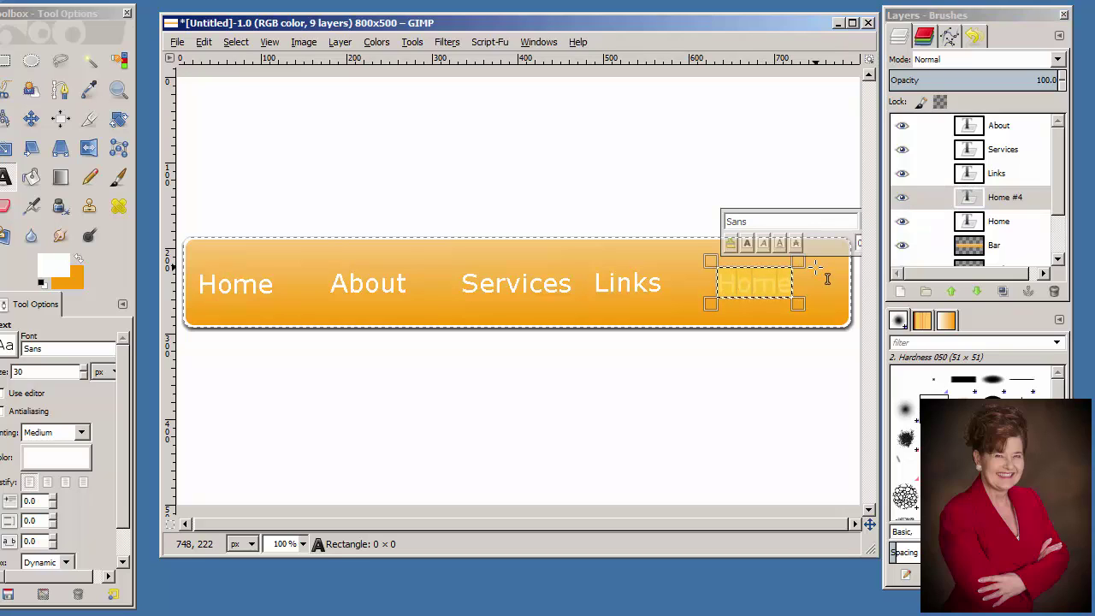
type("Contact")
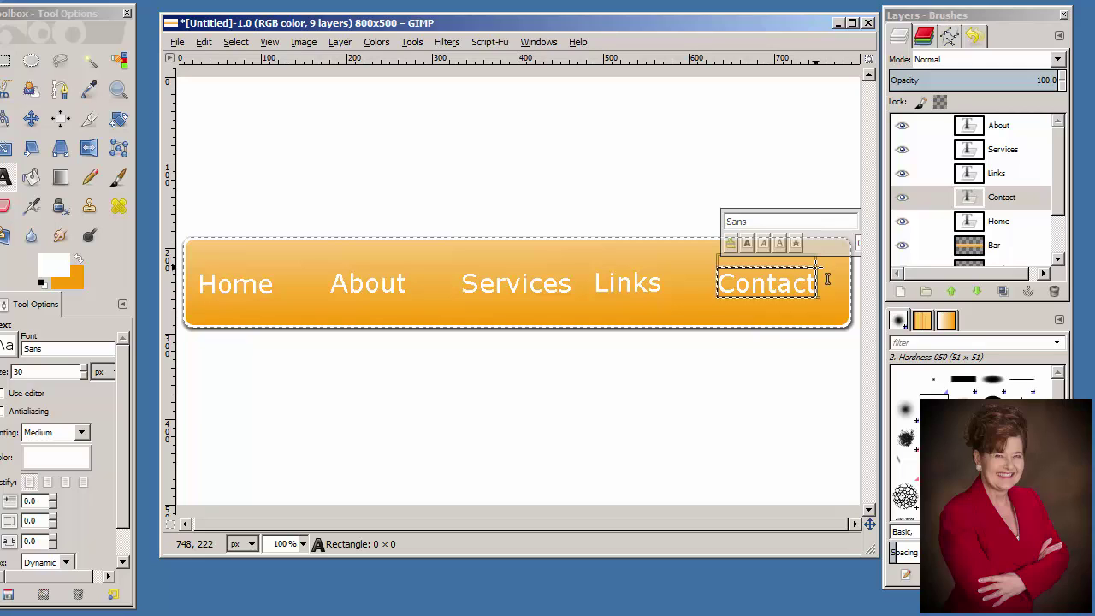
left_click(823, 280)
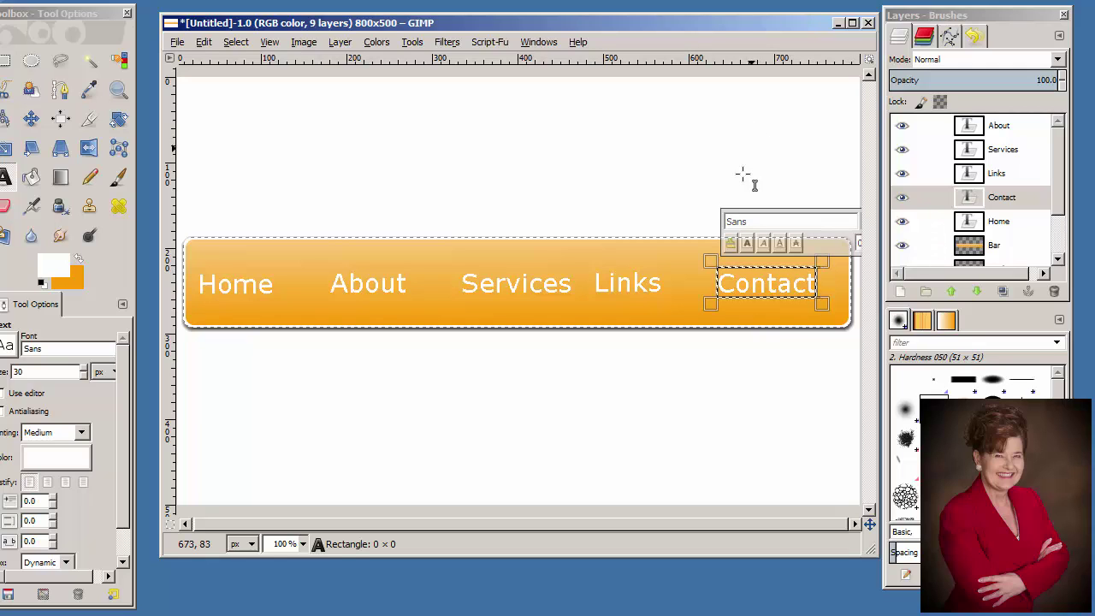
Leave text editing and show the grid over the image as a spacing aid
left_click(5, 67)
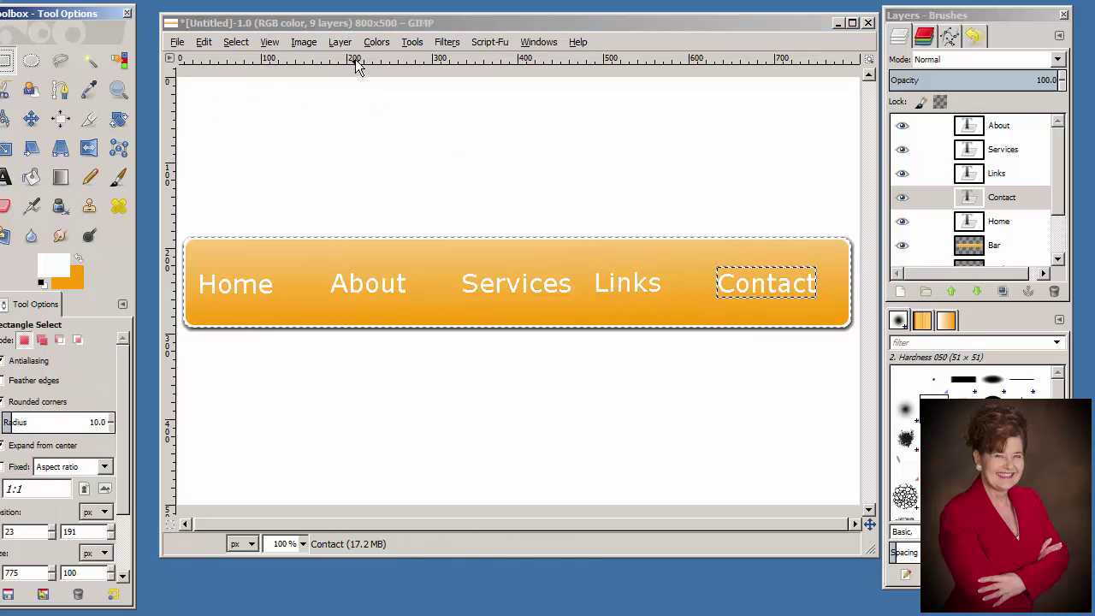
left_click(270, 42)
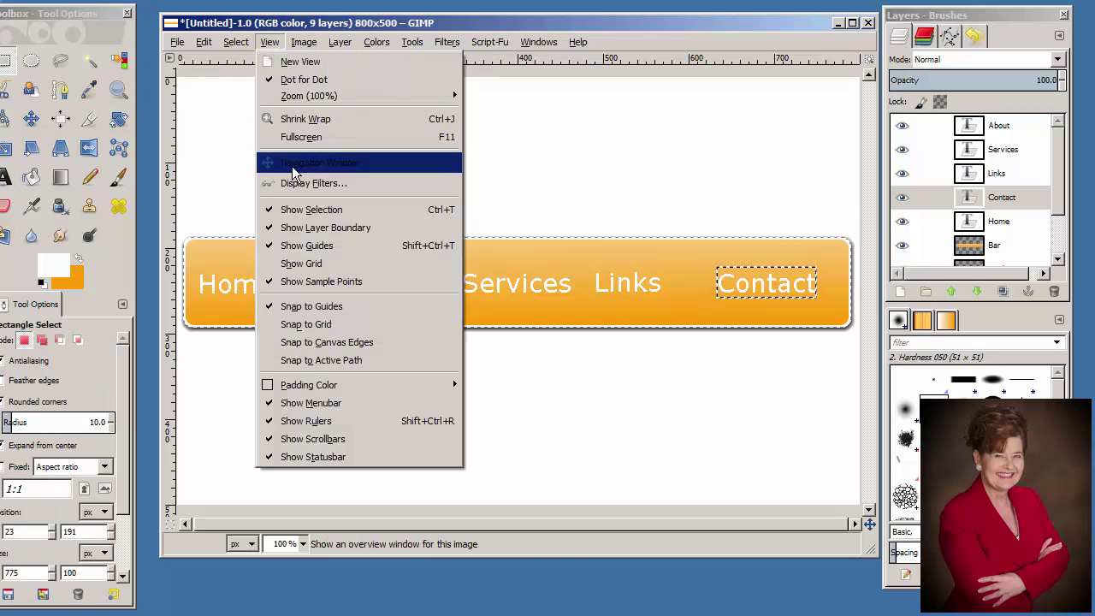
left_click(309, 265)
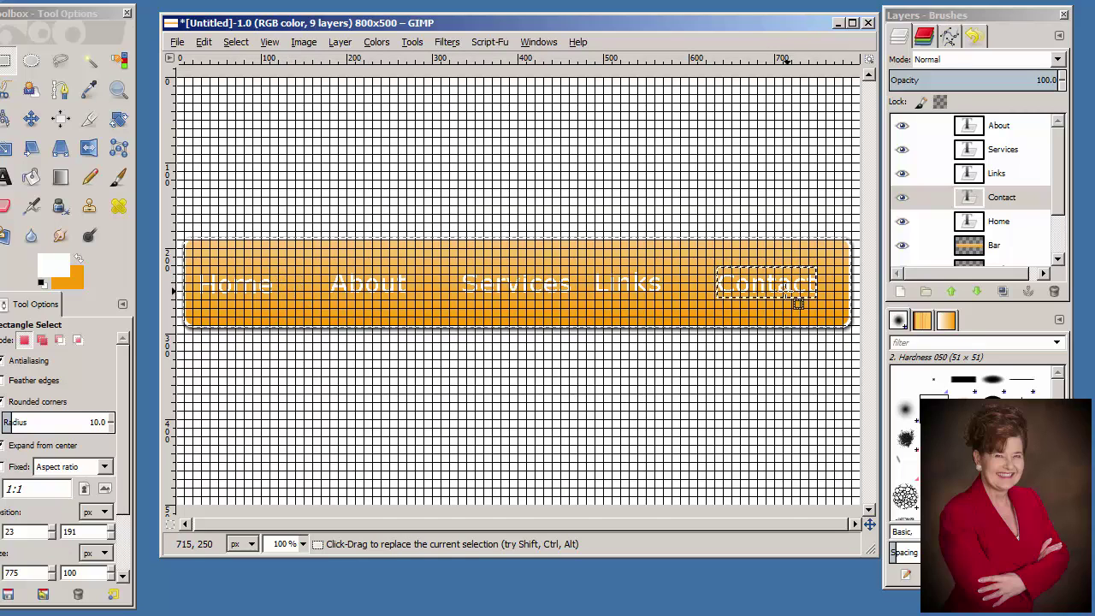
left_click(301, 544)
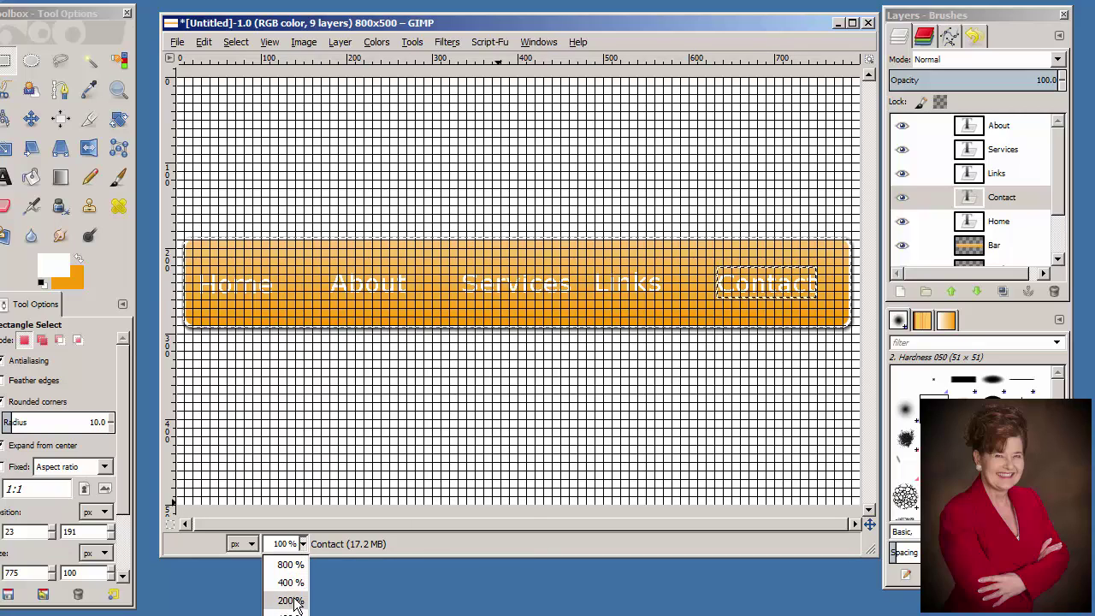
left_click(278, 544)
left_click(279, 546)
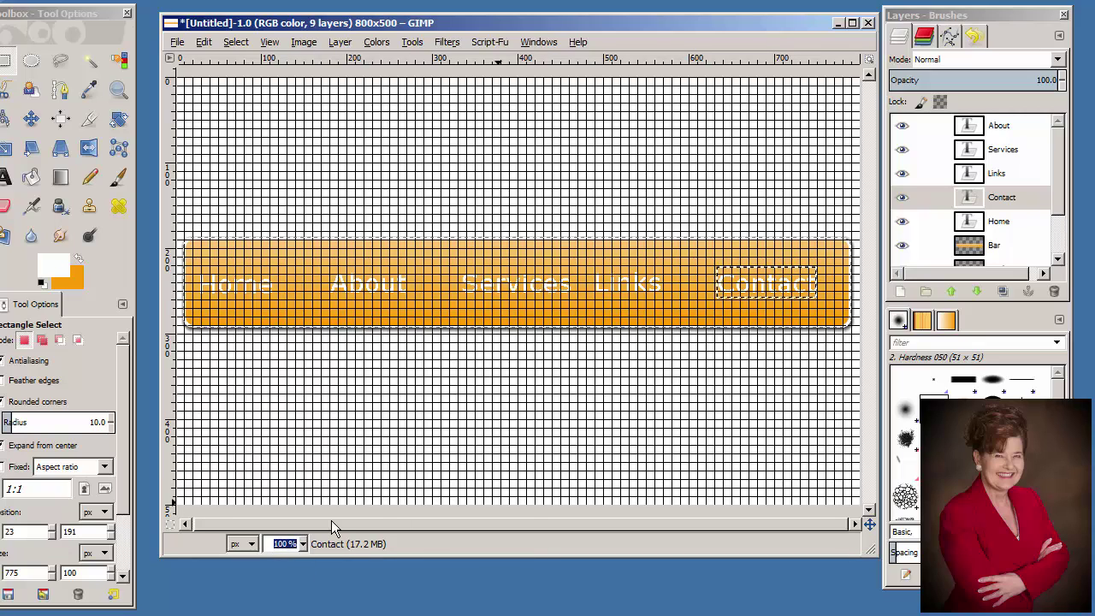
type("150")
key("Return")
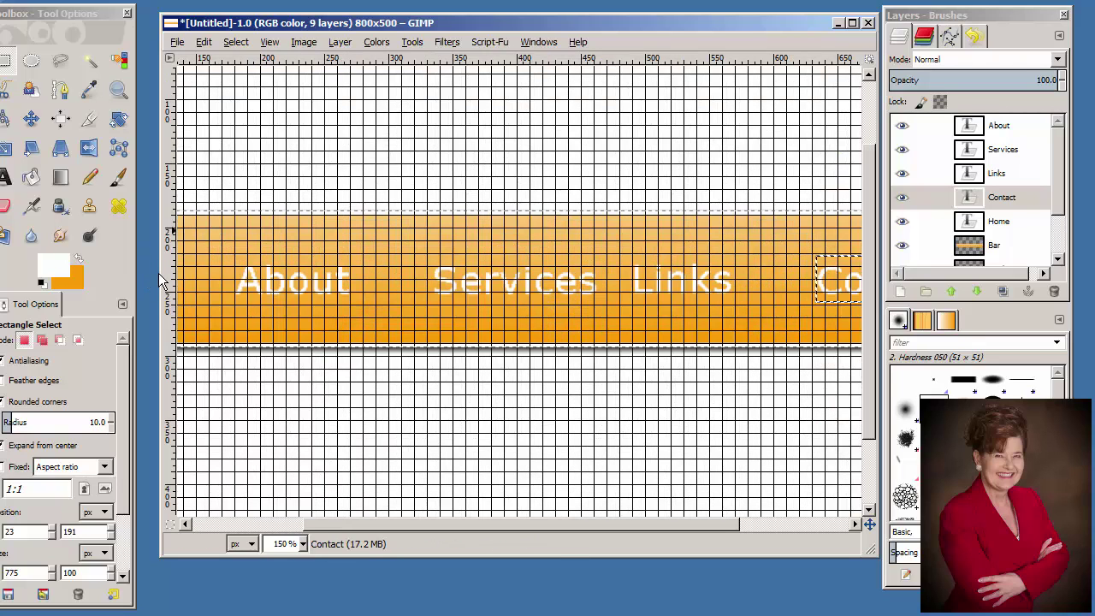
left_click_drag(159, 282, 172, 304)
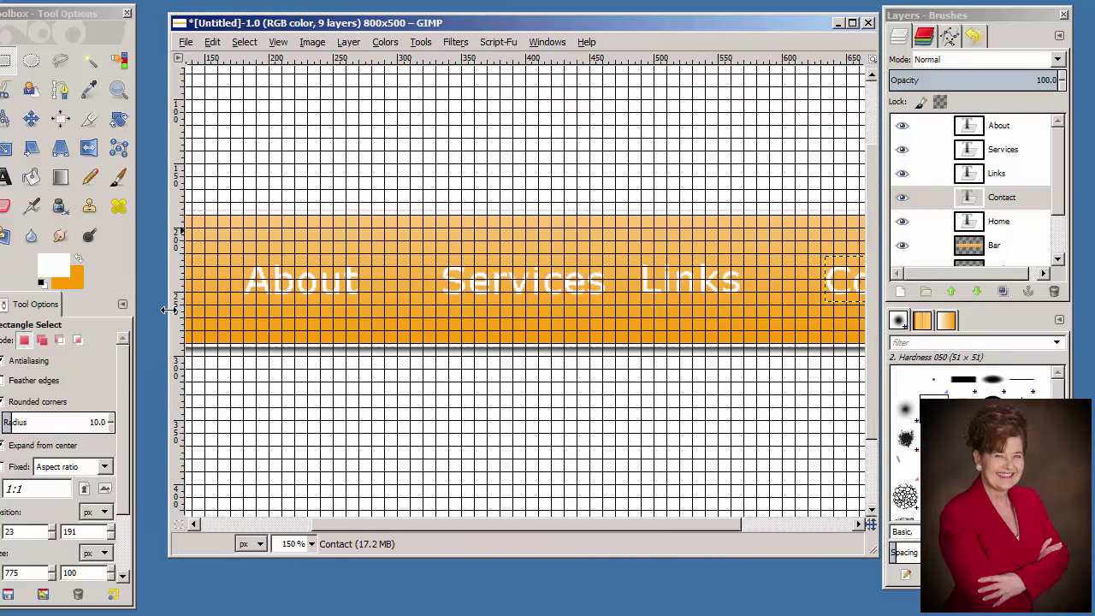
left_click(312, 545)
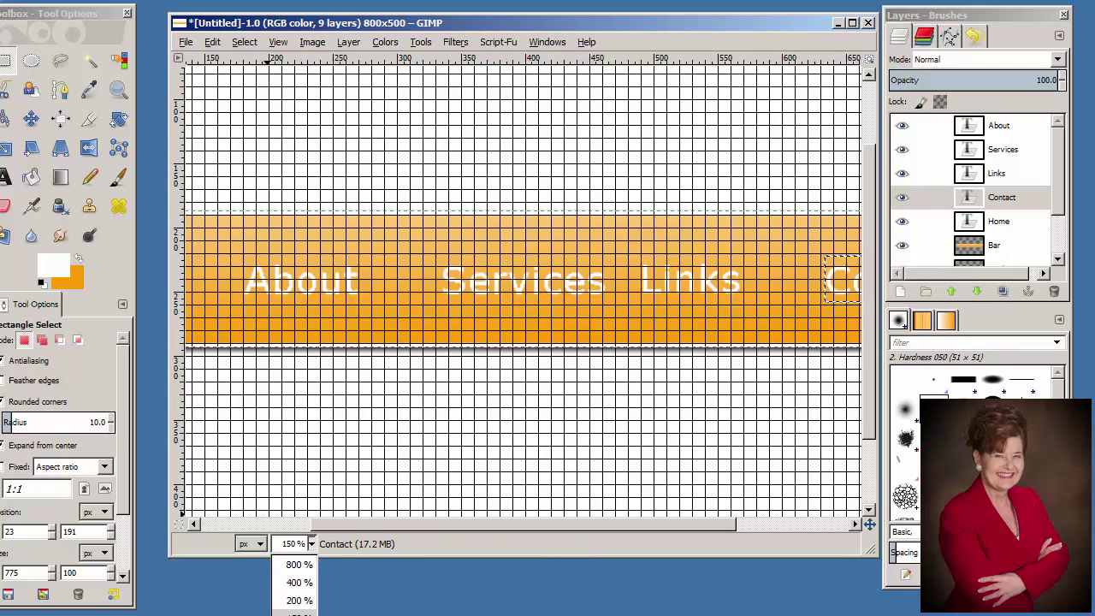
left_click(293, 615)
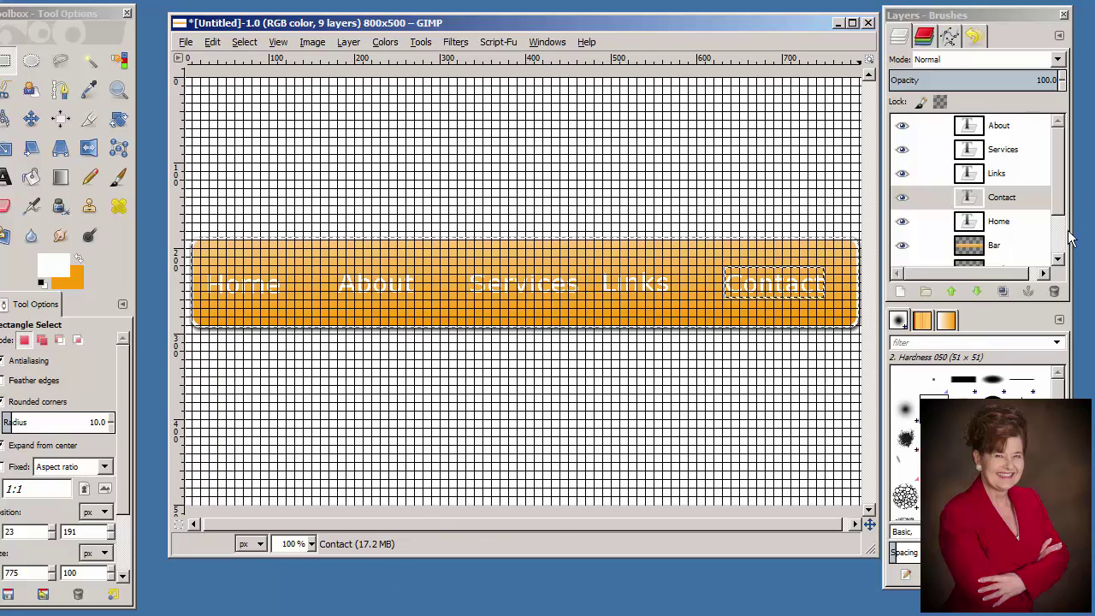
Move the About label slightly left and the Services label about 15 px left along the bar, using the grid to even the spacing
left_click(1000, 221)
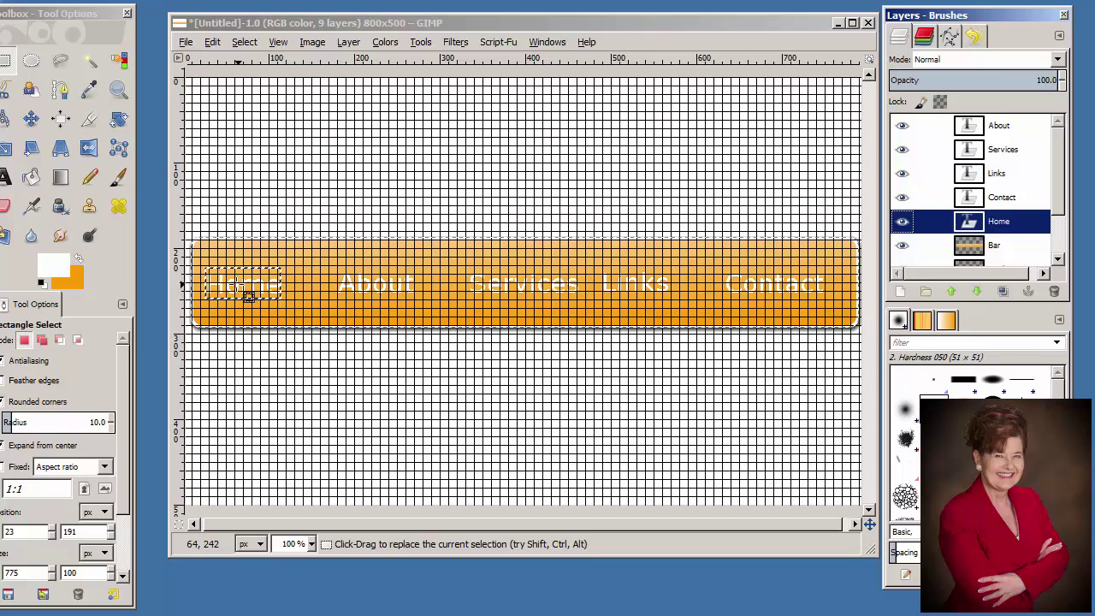
left_click(30, 120)
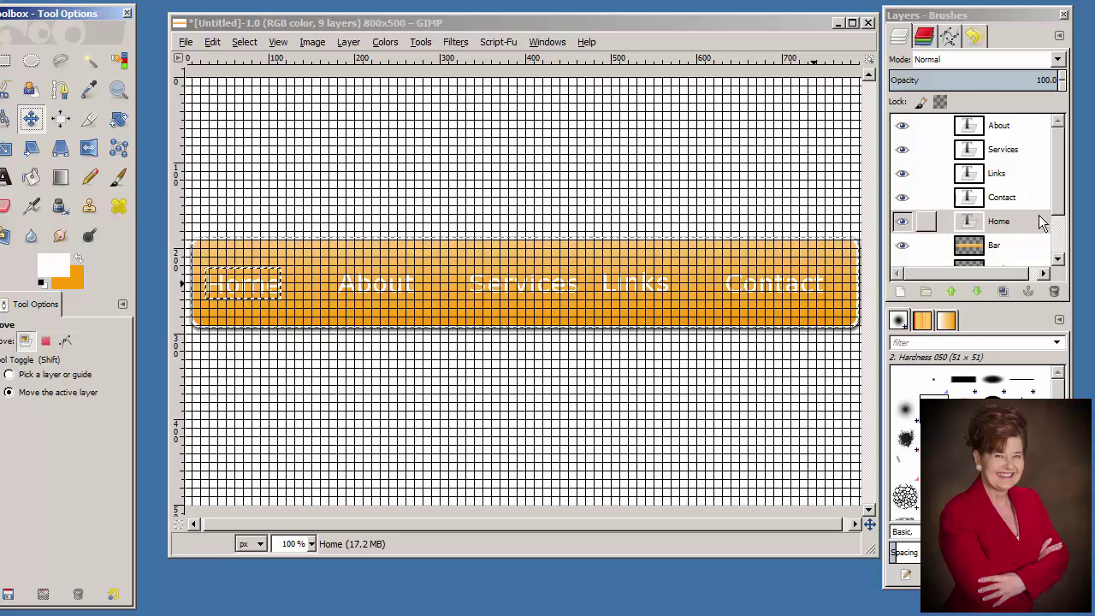
left_click(1001, 126)
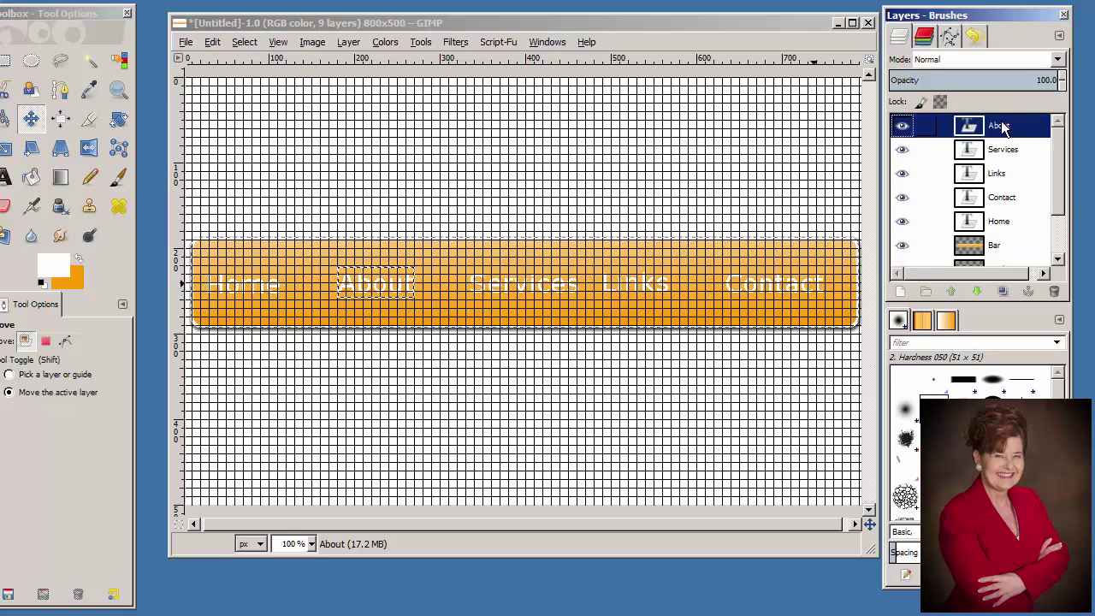
left_click(374, 293)
left_click_drag(372, 286, 365, 290)
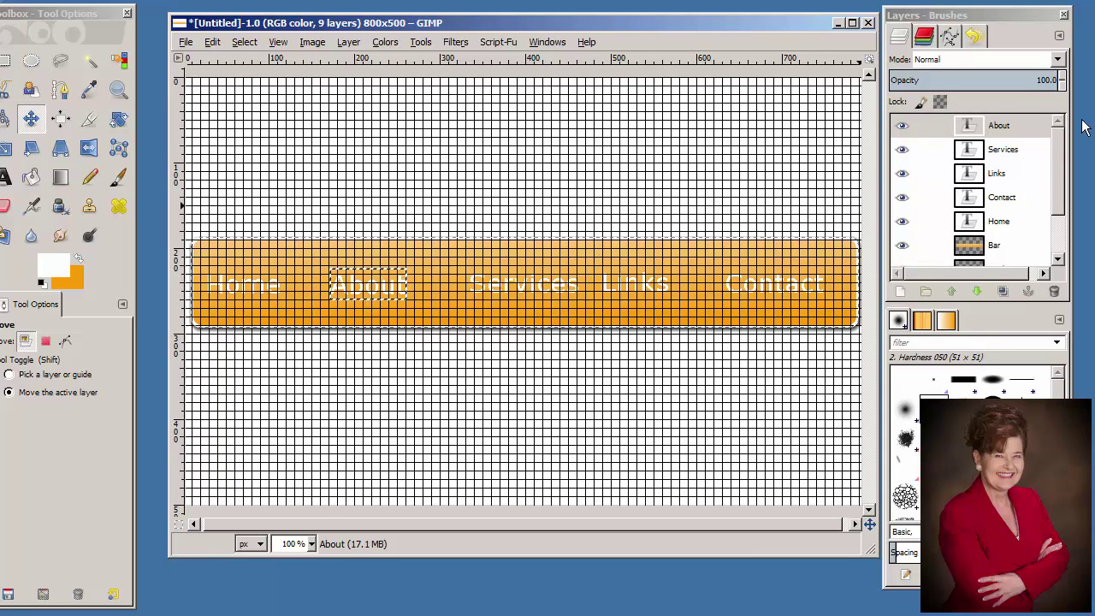
left_click(1003, 151)
left_click_drag(528, 295, 514, 292)
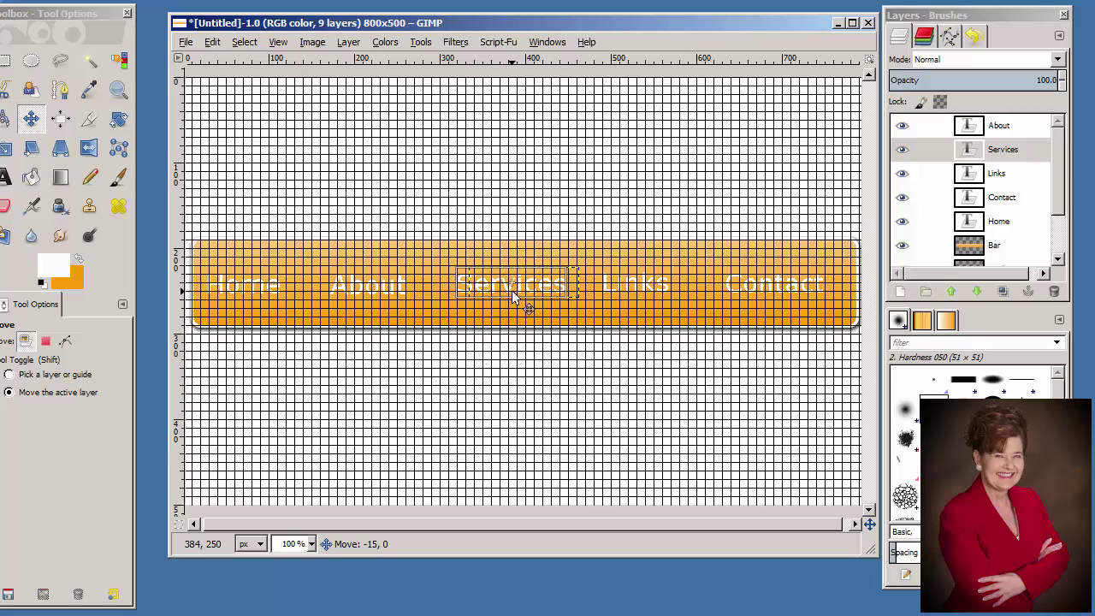
left_click_drag(514, 295, 516, 297)
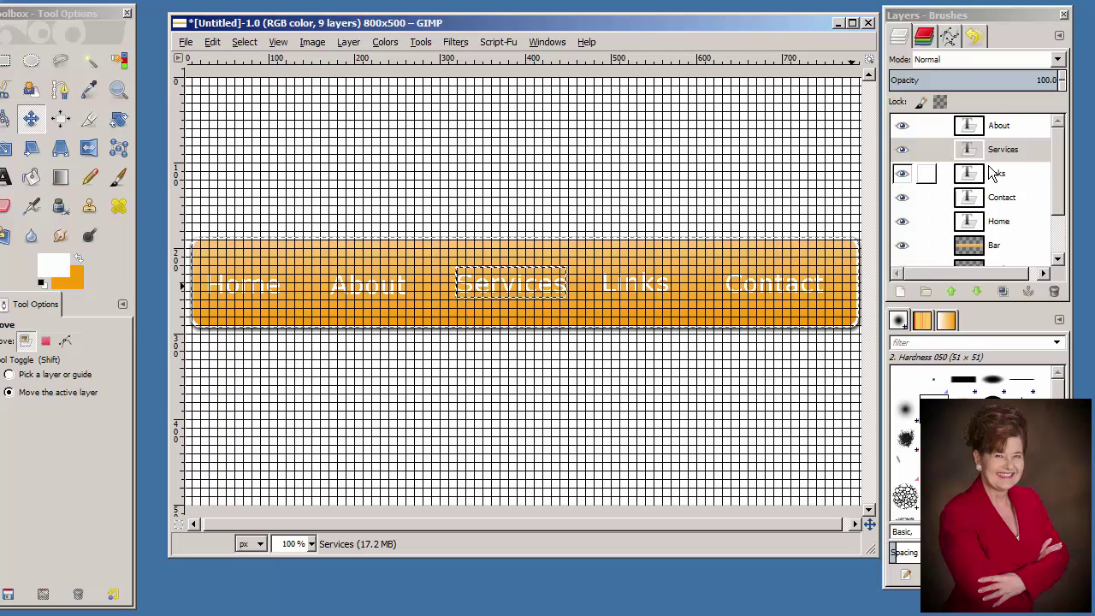
Move the Contact label slightly right and the Links label closer to it to even the gaps, and hide the grid
left_click(997, 199)
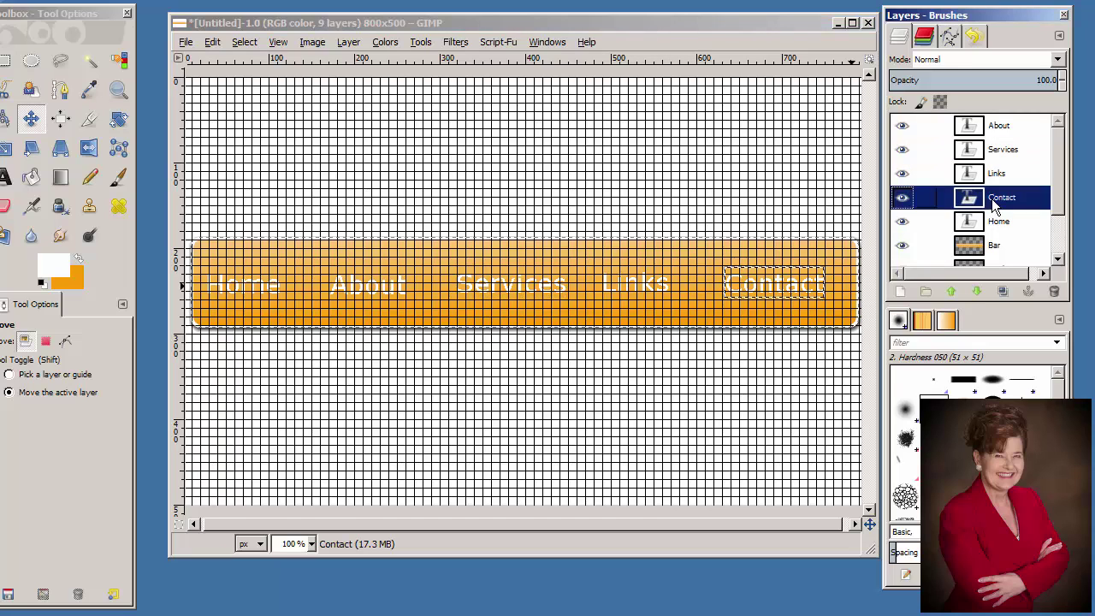
left_click(774, 293)
left_click_drag(774, 292, 788, 294)
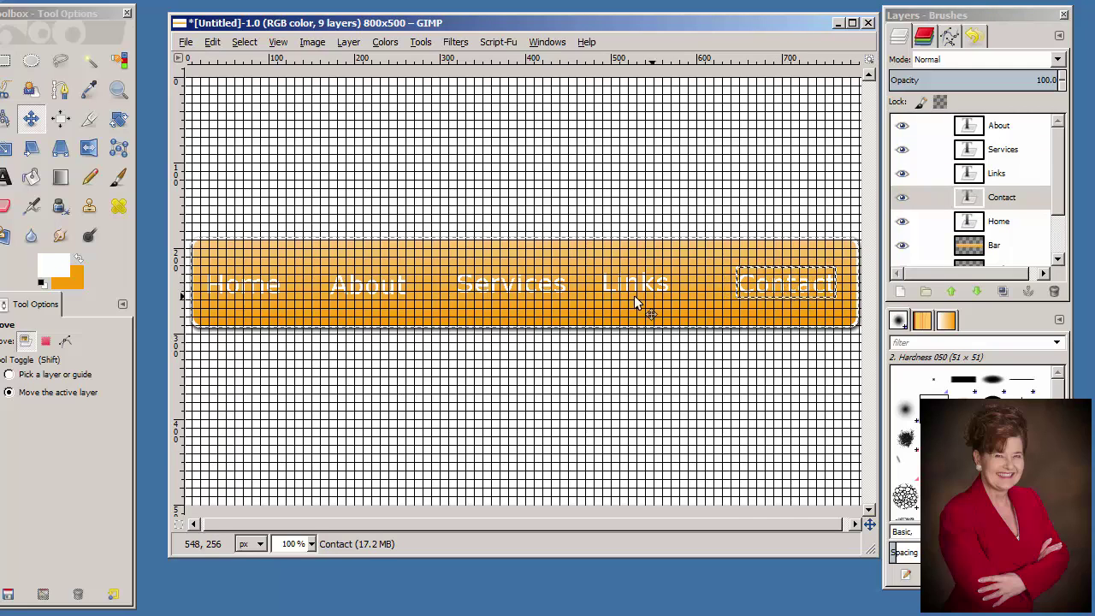
left_click(1008, 177)
left_click_drag(651, 286, 678, 292)
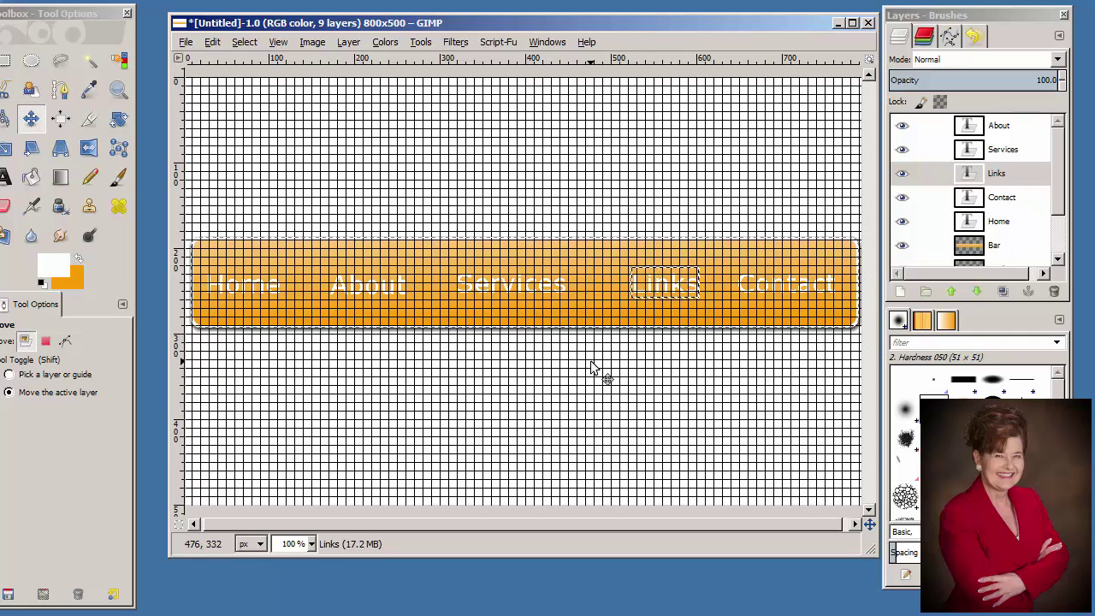
left_click(279, 45)
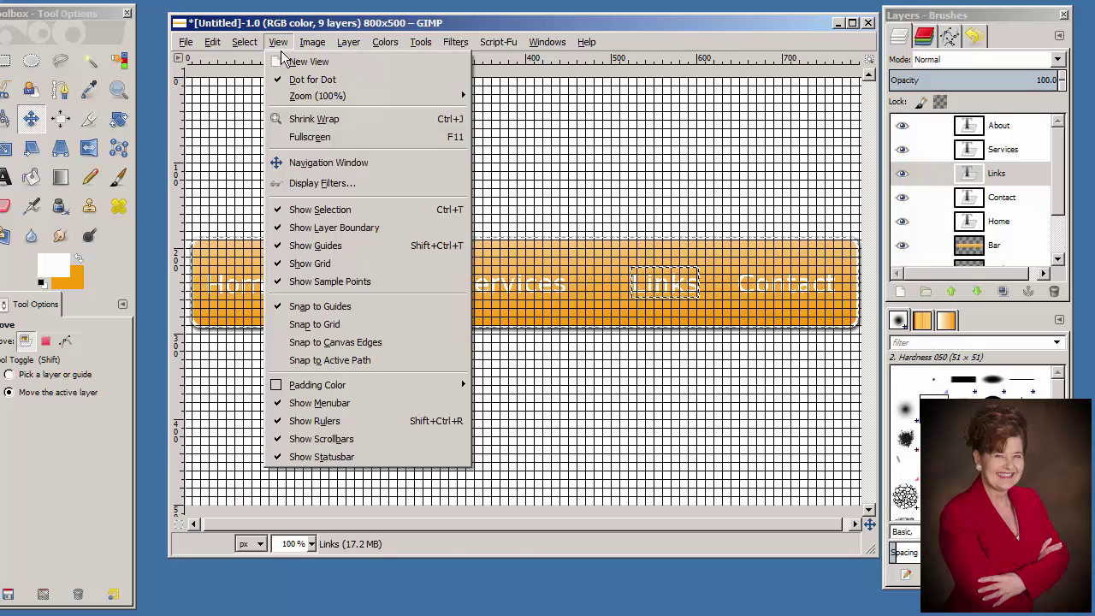
left_click(312, 266)
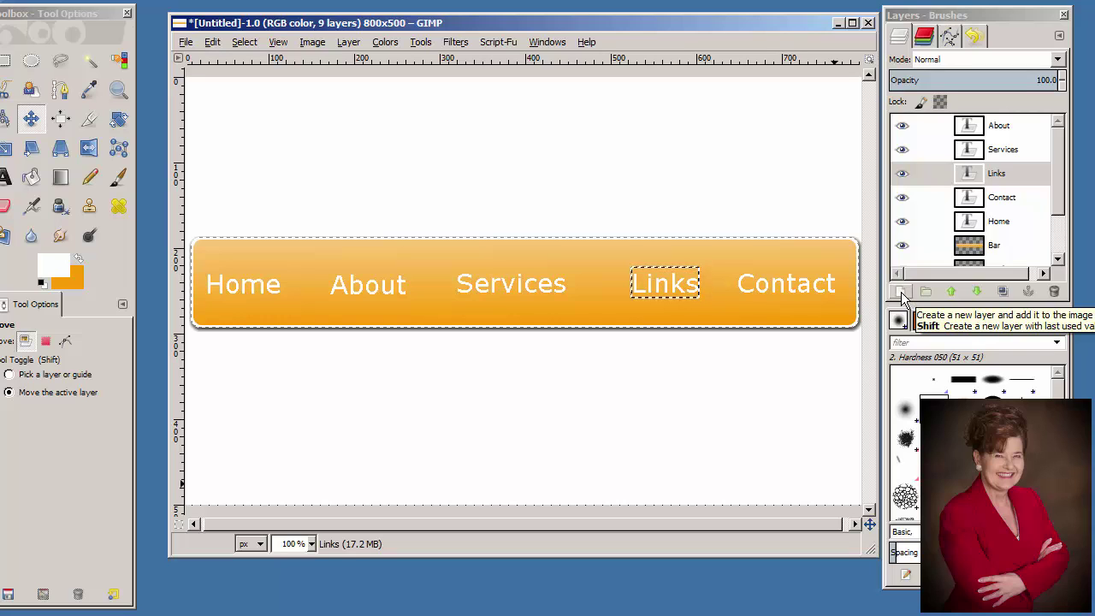
Create a transparent 800 × 500 px layer named "Home Divider" directly above the Home text layer
left_click(1066, 212)
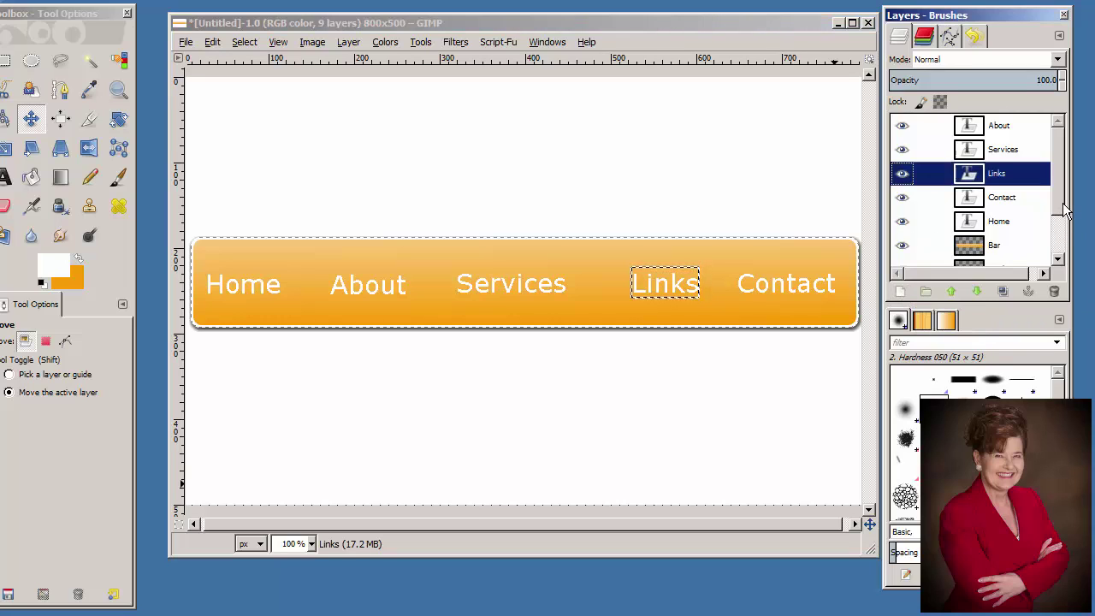
scroll(1066, 212, "down", 1)
scroll(1065, 212, "up", 1)
left_click(994, 225)
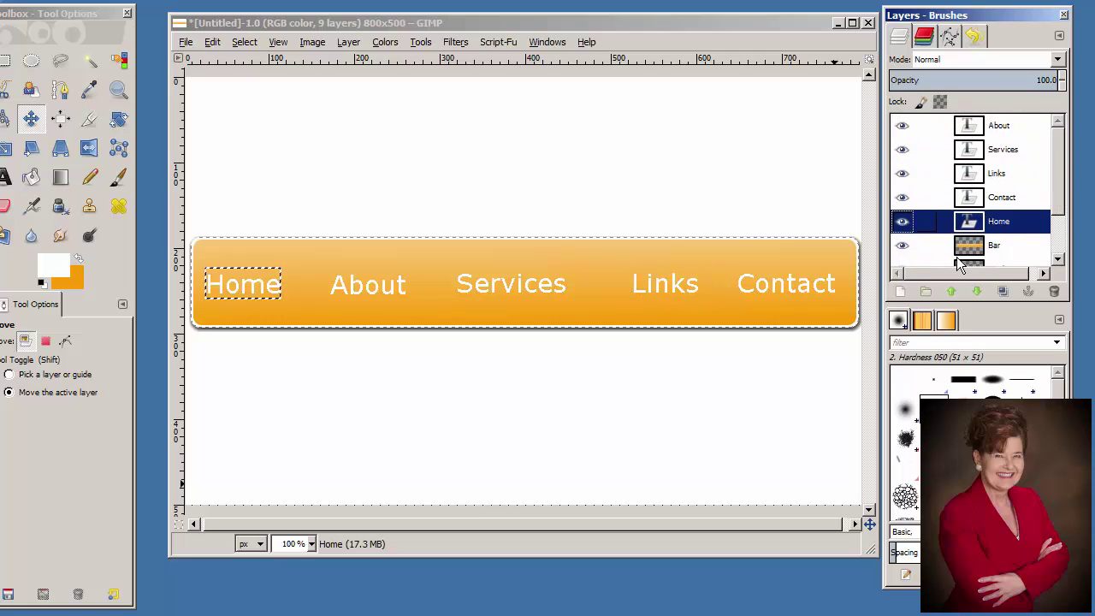
left_click(903, 293)
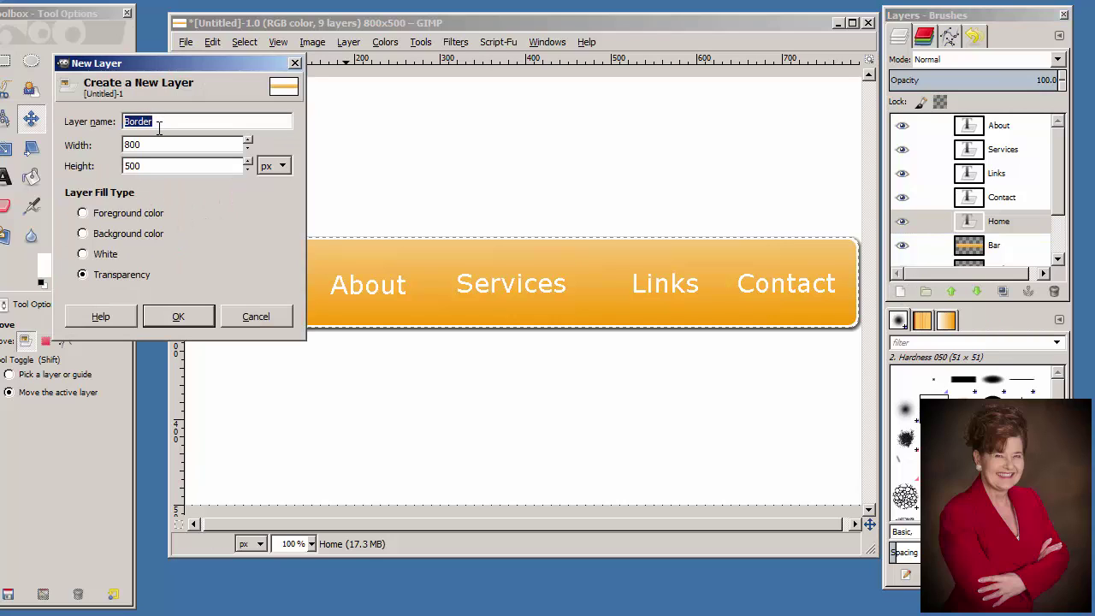
type("Home Divider")
left_click(195, 323)
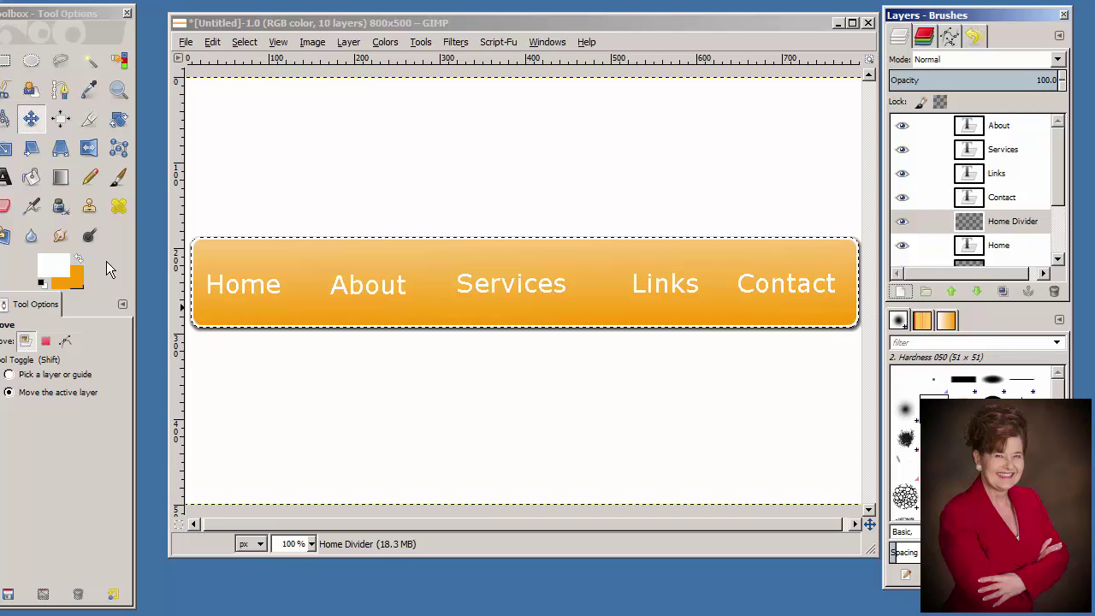
On the Home Divider layer, draw a straight vertical path about 70 px long between the Home and About labels
left_click(1018, 228)
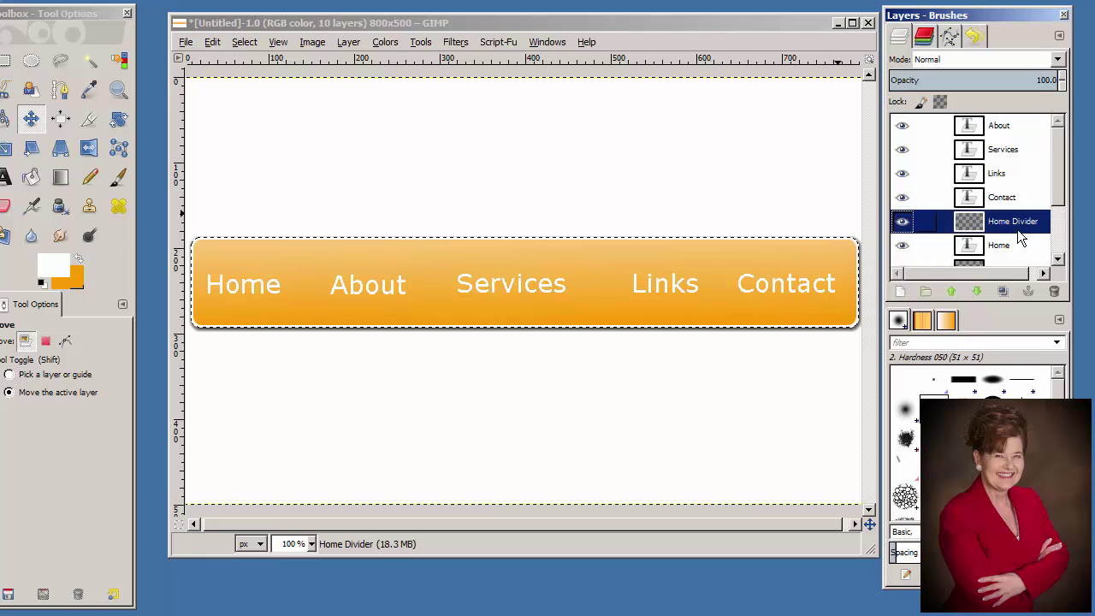
left_click(60, 90)
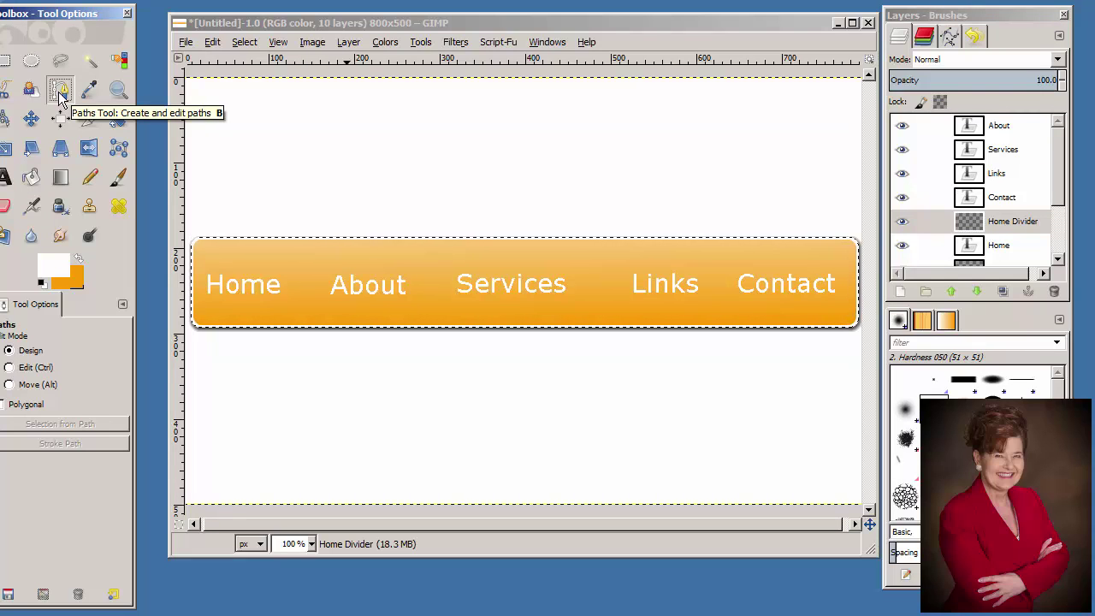
left_click(310, 256)
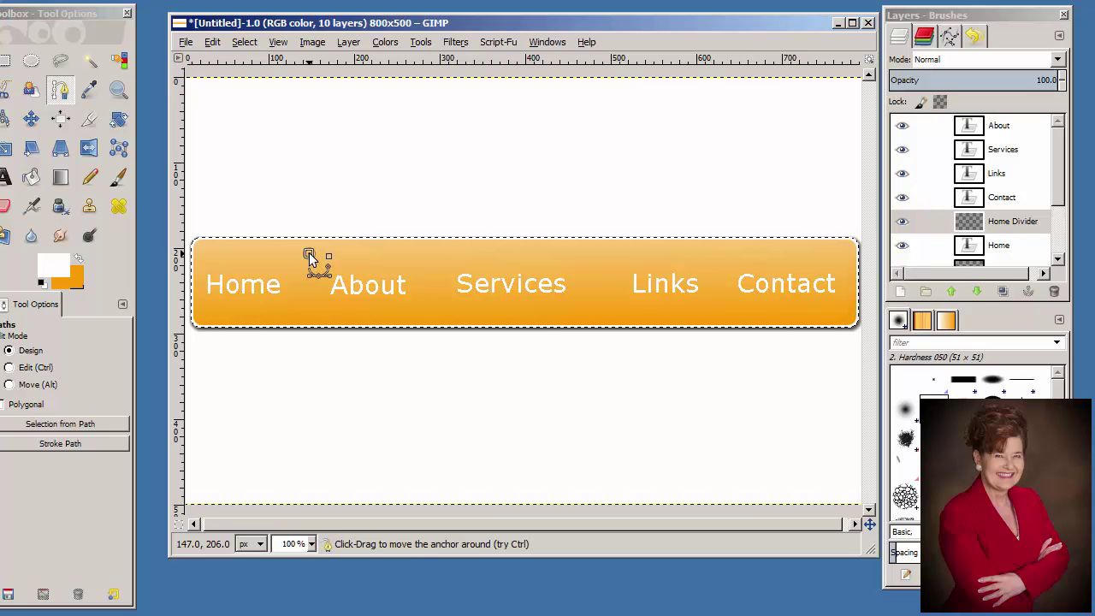
left_click(306, 313)
left_click_drag(307, 314, 309, 312)
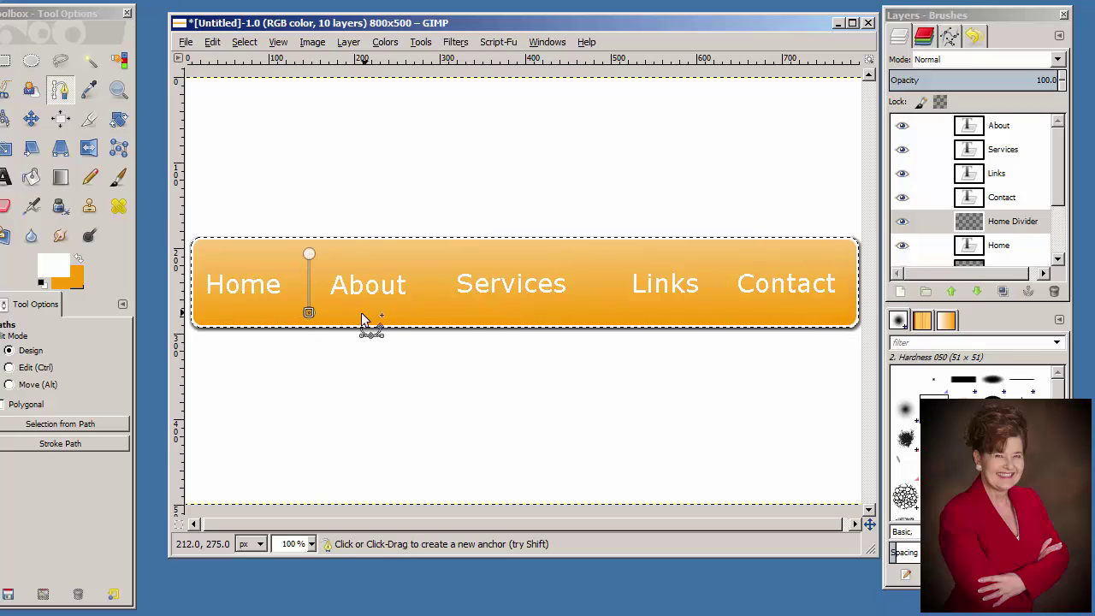
left_click_drag(312, 315, 308, 317)
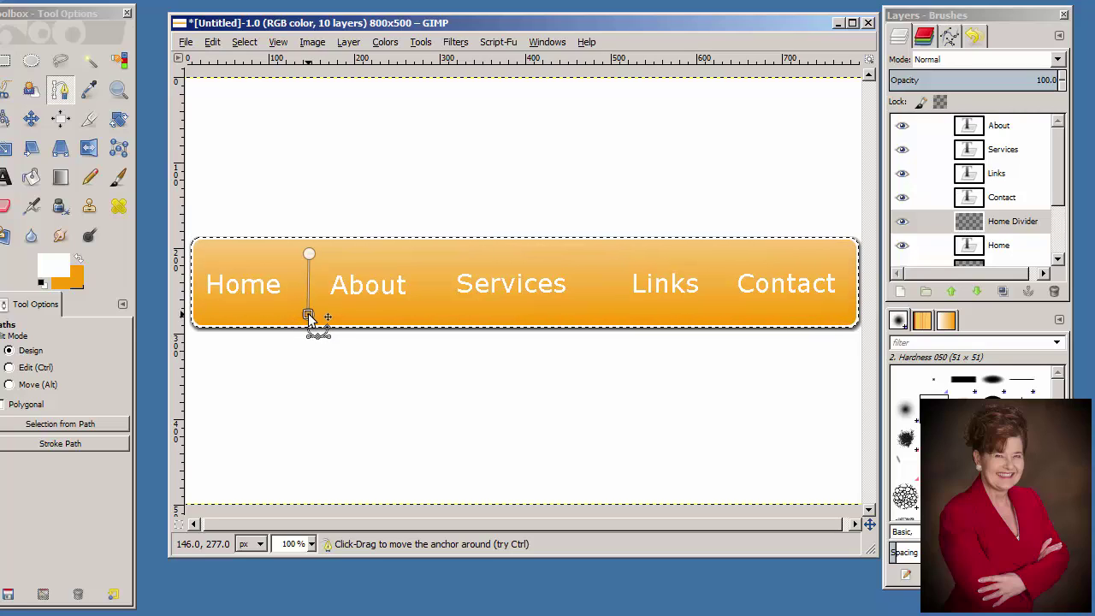
left_click_drag(308, 317, 309, 317)
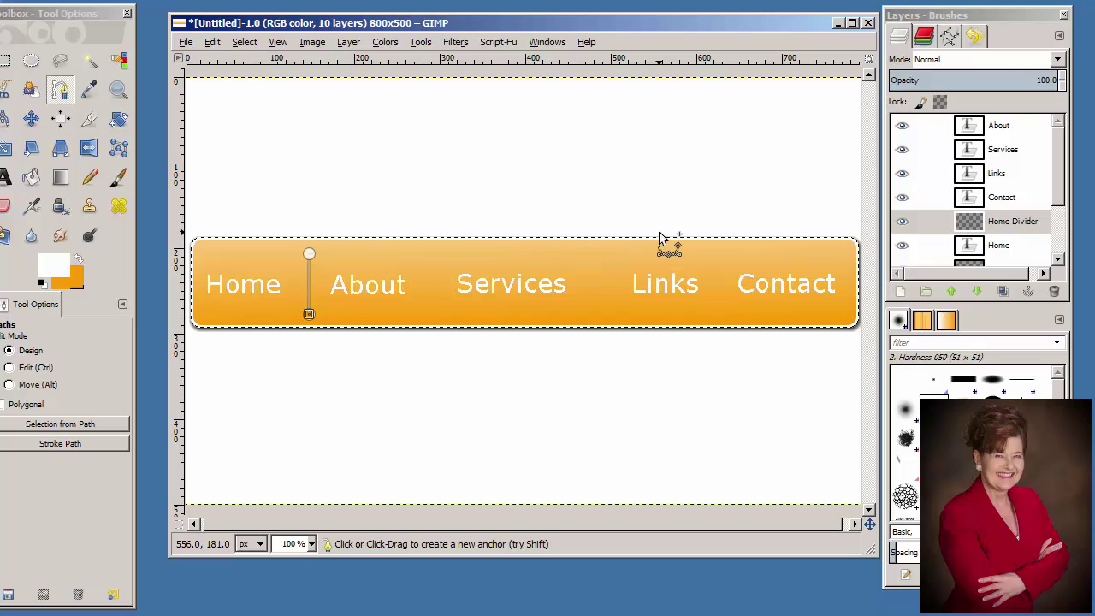
Close the divider path by joining it back to its upper anchor, and replace the current selection with the path
left_click(255, 39)
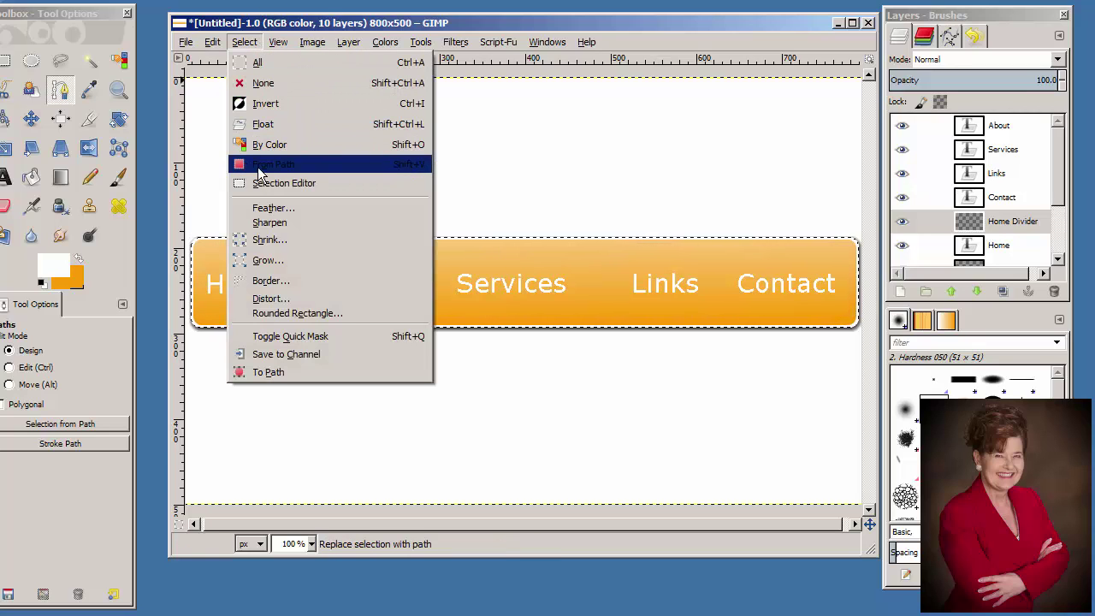
left_click(649, 34)
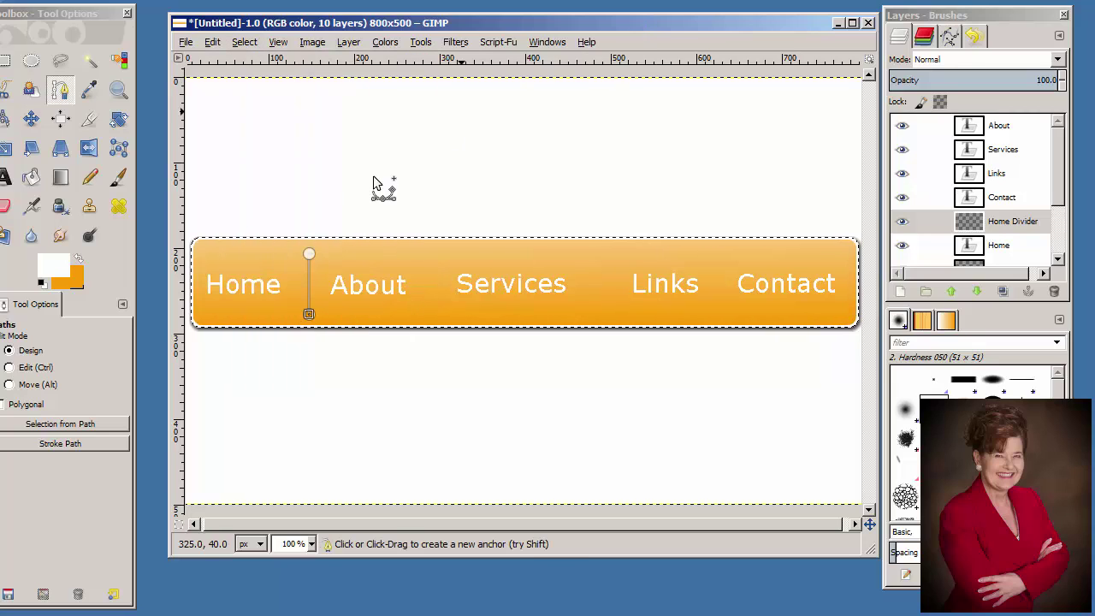
key("ctrl")
left_click(310, 256)
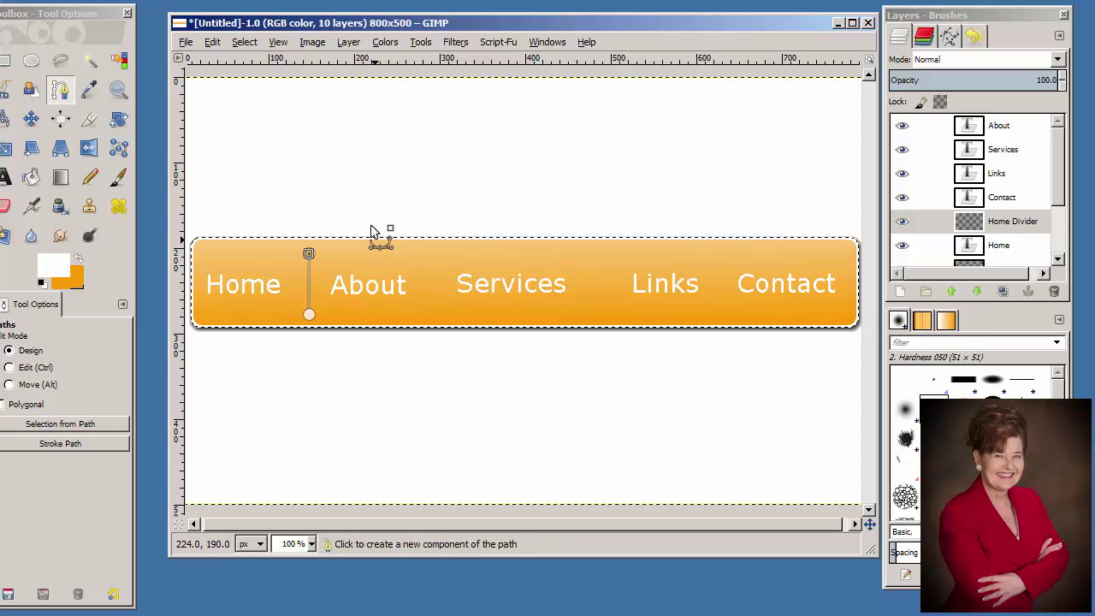
left_click(248, 45)
left_click(272, 166)
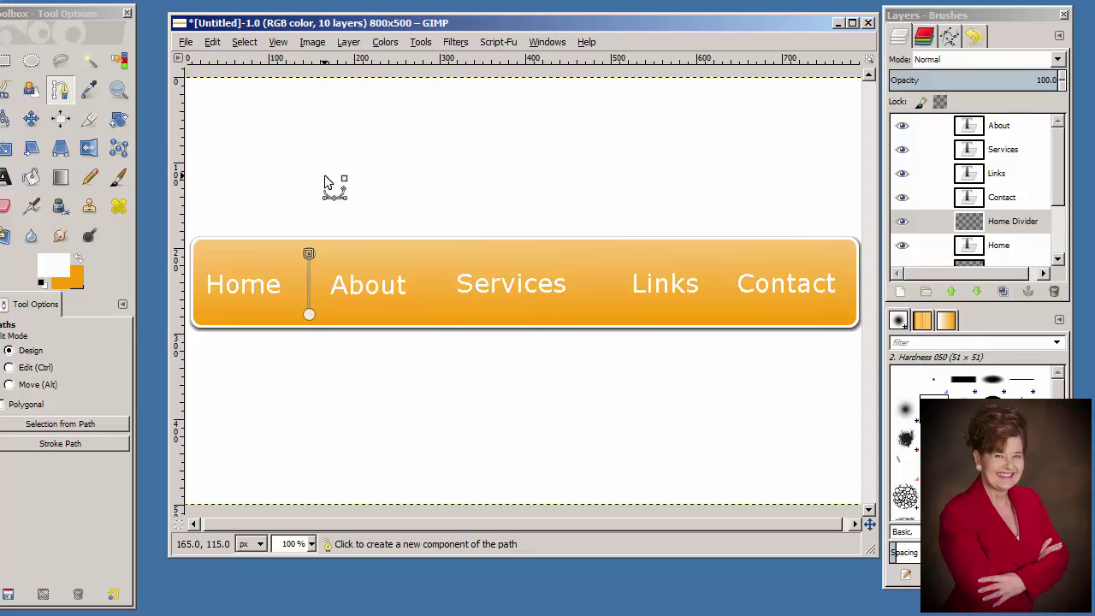
Stroke the divider path with a solid white antialiased line 3 px wide
left_click(213, 45)
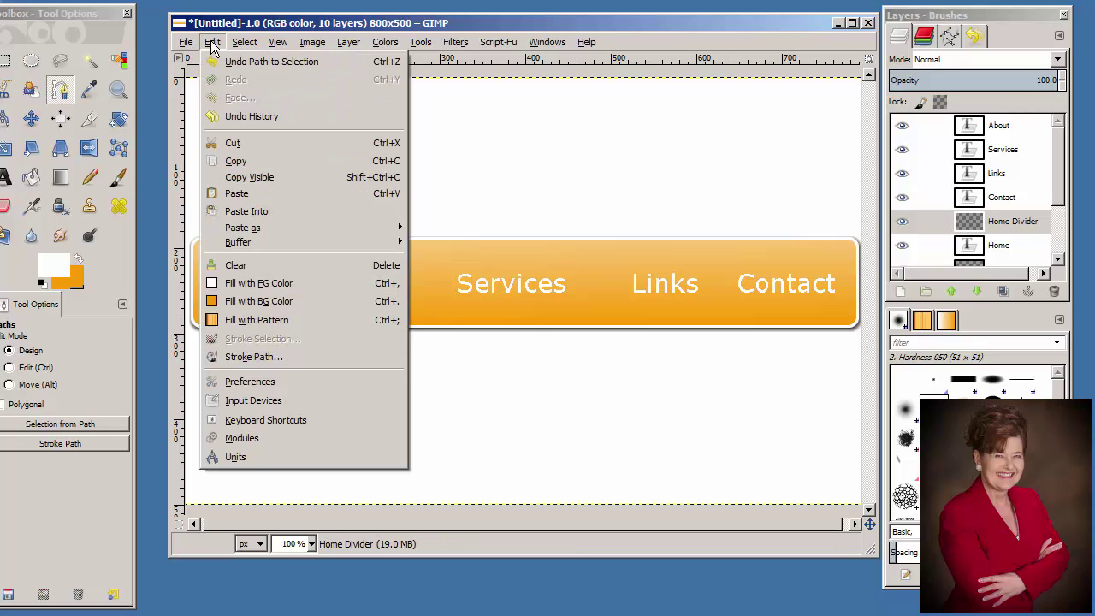
left_click(256, 357)
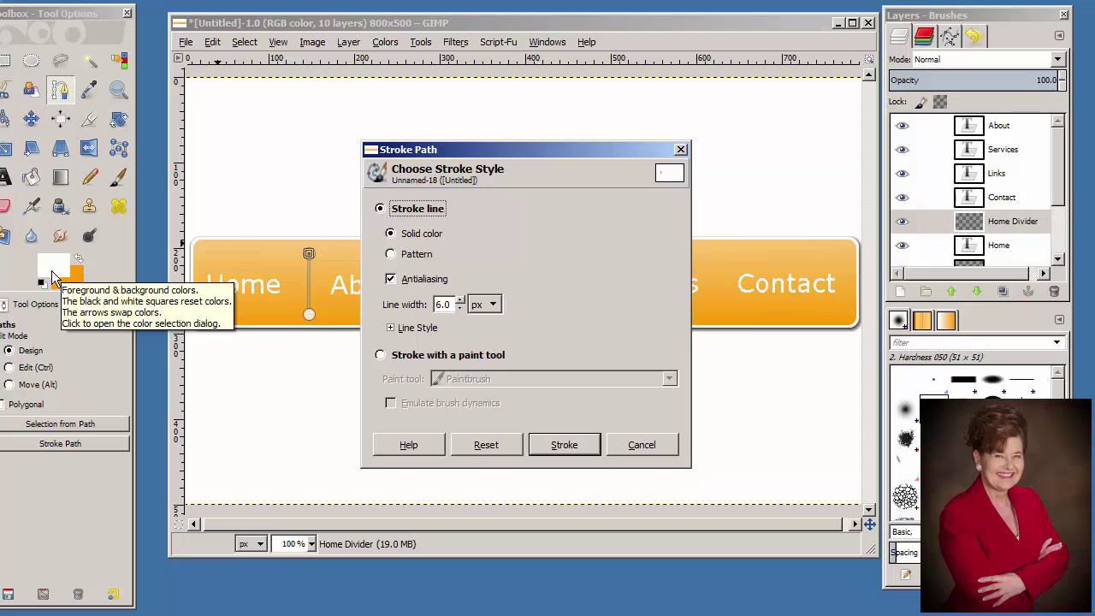
left_click(460, 308)
left_click(460, 308)
left_click(460, 308)
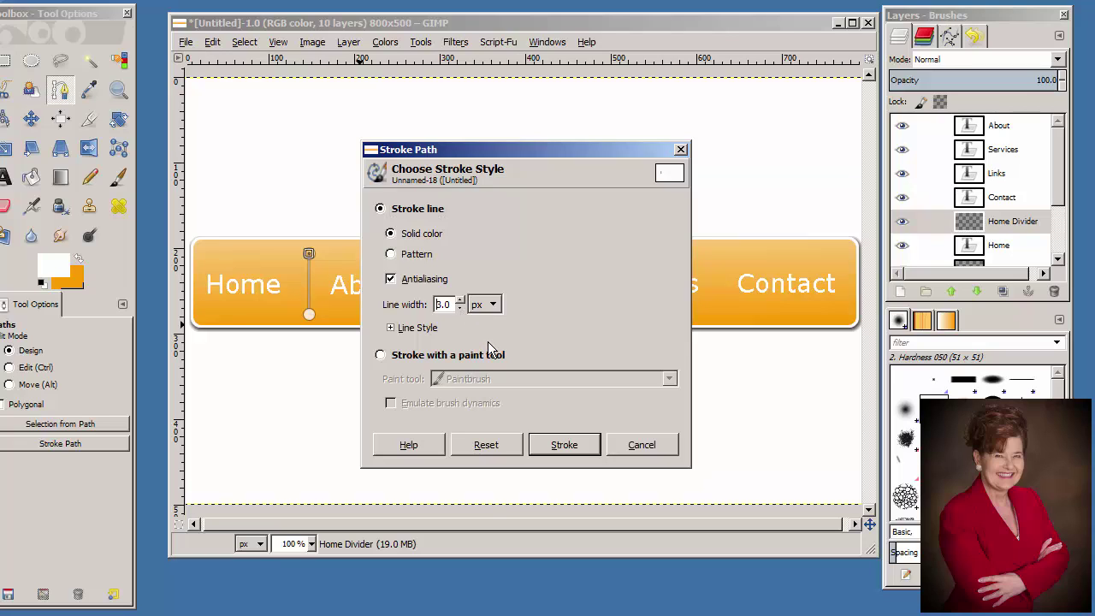
left_click(565, 446)
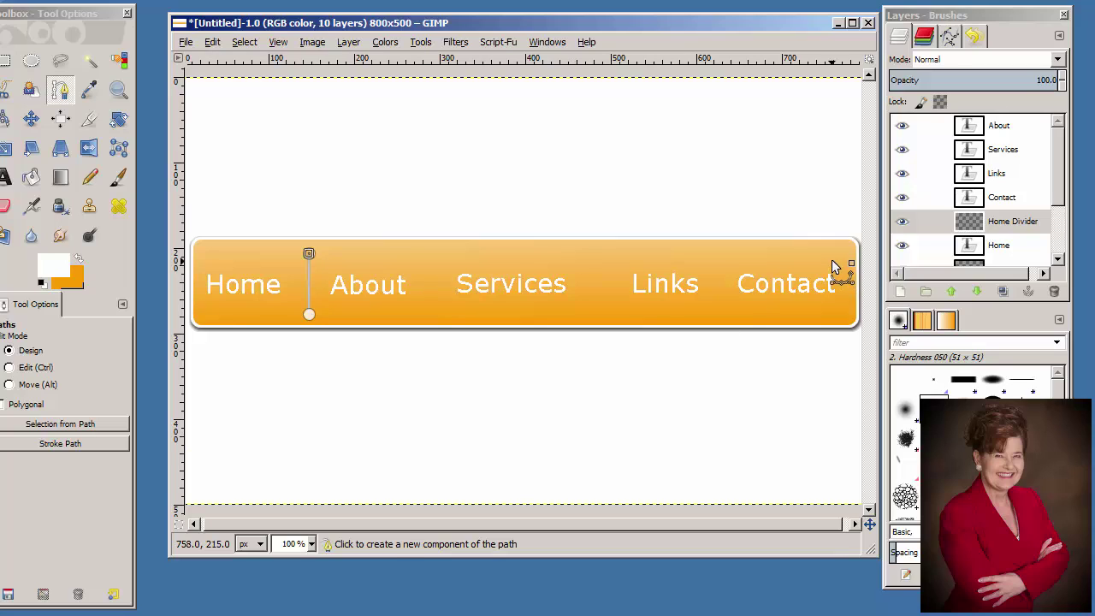
Set the Home Divider layer's opacity to 40
left_click(1007, 225)
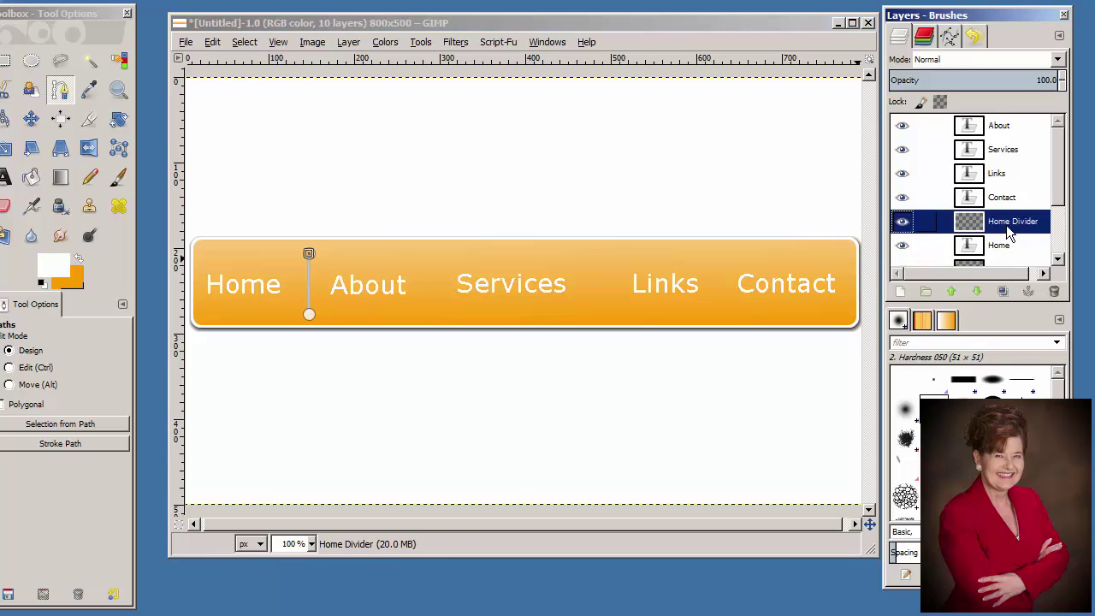
left_click(1062, 85)
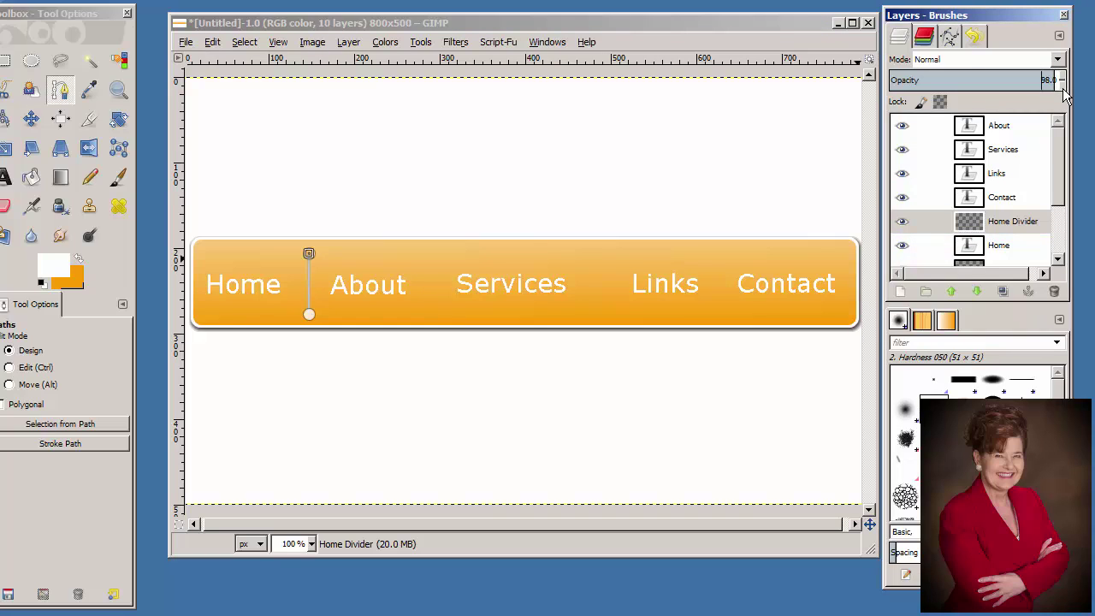
scroll(1064, 89, "down", 8)
scroll(1064, 91, "down", 1)
scroll(1065, 94, "down", 4)
scroll(1064, 94, "down", 8)
scroll(1065, 94, "down", 20)
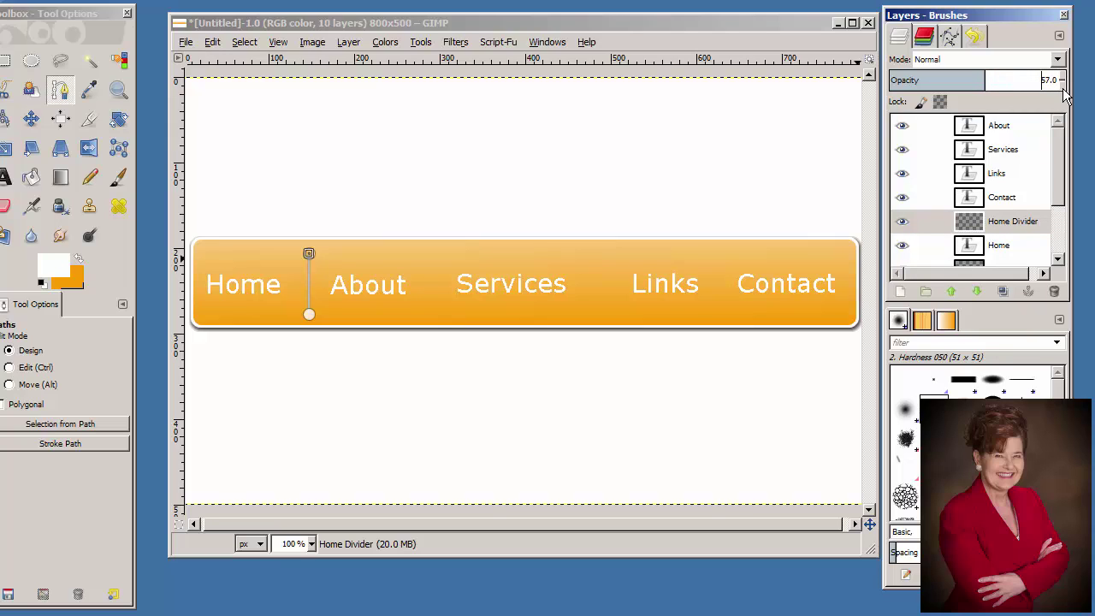
scroll(1065, 94, "down", 7)
scroll(1065, 94, "down", 5)
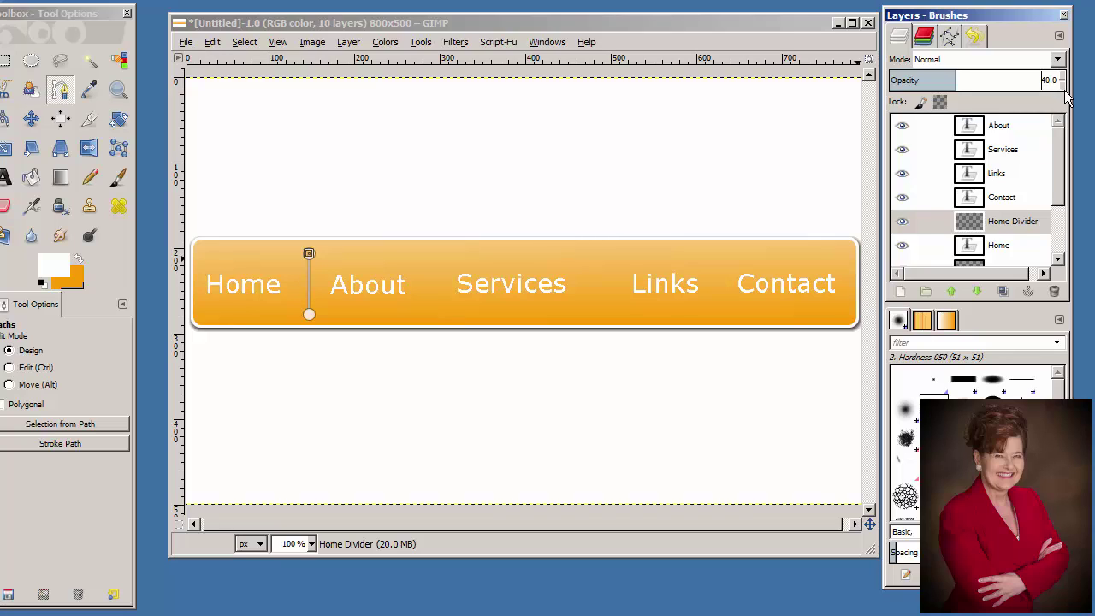
Duplicate the Home Divider layer three times
left_click(1019, 228)
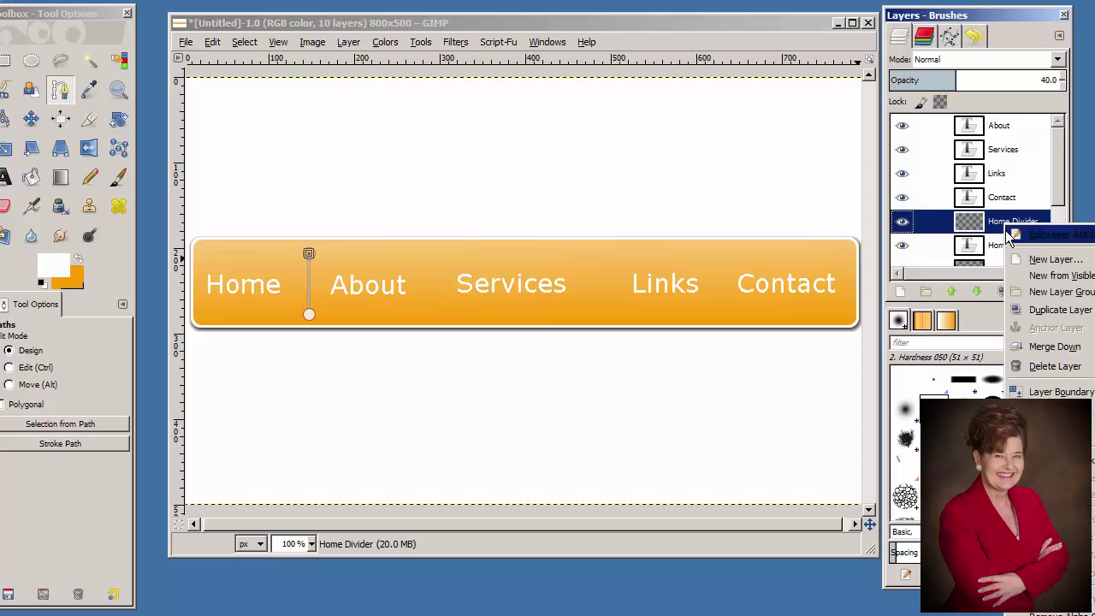
left_click(1019, 310)
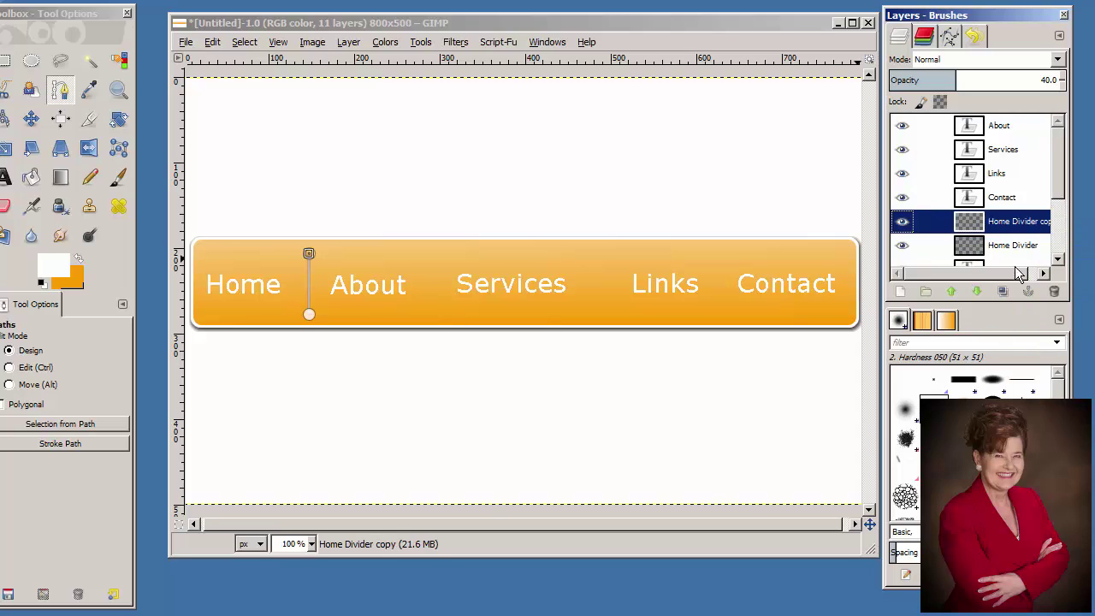
left_click(1013, 247)
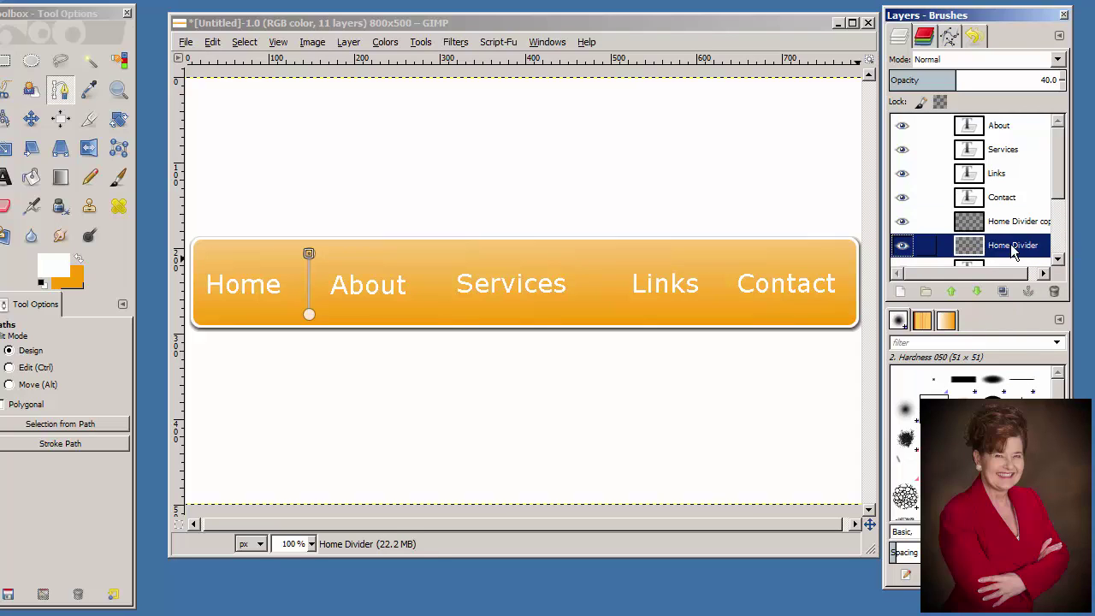
right_click(1013, 248)
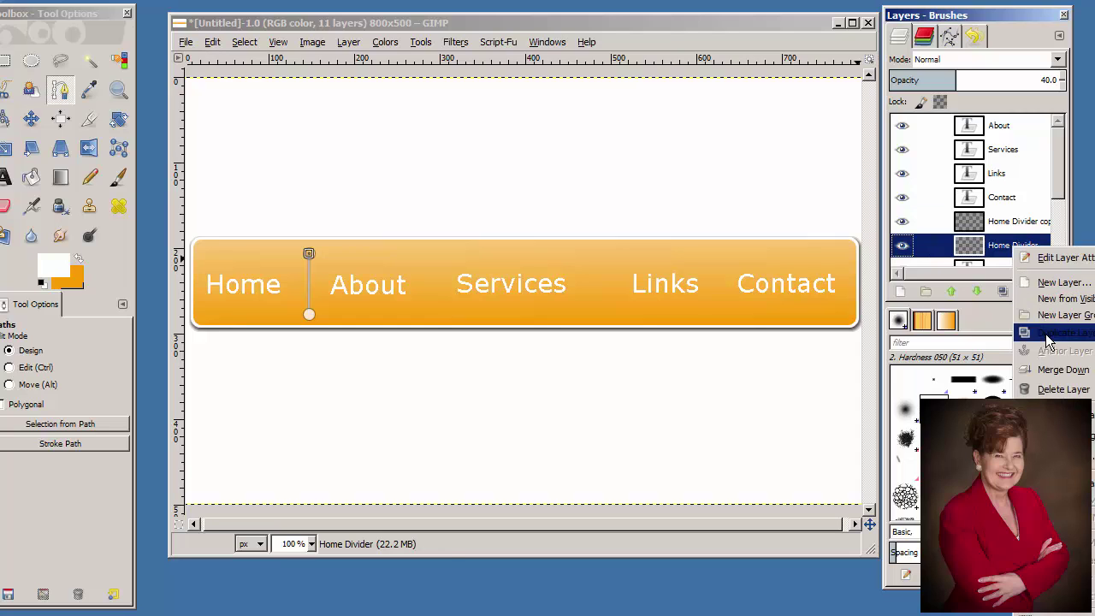
left_click(1049, 341)
left_click_drag(1062, 200, 1061, 222)
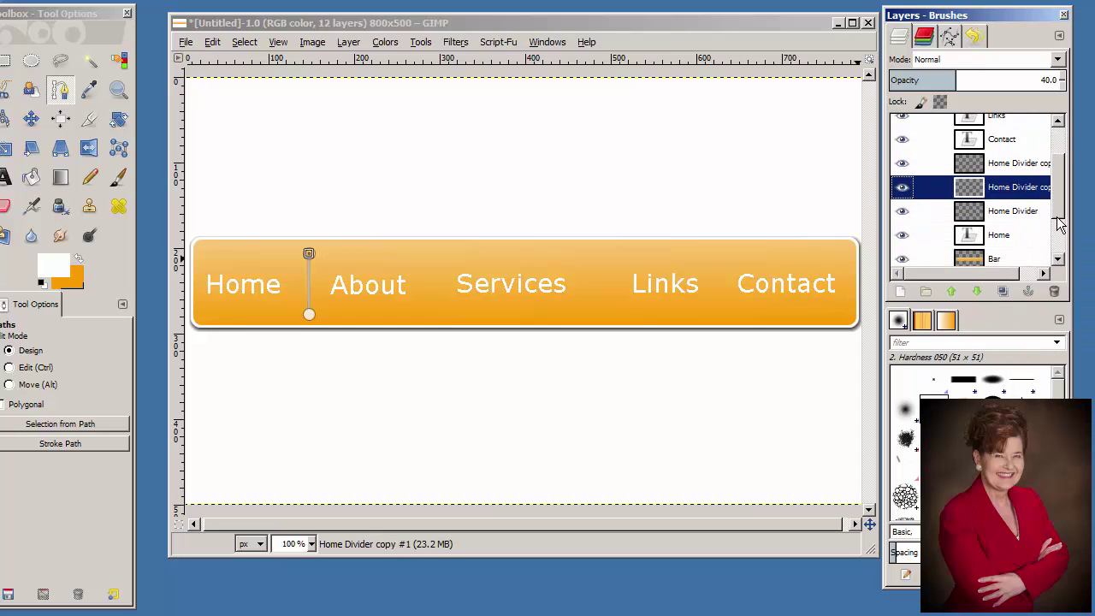
left_click(1014, 216)
right_click(1013, 216)
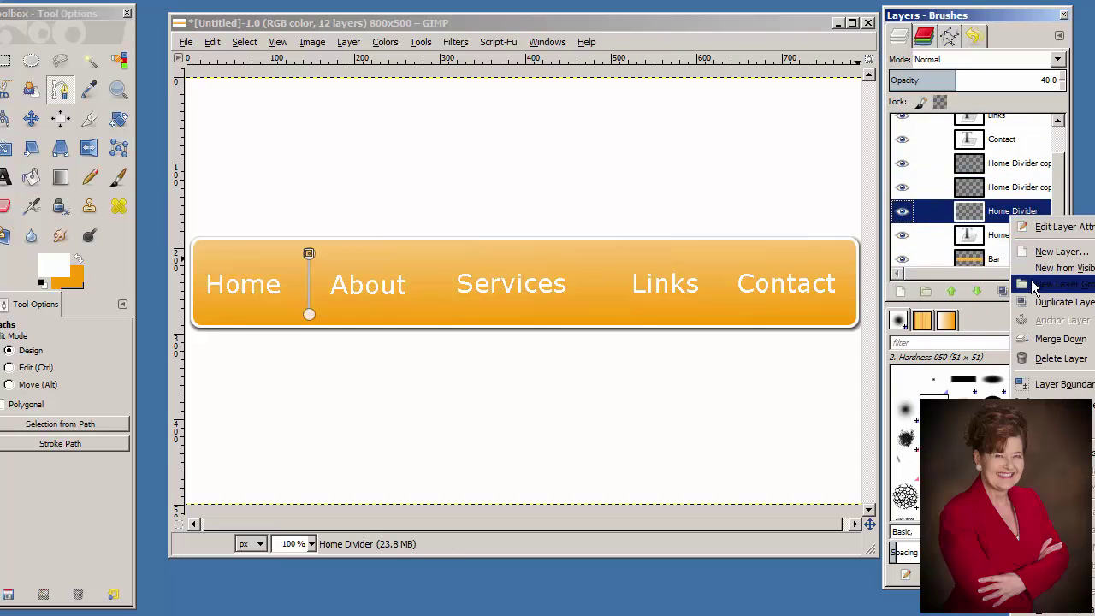
left_click(1038, 303)
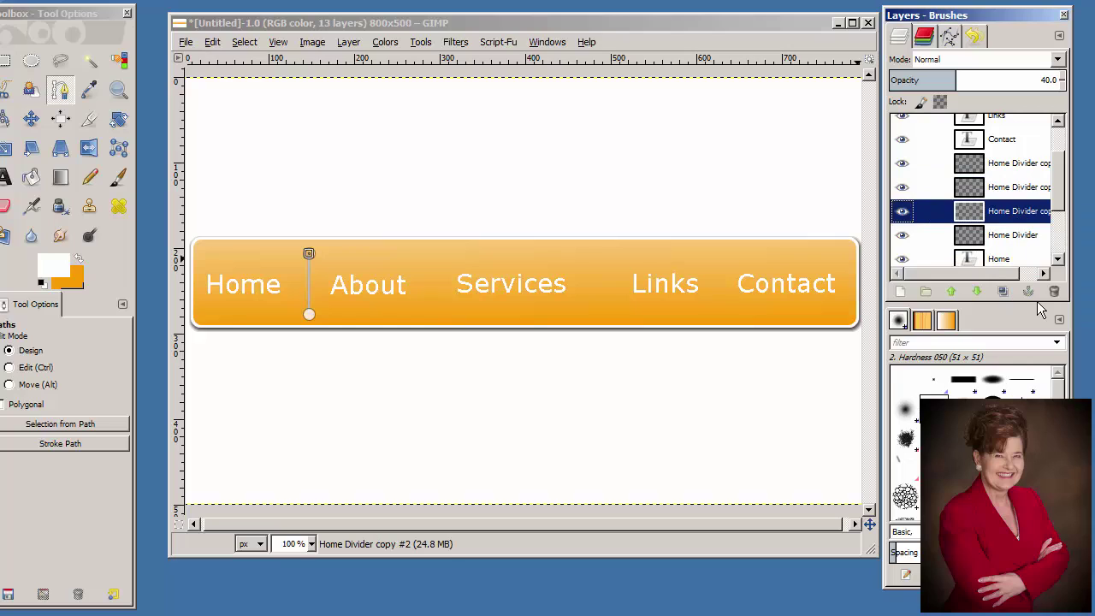
Switch to the Move tool and create a selection from the original Home Divider layer's alpha
left_click(1011, 238)
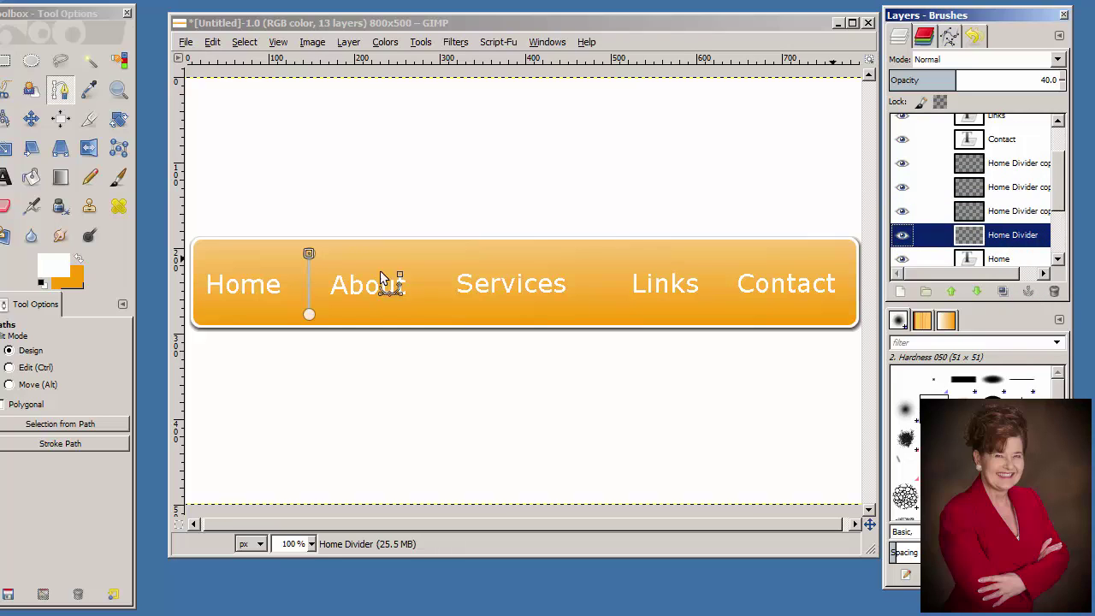
left_click(1013, 214)
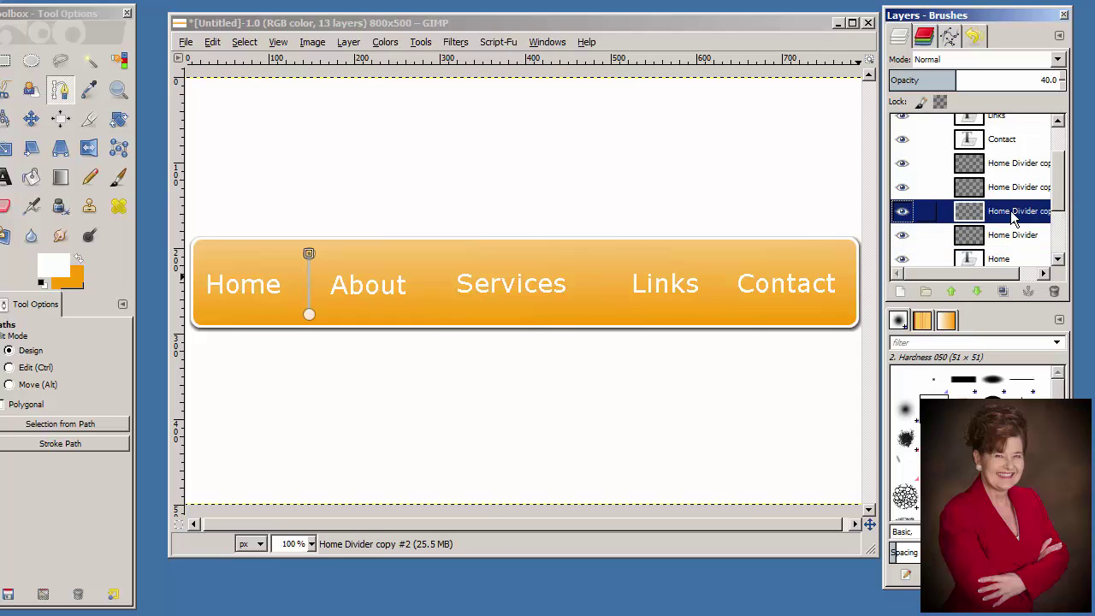
left_click(34, 119)
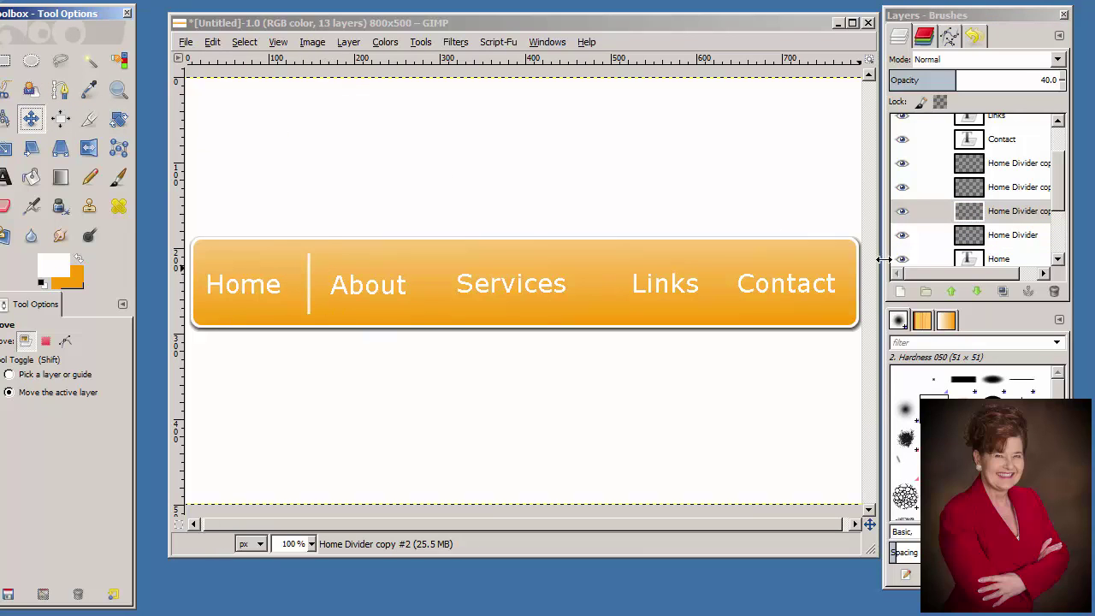
left_click(1003, 218)
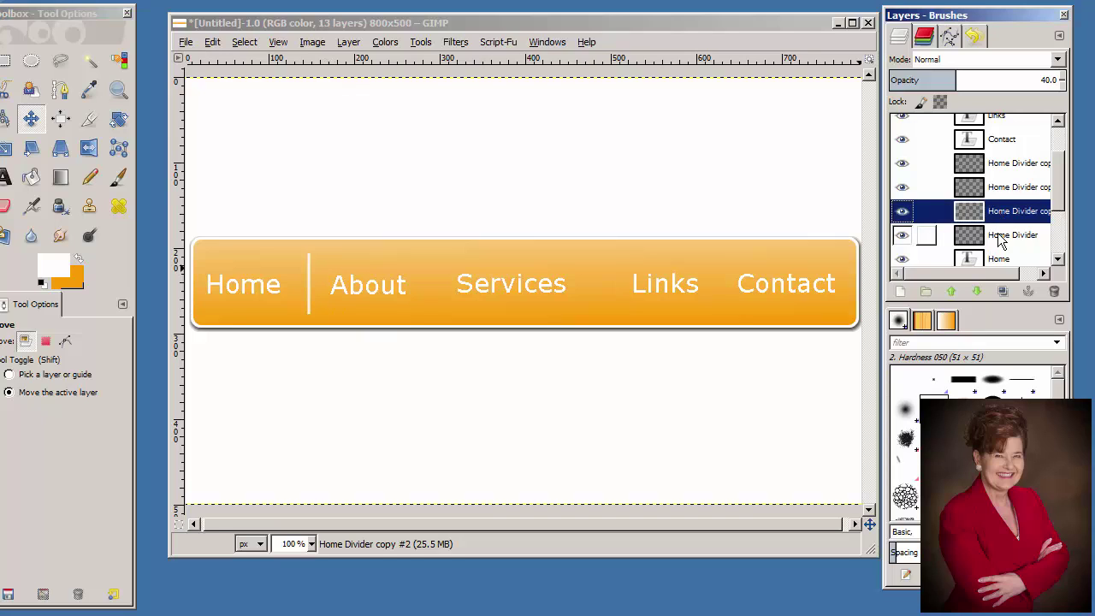
left_click(1001, 240)
right_click(1001, 240)
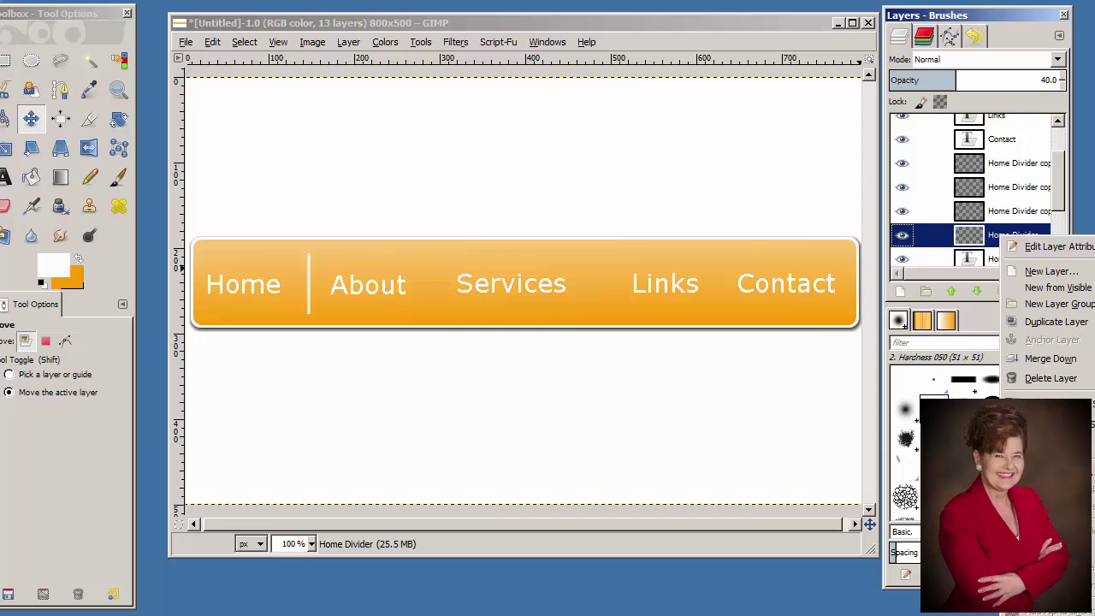
key("Escape")
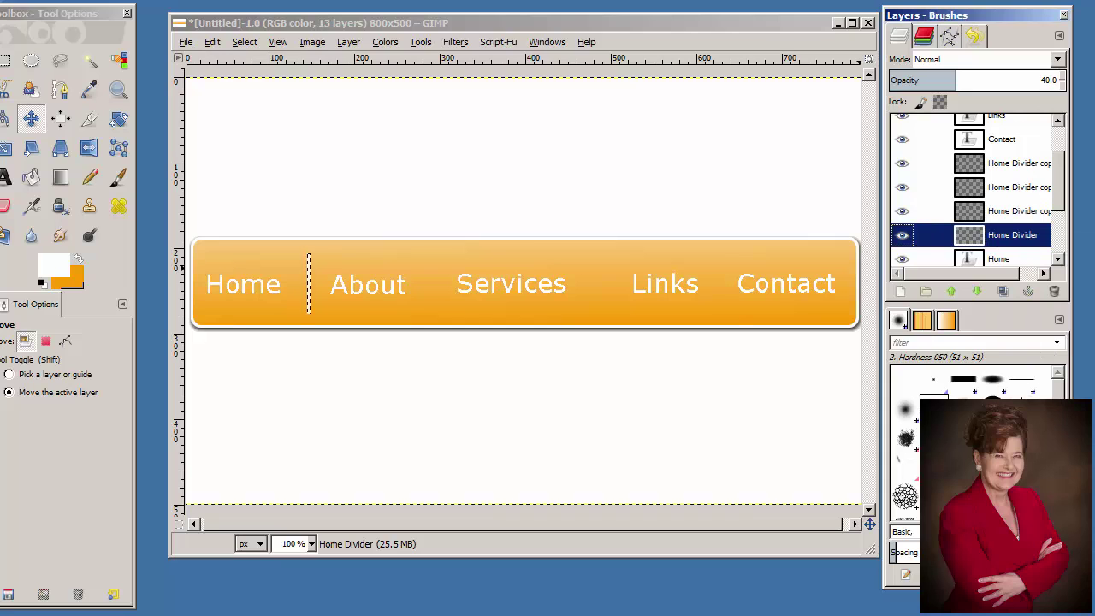
Move the lowest Home Divider copy to the gap between About and Services
left_click(1003, 219)
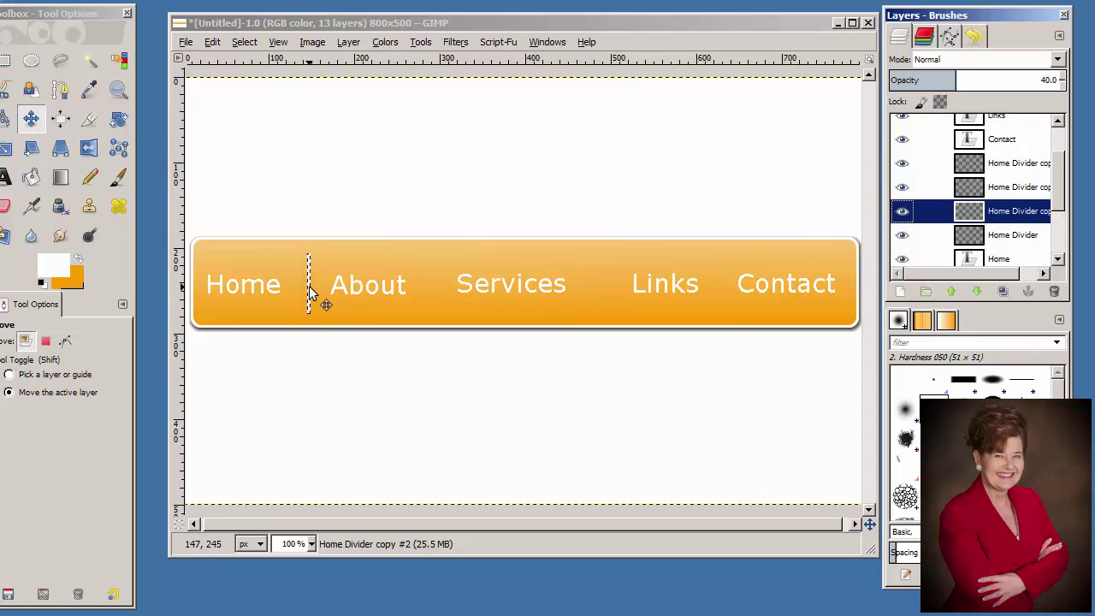
left_click_drag(311, 291, 433, 287)
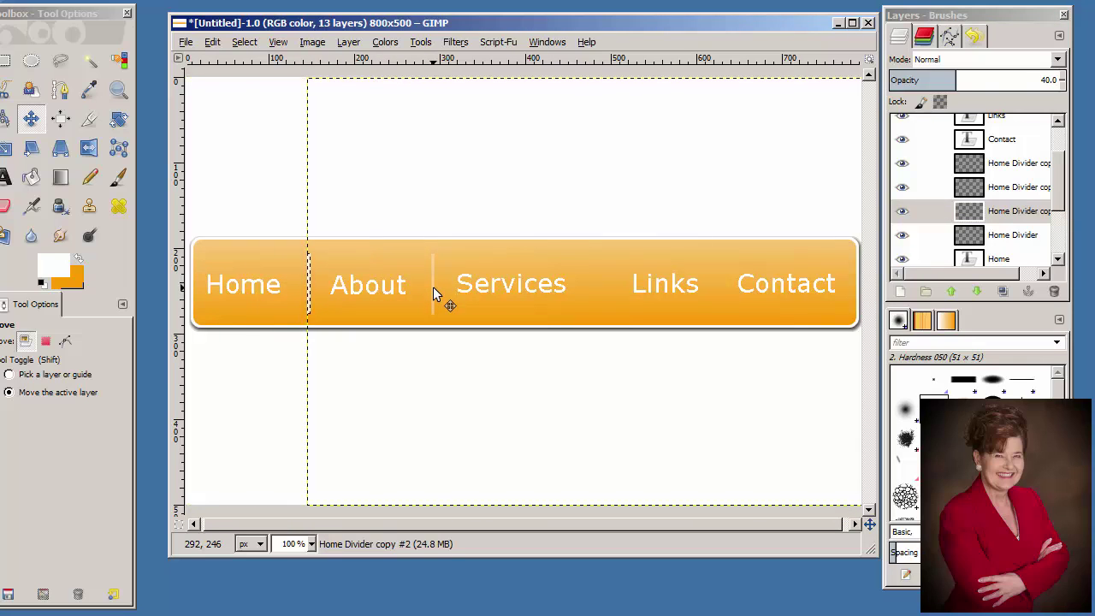
Try to rename the layer of the divider between About and Services as About Divider
double_click(1013, 217)
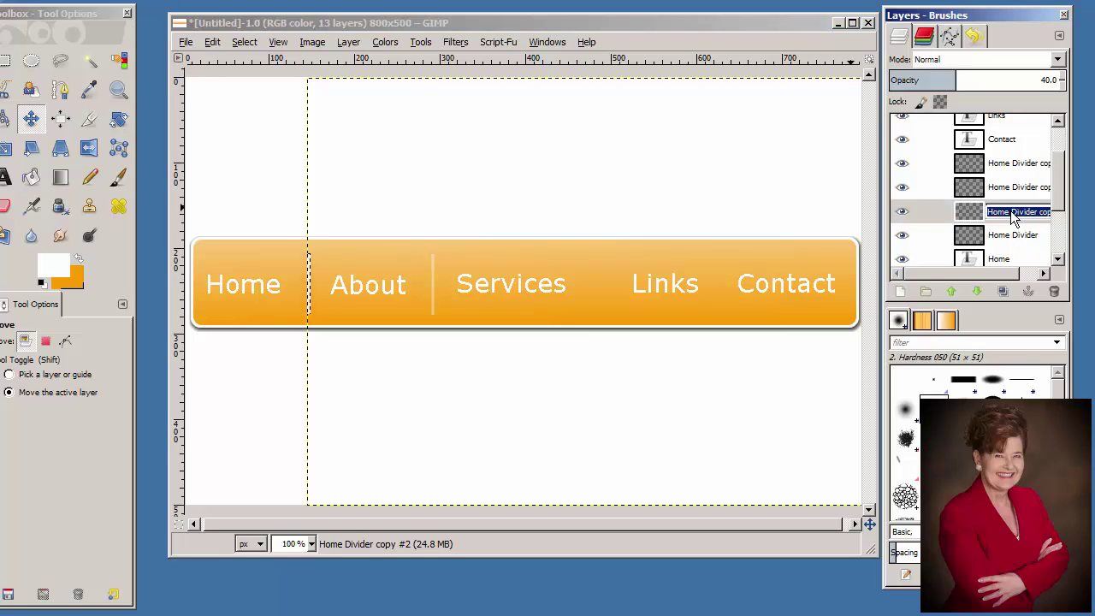
type("Abo")
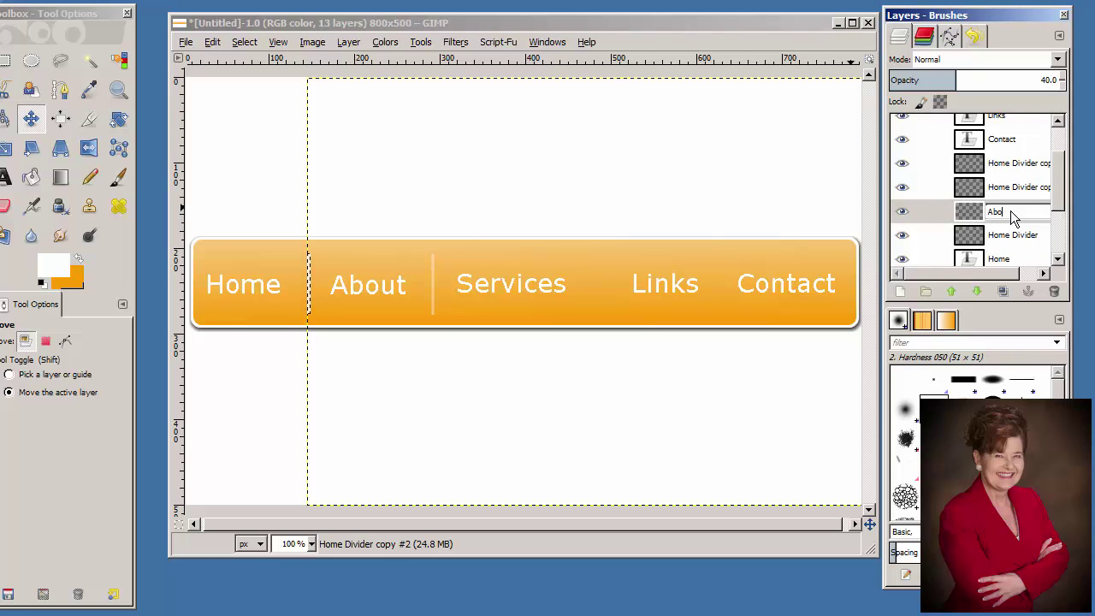
type("ut Divider")
key("Return")
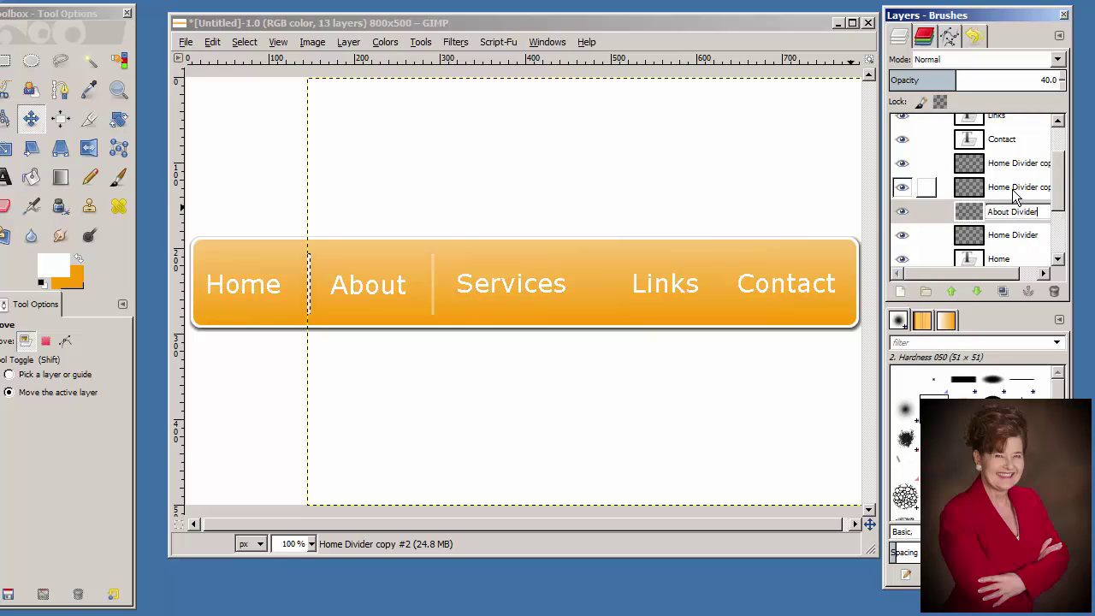
Move the middle Home Divider copy to the gap between Services and Links
left_click(1016, 196)
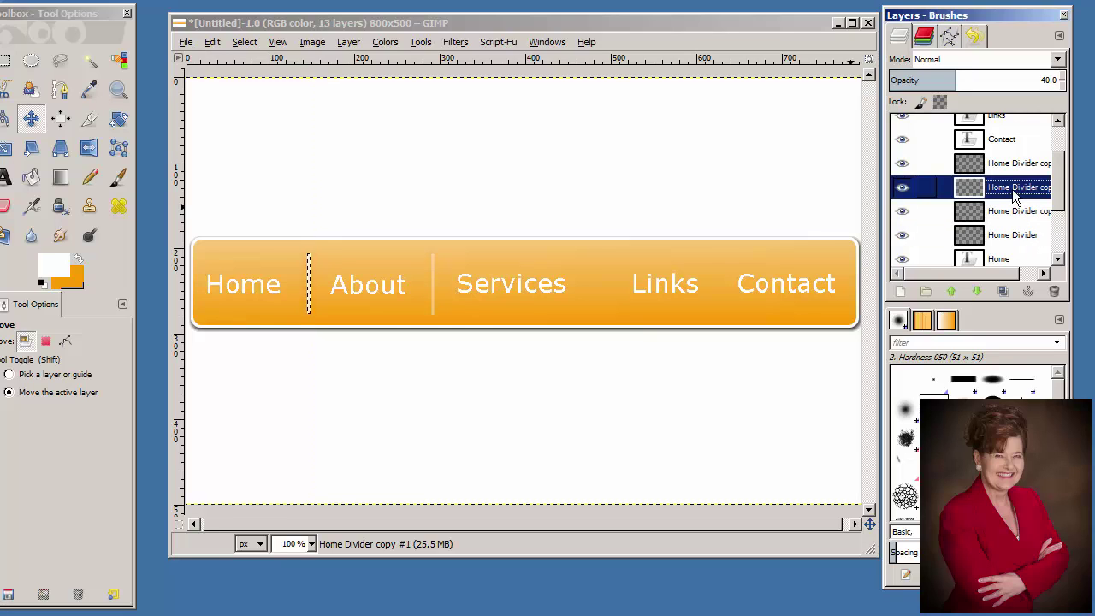
left_click_drag(312, 294, 599, 287)
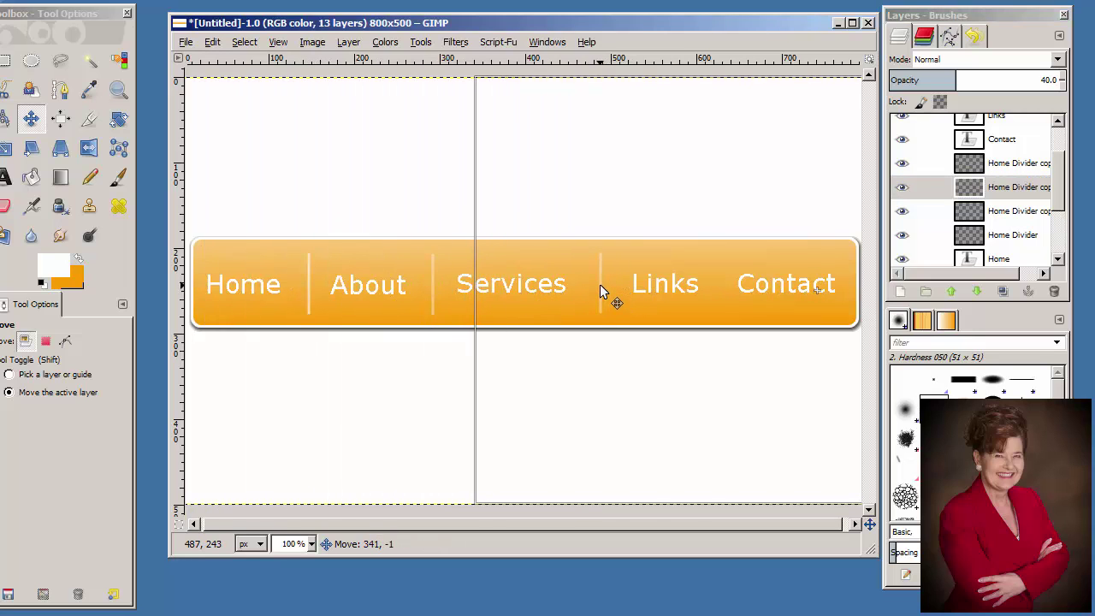
left_click_drag(600, 284, 599, 284)
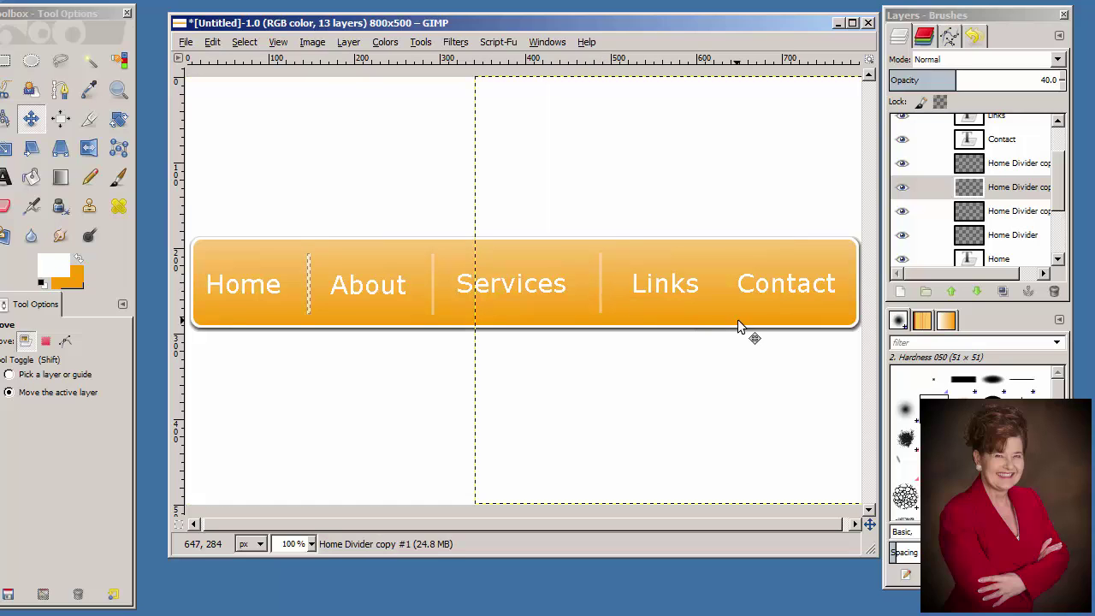
Try to rename the layer of the divider between Services and Links as Services Divider
double_click(1021, 196)
type("Se")
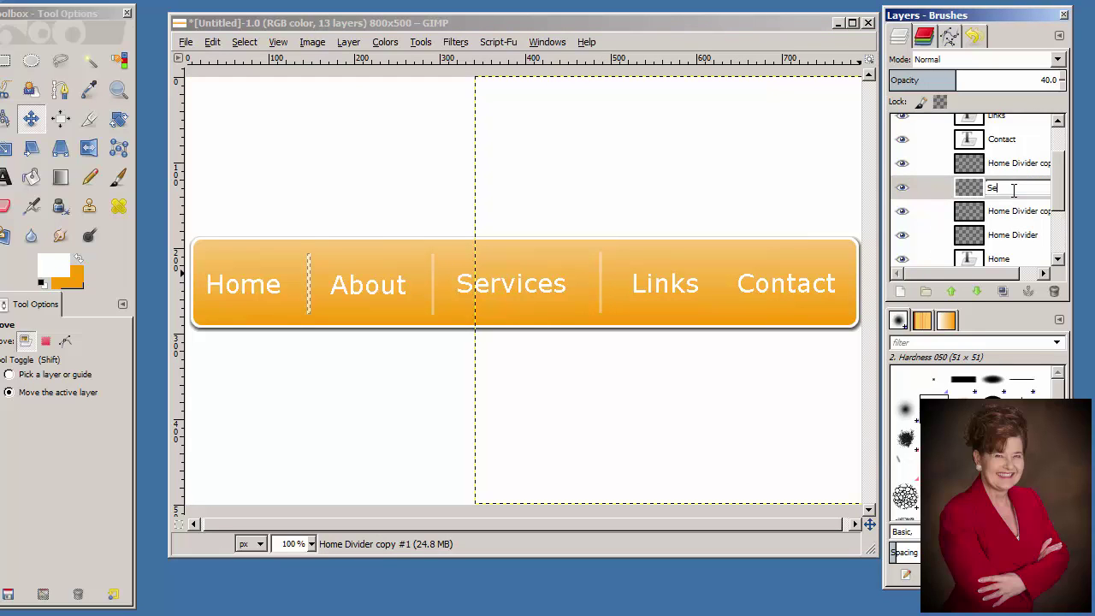
type("rvices Divider")
key("Return")
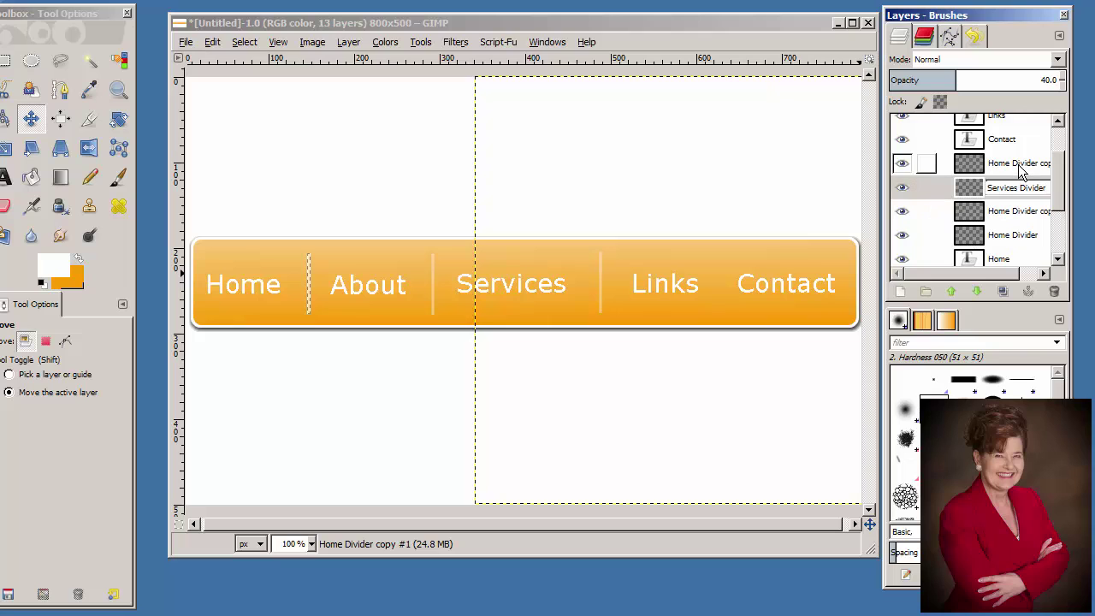
Move the uppermost Home Divider copy to the gap between Links and Contact
left_click(1021, 168)
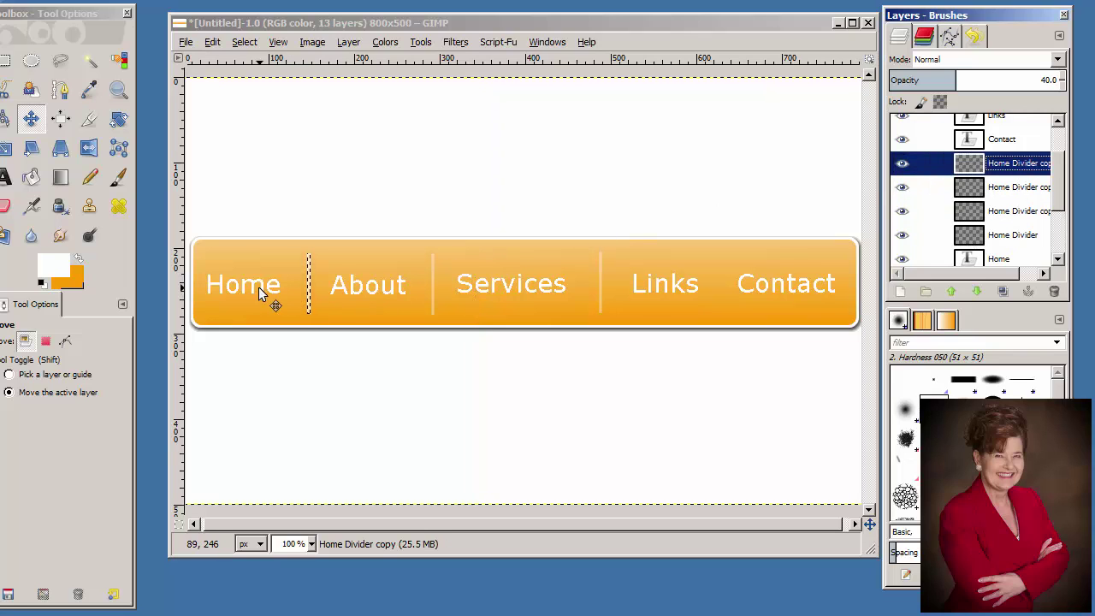
left_click_drag(309, 296, 724, 291)
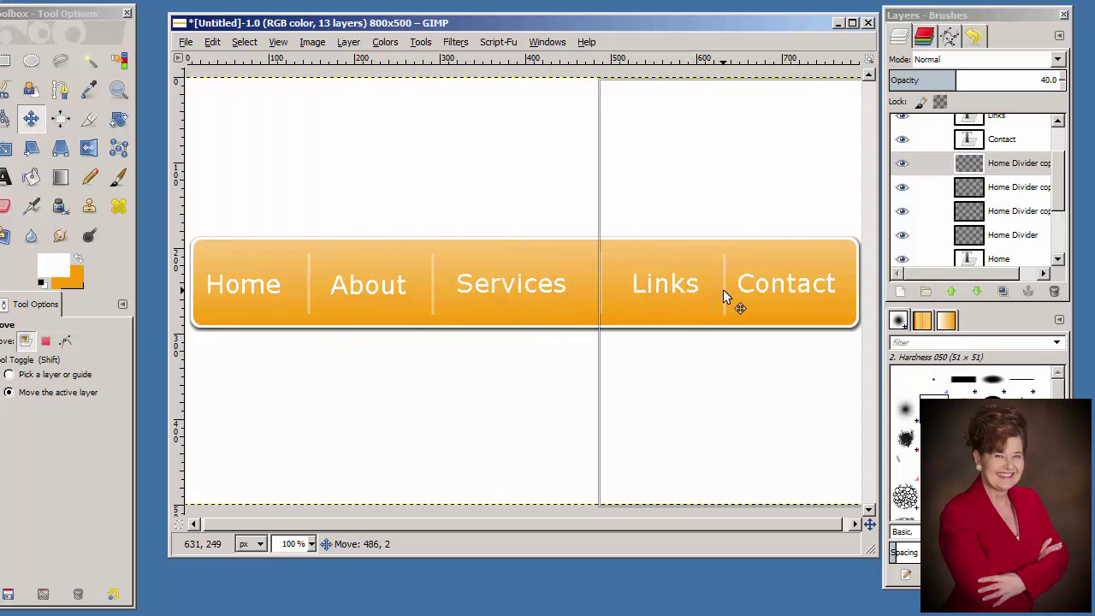
left_click_drag(724, 289, 724, 290)
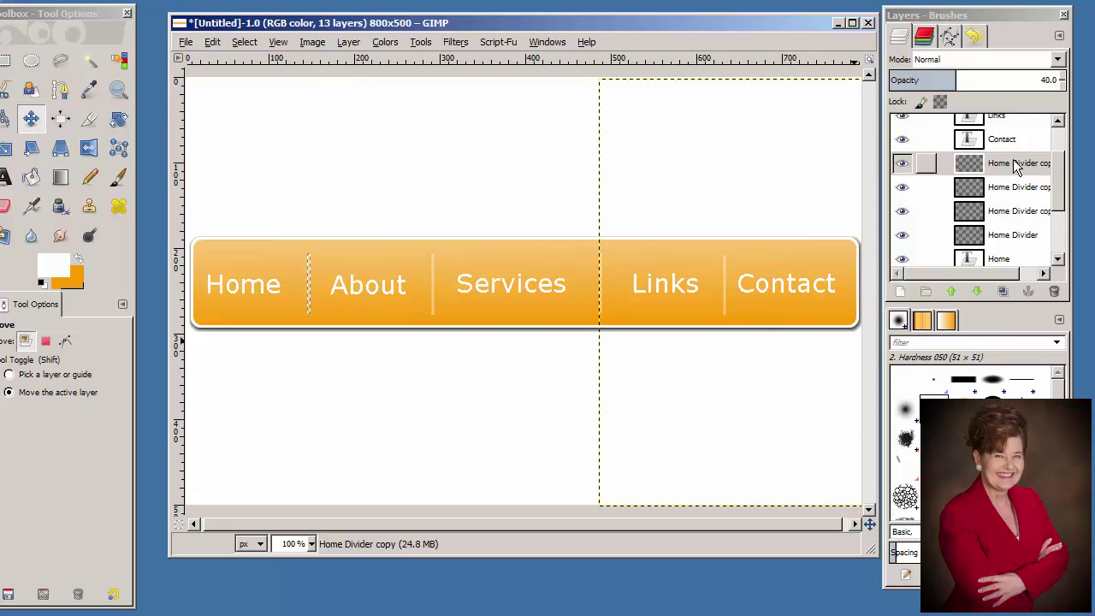
Try again to name the lowest Home Divider copy About Divider
double_click(1021, 211)
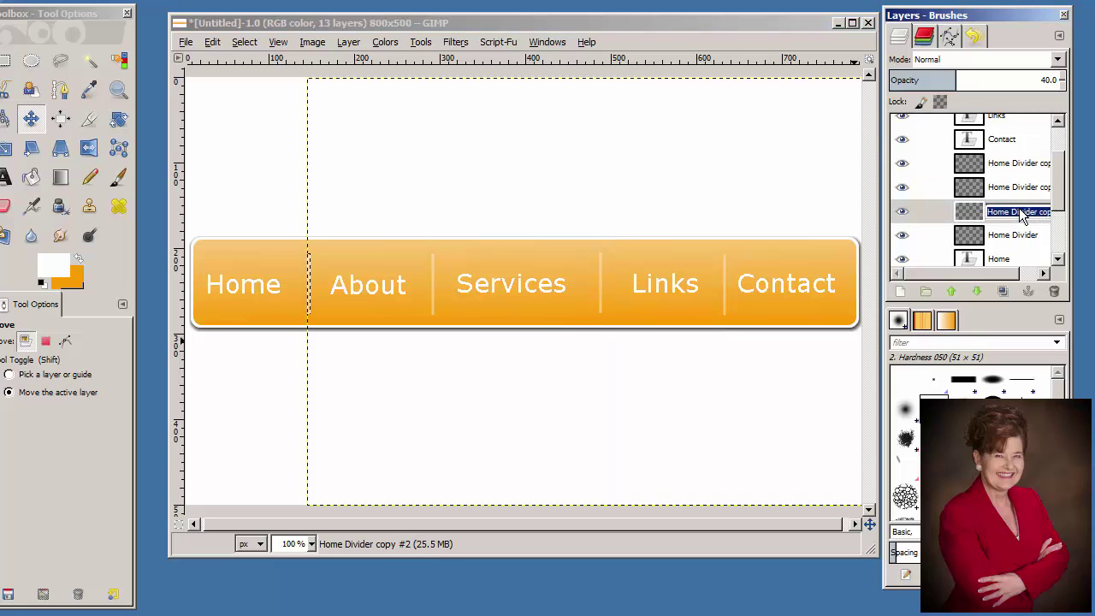
type("About")
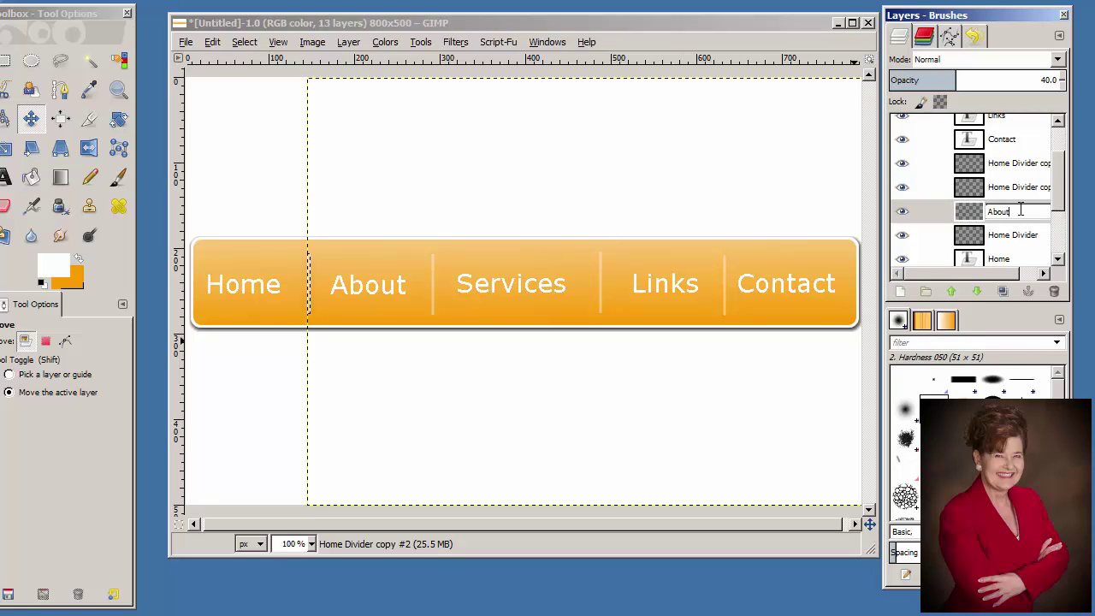
type(" Divider")
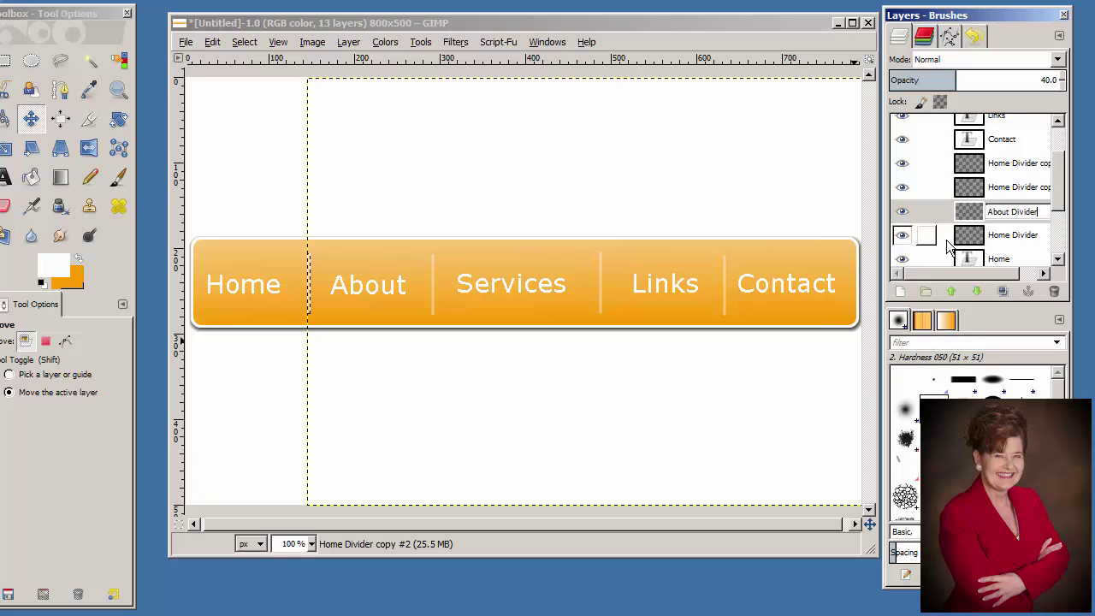
Rename the layer of the divider between Services and Links as Services Divider
double_click(1018, 188)
type("S")
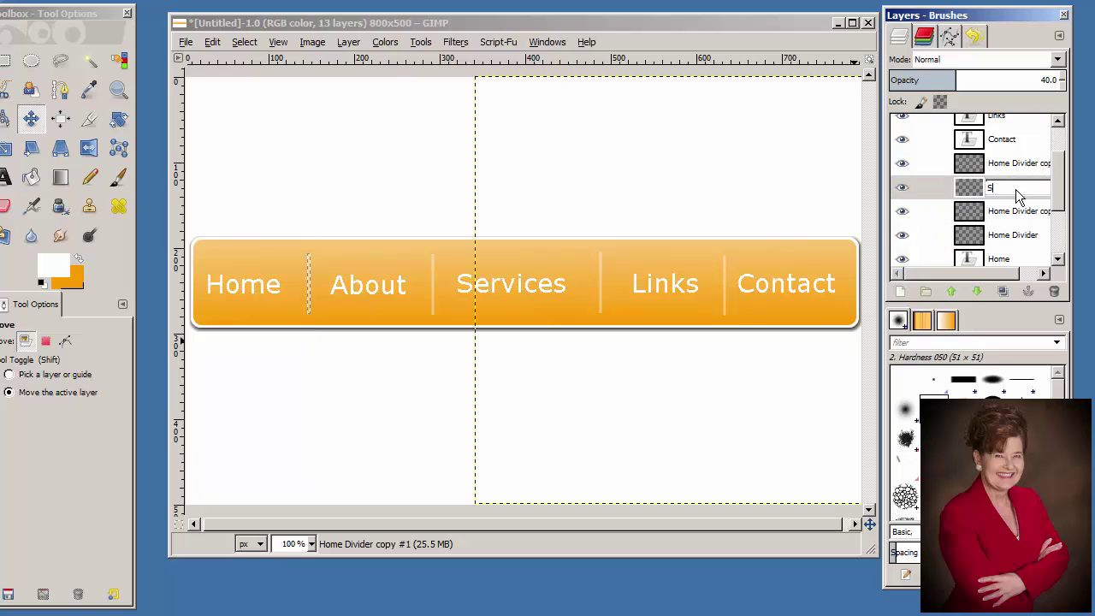
type("ervices Divider")
key("Return")
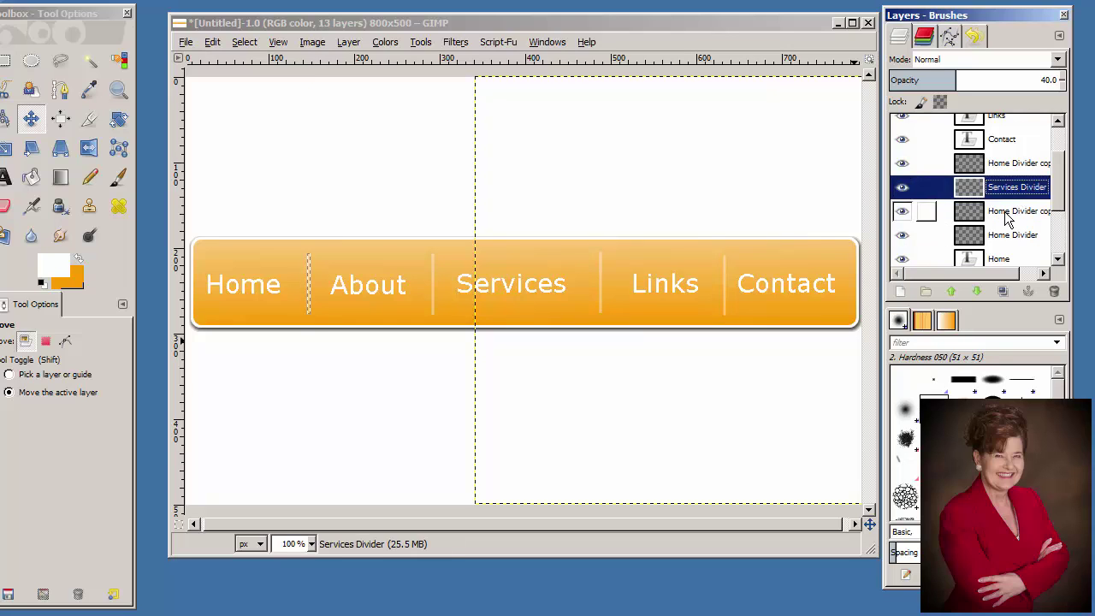
Rename the layer of the divider between About and Services as About Divider
double_click(1005, 211)
type("About Divider")
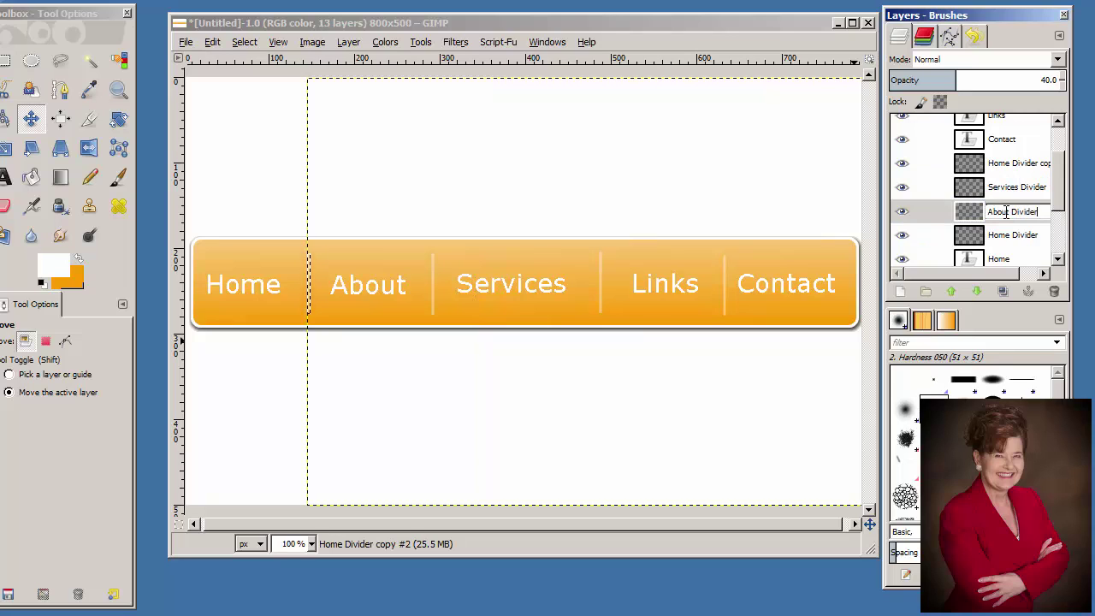
key("Return")
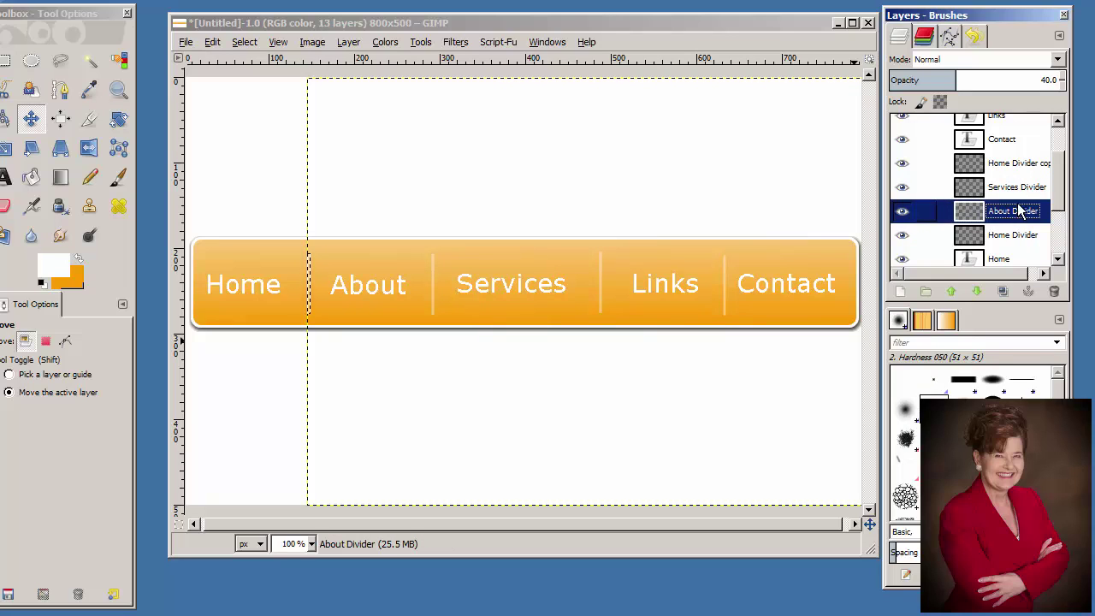
Rename the layer of the divider between Links and Contact as Links Divider
left_click(1013, 168)
double_click(1013, 168)
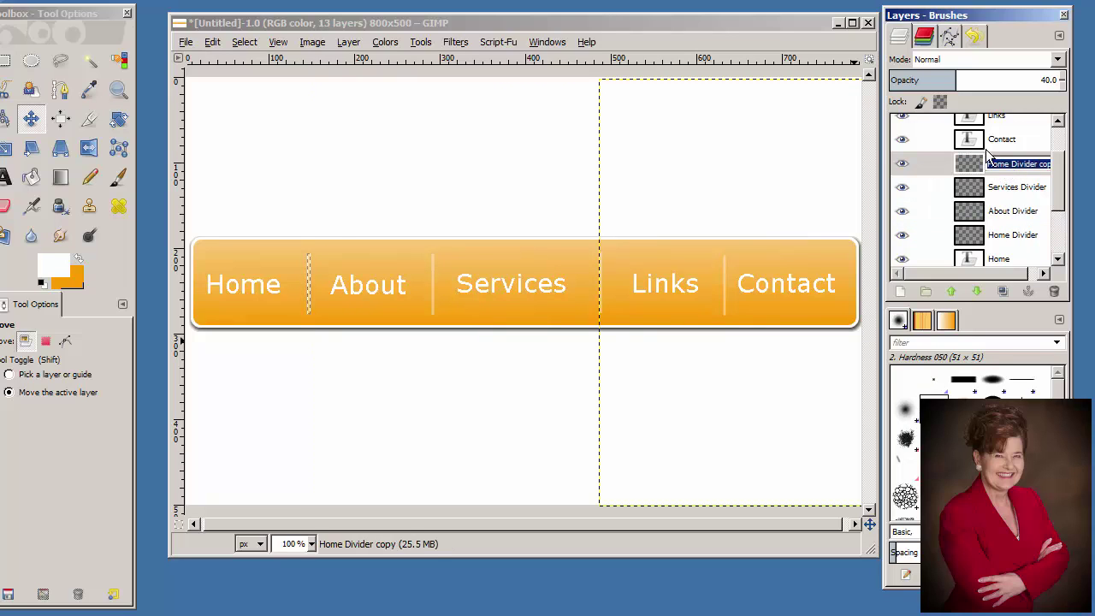
type("Links ")
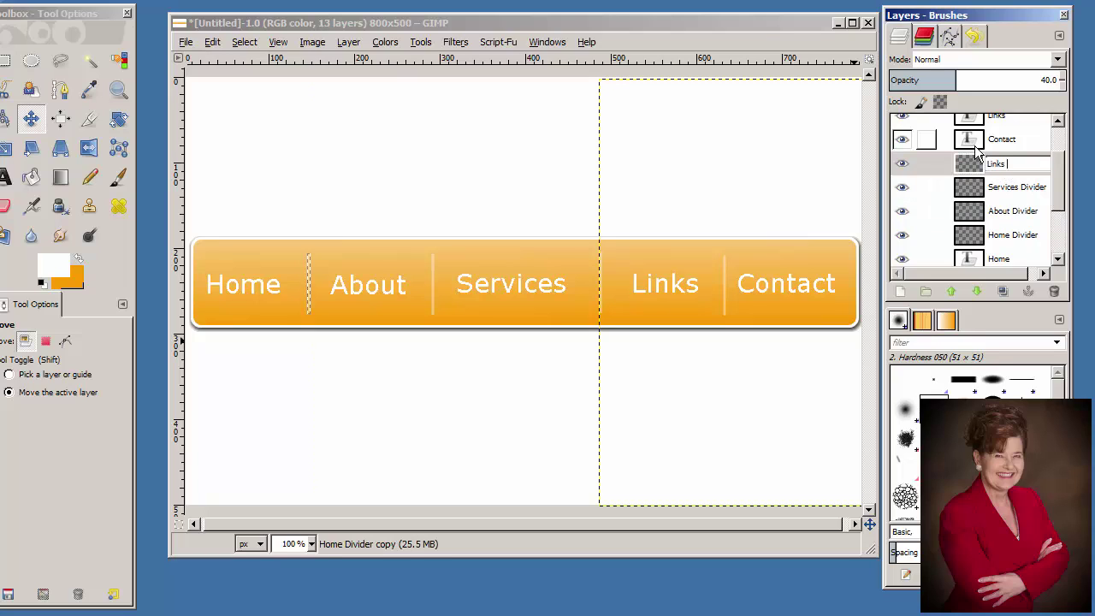
type("Divider")
key("Return")
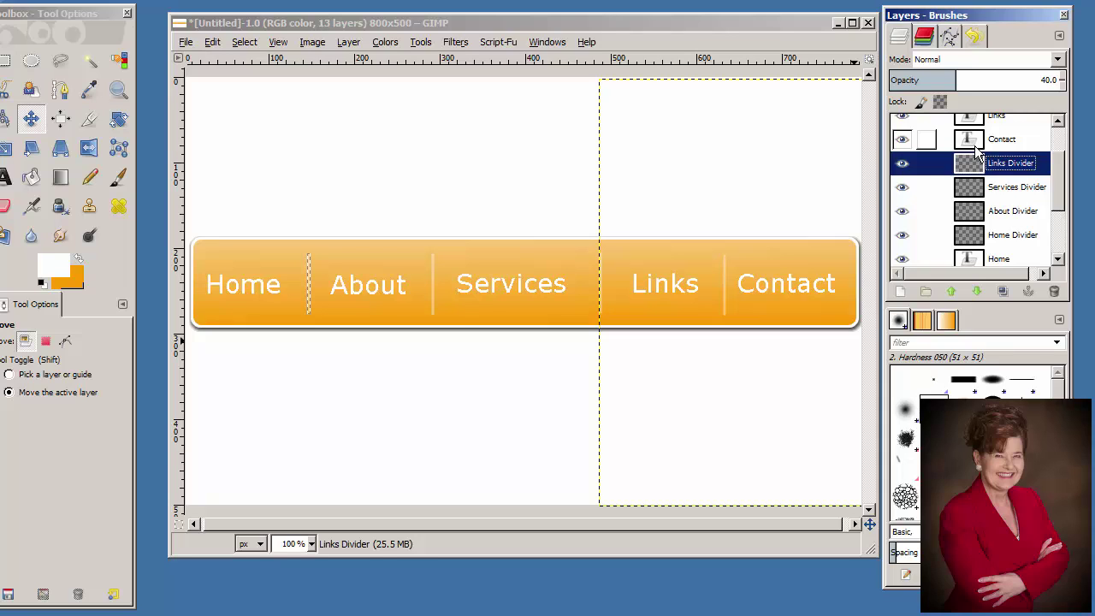
Make Background the active layer and clear the selection around the first divider
scroll(1058, 221, "down", 2)
scroll(1059, 220, "down", 3)
scroll(1062, 216, "up", 4)
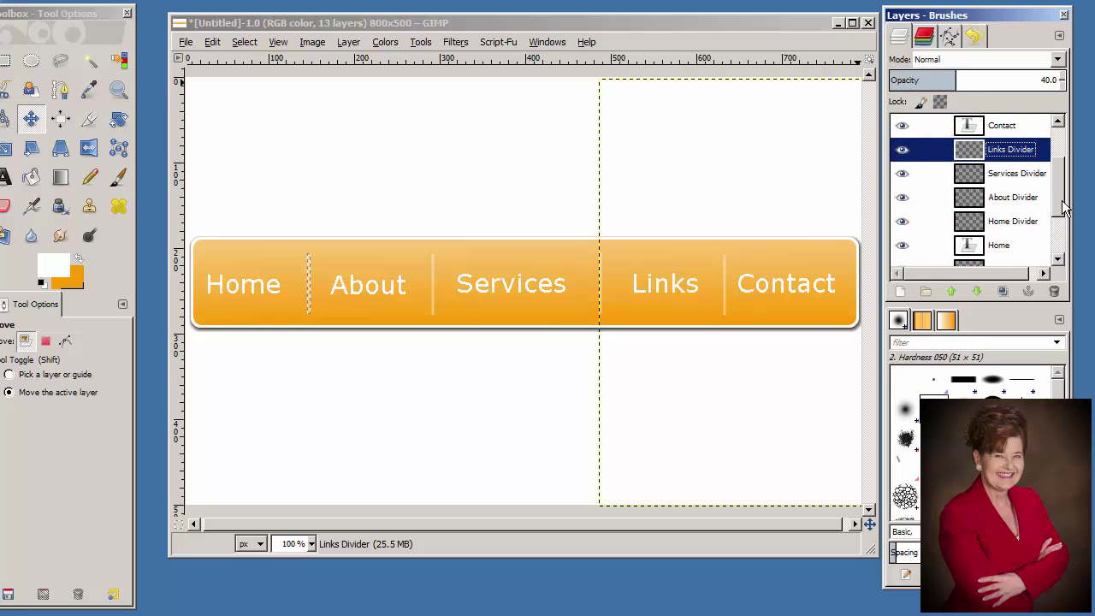
scroll(1063, 209, "up", 3)
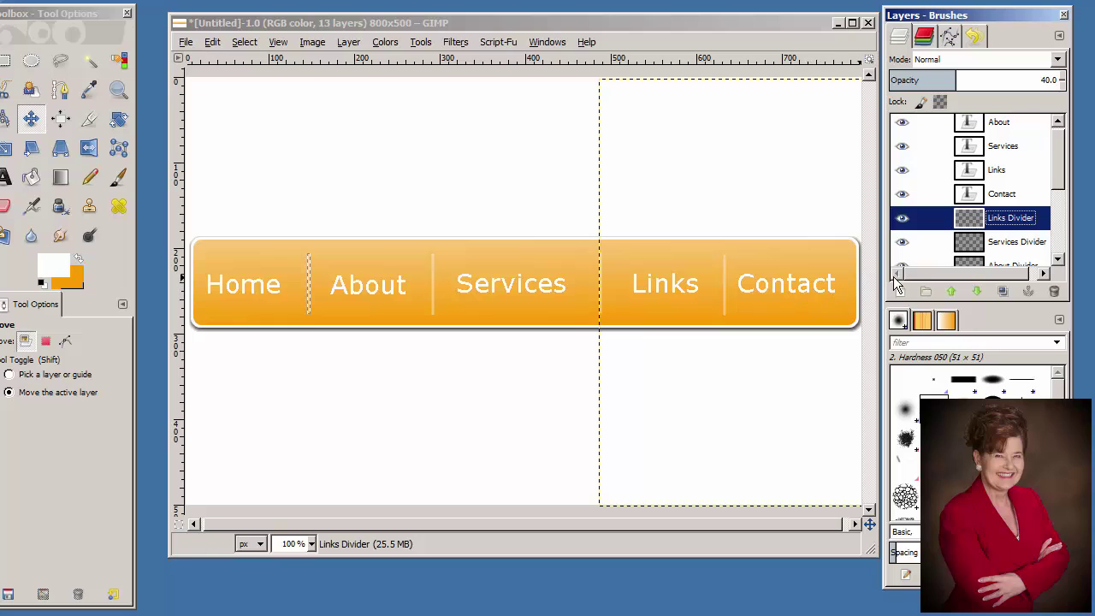
scroll(1010, 214, "down", 5)
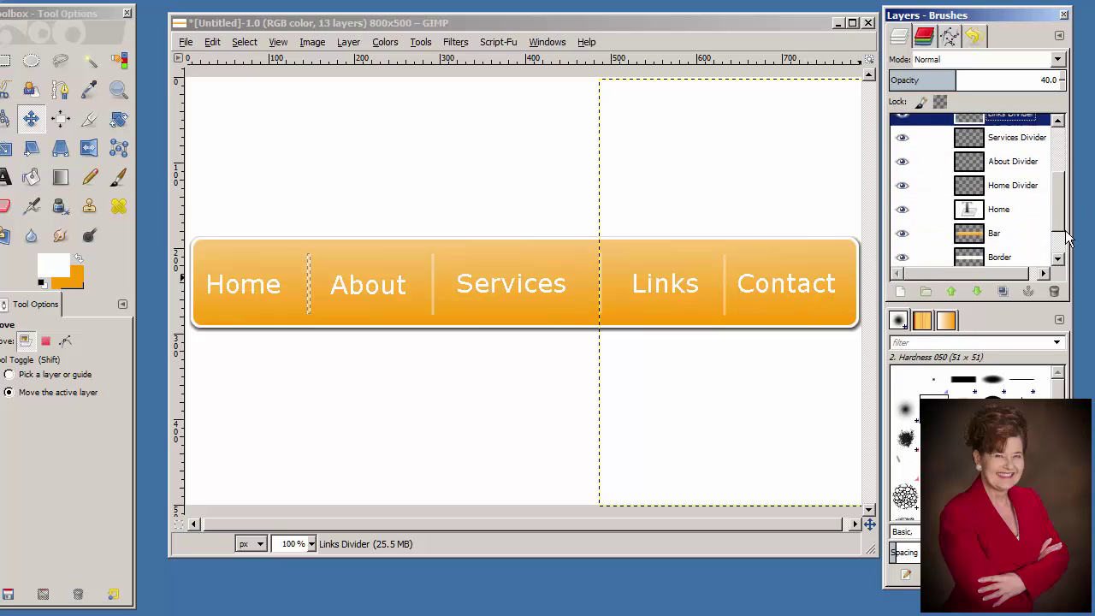
left_click(1010, 256)
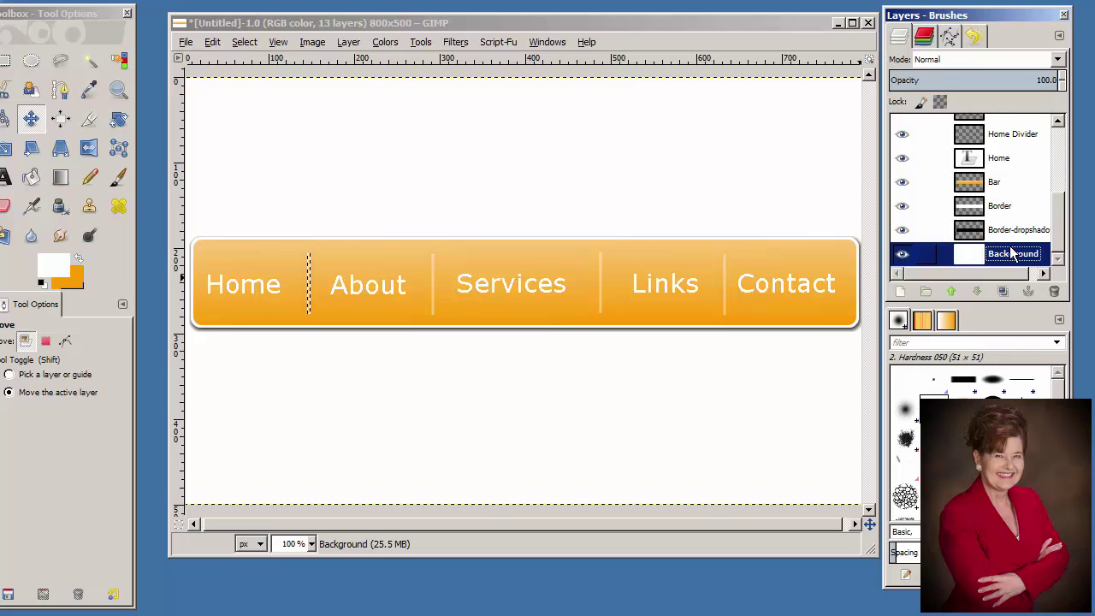
key("ctrl+shift+a")
Crop the image closely around the navigation bar to about 796 × 124 px and hide the Background layer
left_click_drag(168, 274, 147, 273)
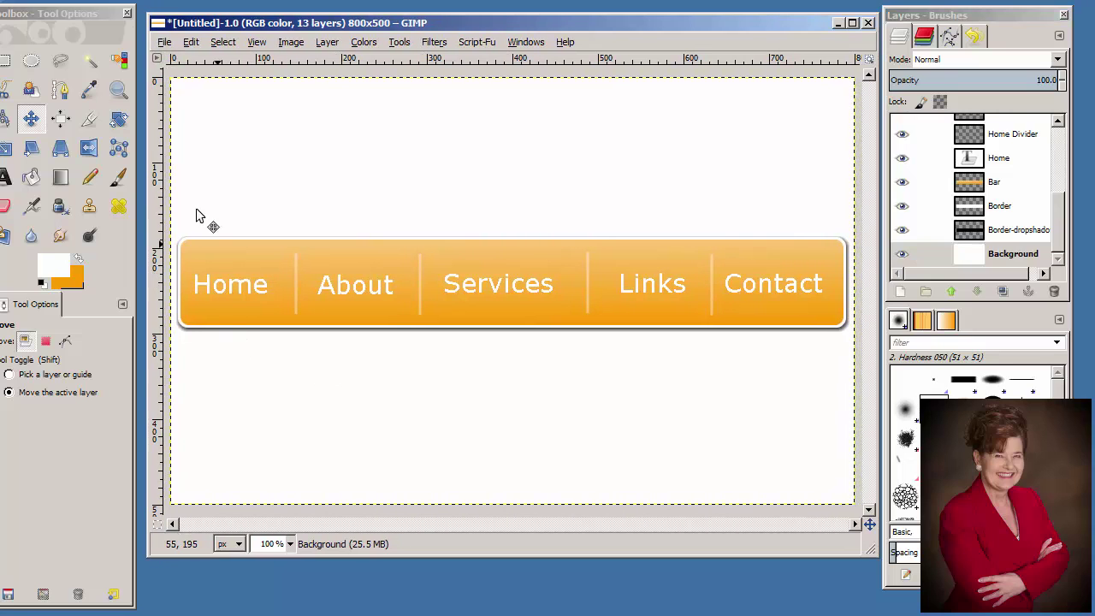
left_click(90, 124)
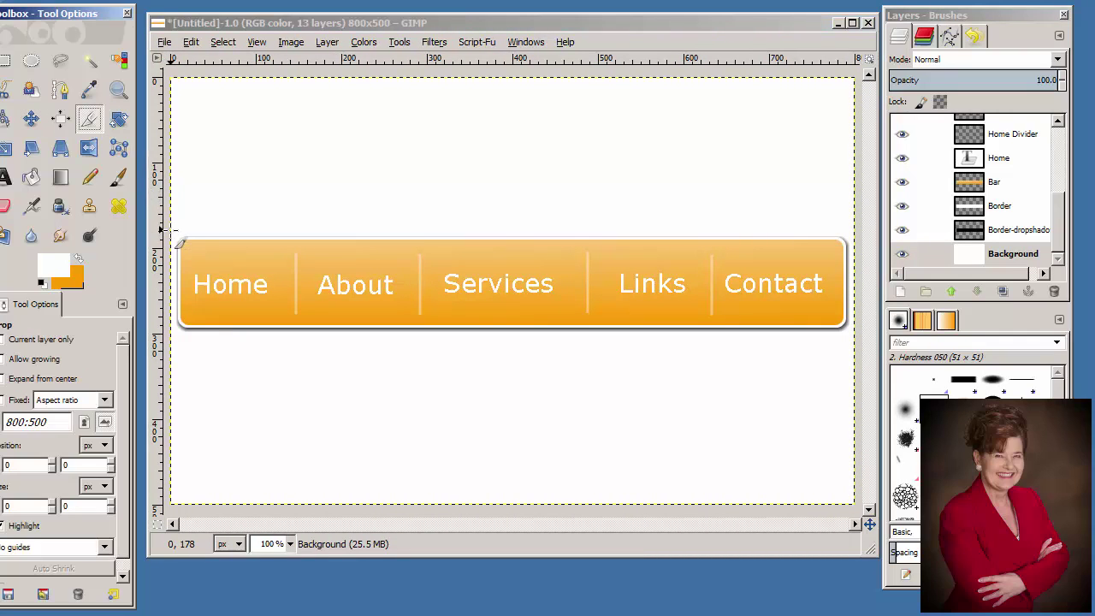
left_click_drag(175, 232, 865, 351)
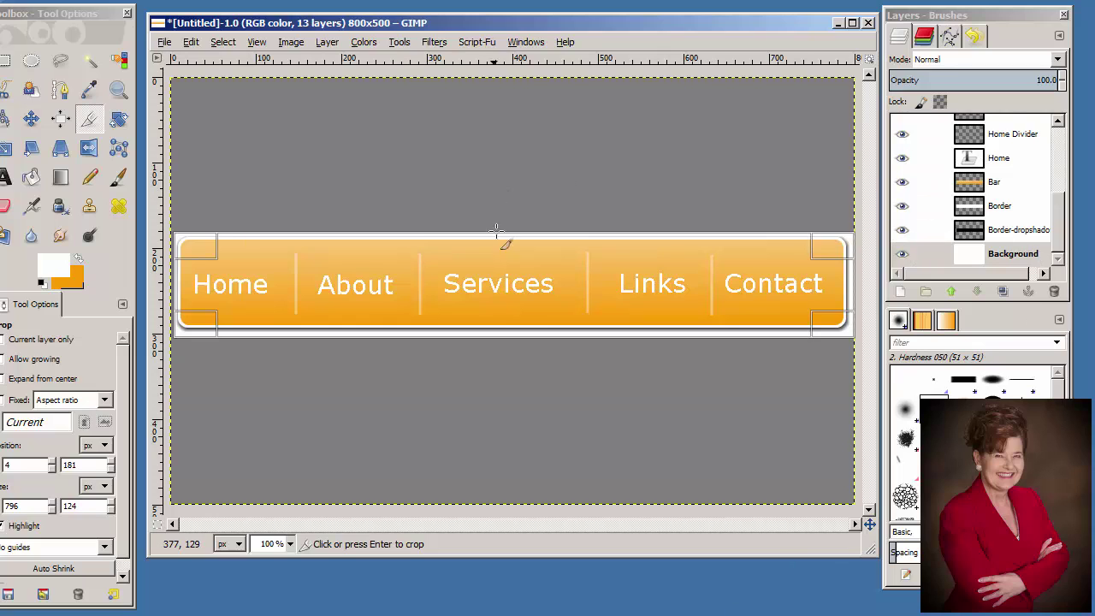
left_click(492, 289)
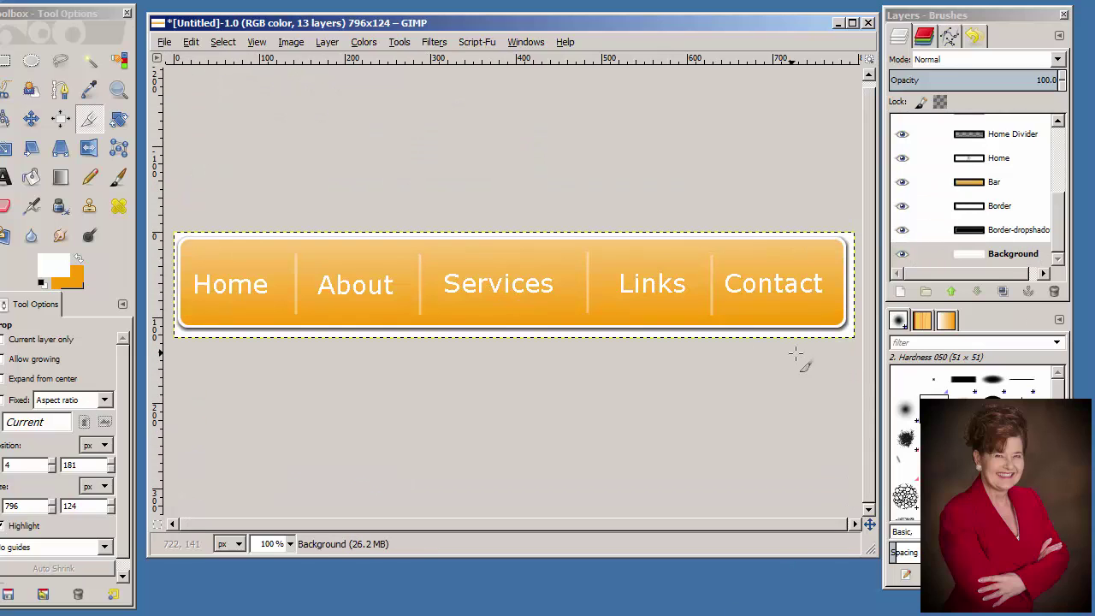
left_click(904, 255)
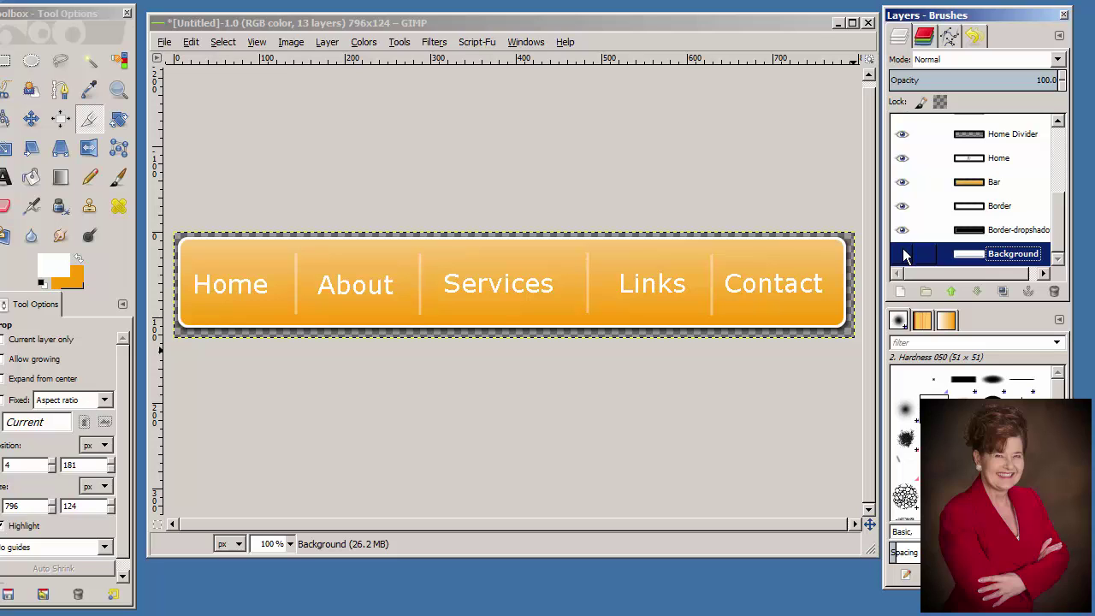
Start saving the image and set the save location to the Desktop folder GIMP/buttons/images
left_click(165, 42)
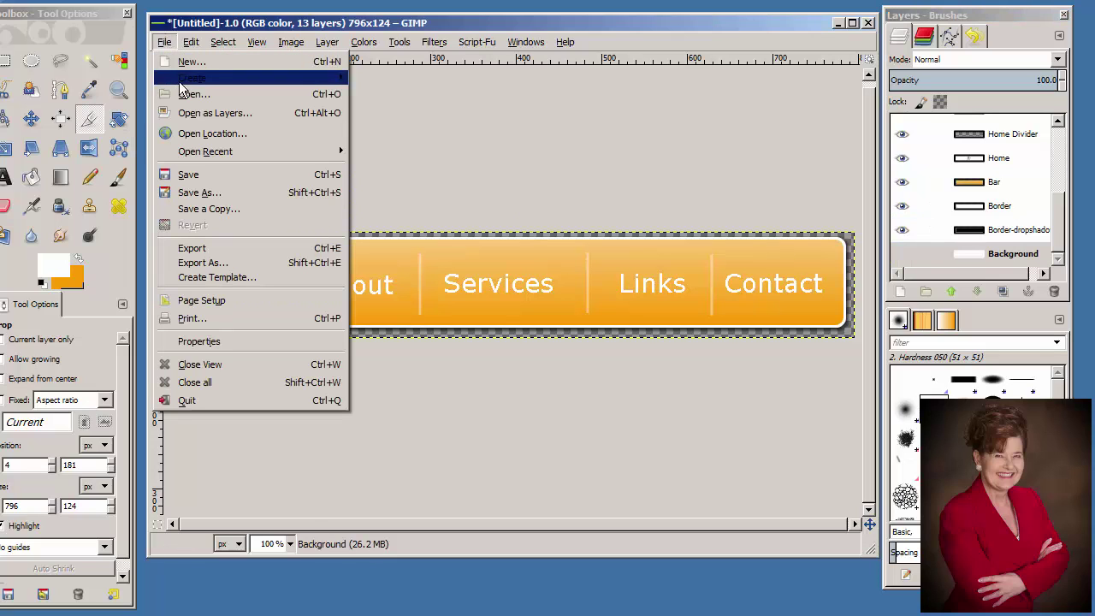
left_click(189, 174)
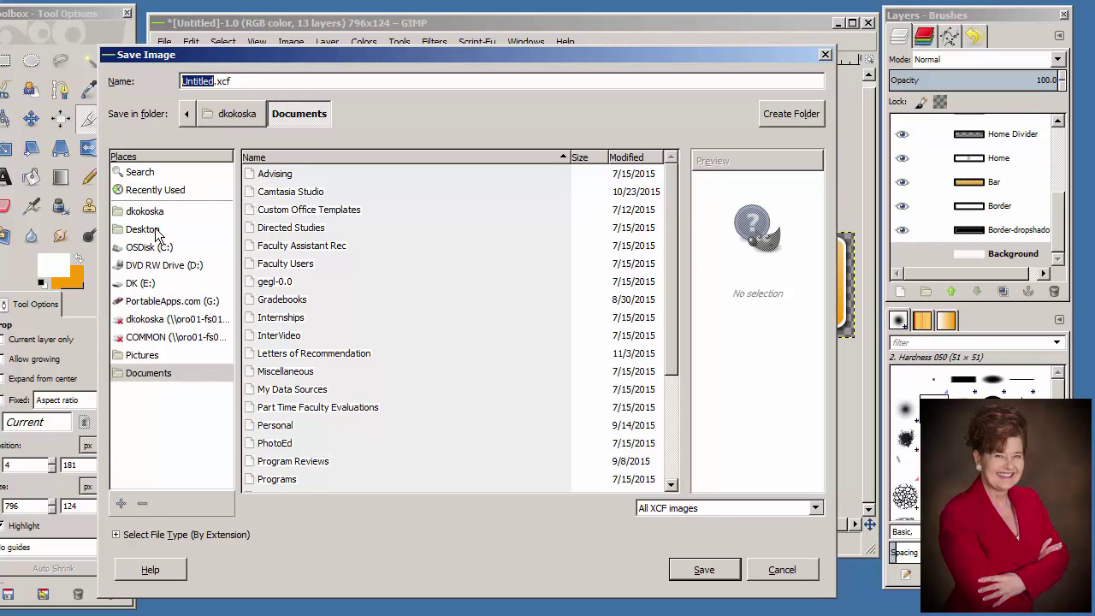
left_click(155, 229)
double_click(267, 210)
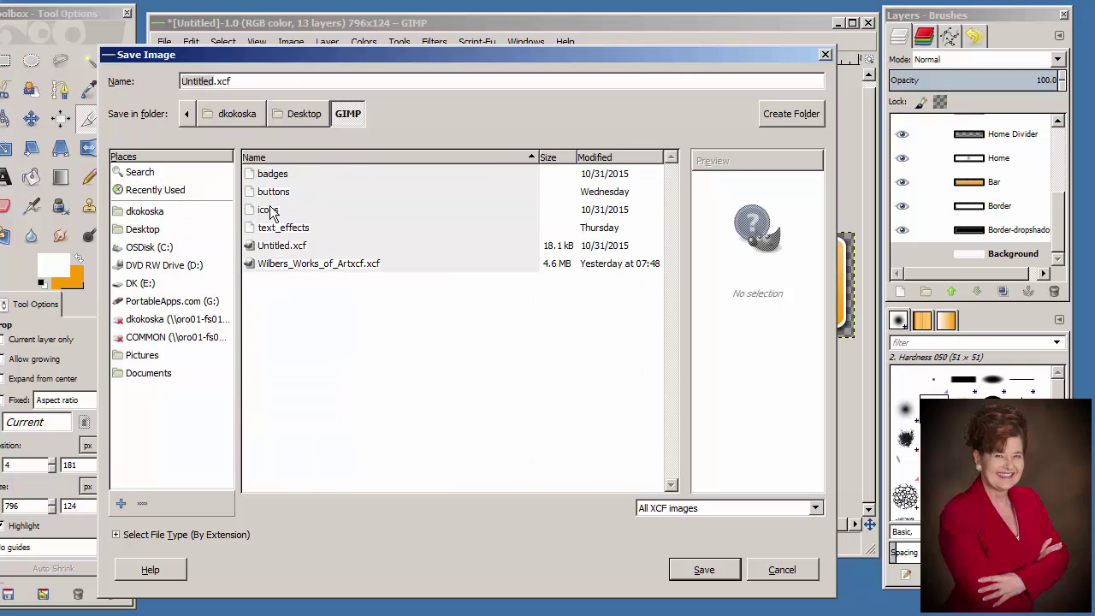
double_click(284, 190)
double_click(279, 178)
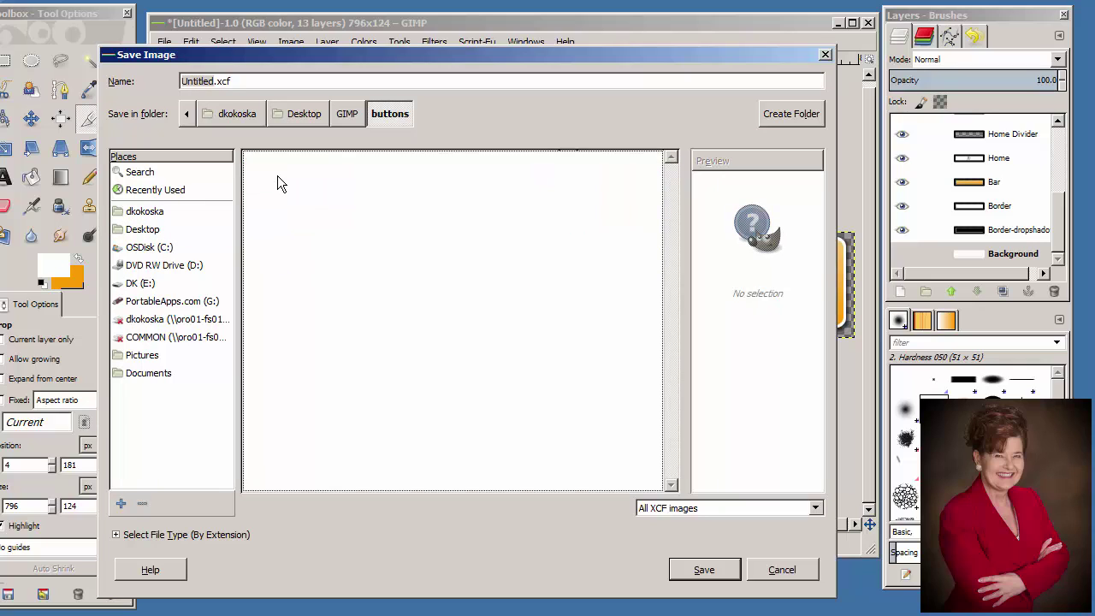
Name the file buttons_navigation_menu_11_14_15.xcf and save it in the images folder
left_click(214, 80)
double_click(214, 80)
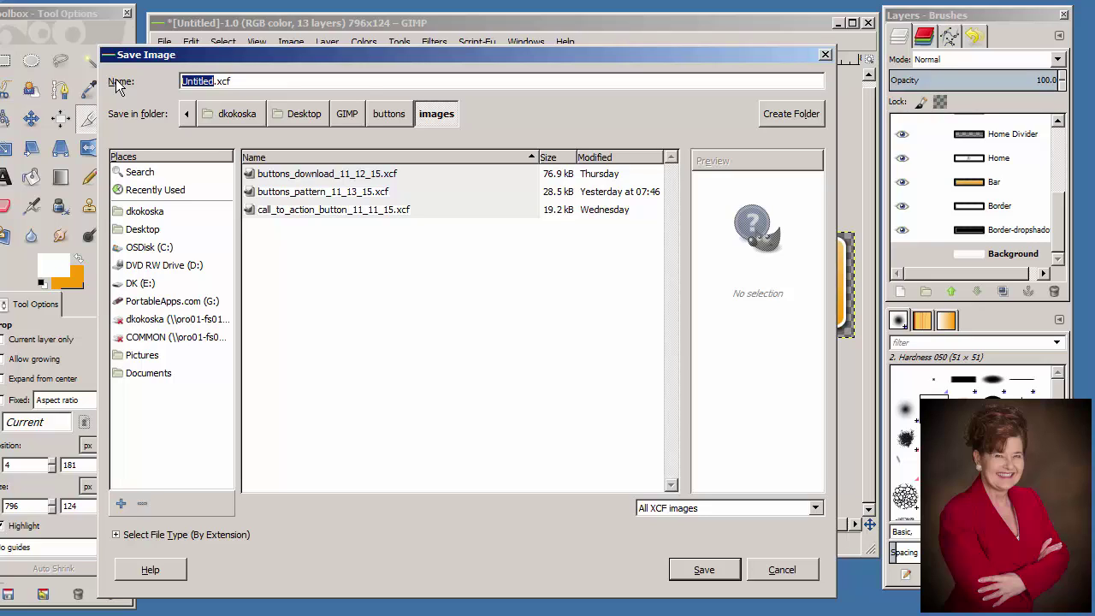
type("b")
type("uttons_nav")
type("igation_me")
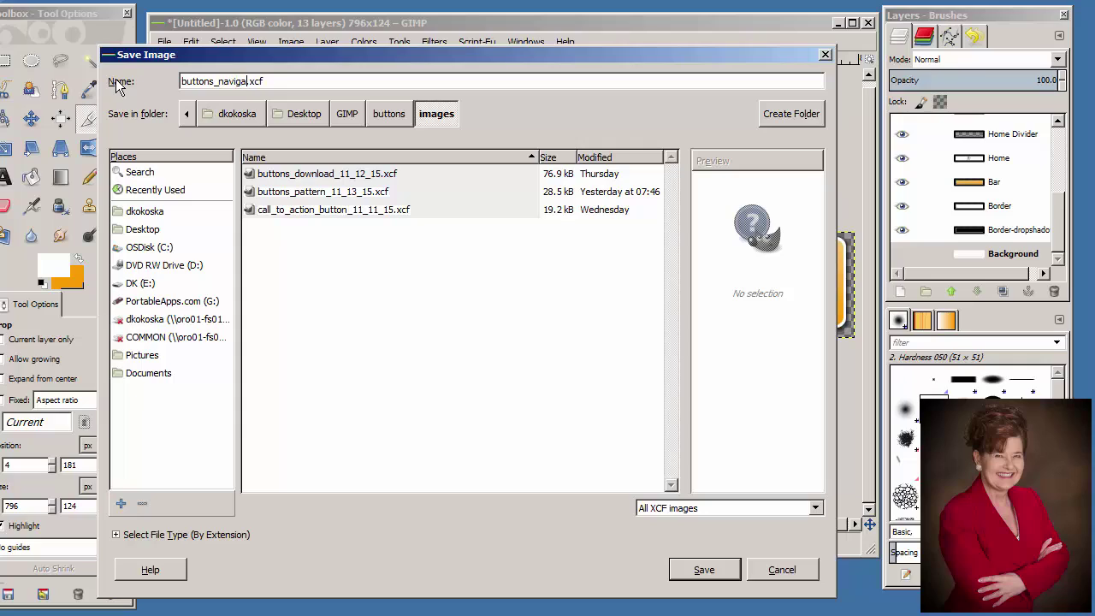
type("nu_11_14_15")
left_click(716, 574)
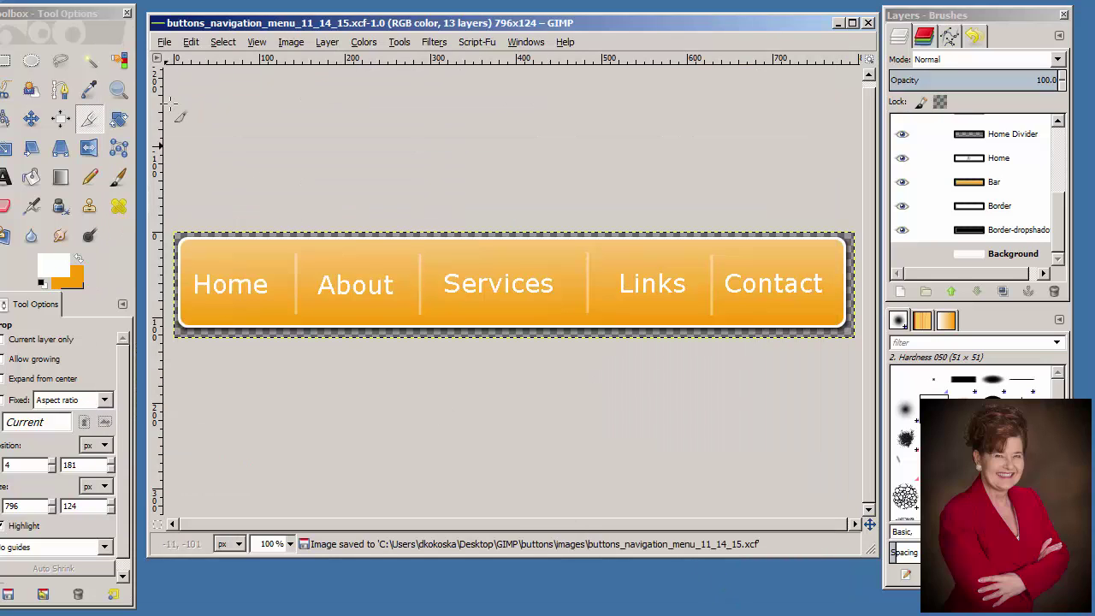
Export the navigation bar as buttons_navigation_menu_11_14_15.png to the images folder, keeping the offered PNG options
left_click(164, 42)
left_click(180, 245)
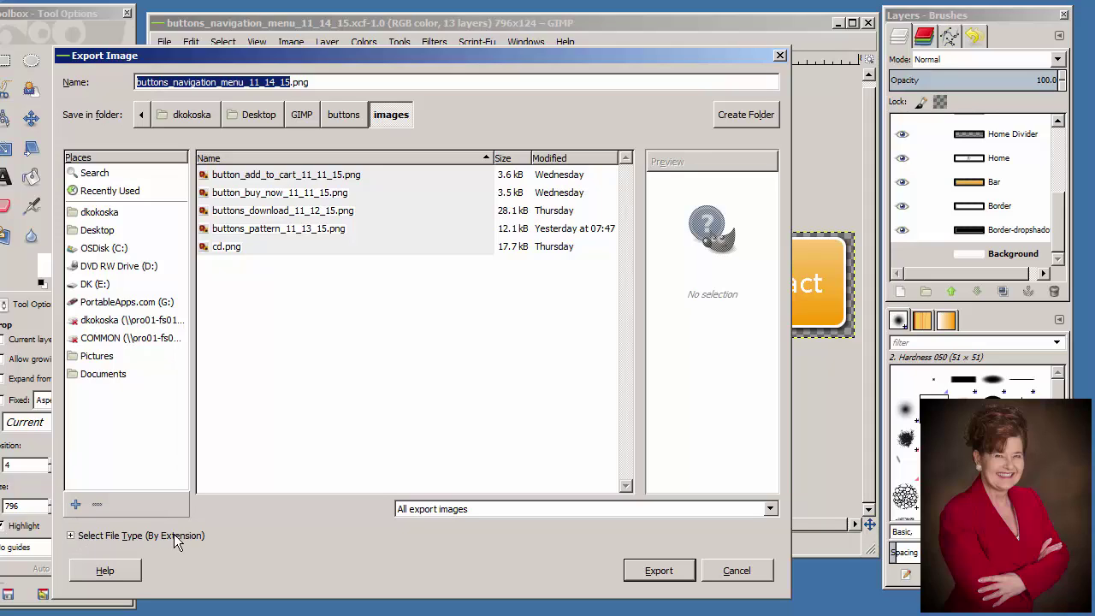
left_click(669, 579)
left_click(586, 505)
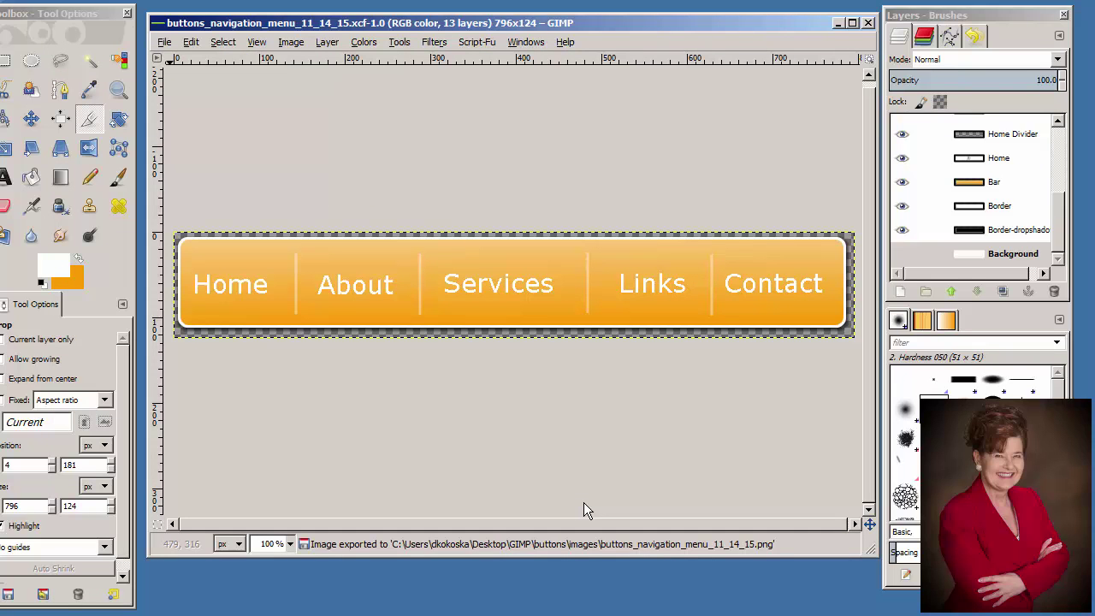
Close the navigation bar image and the empty main window
left_click(164, 43)
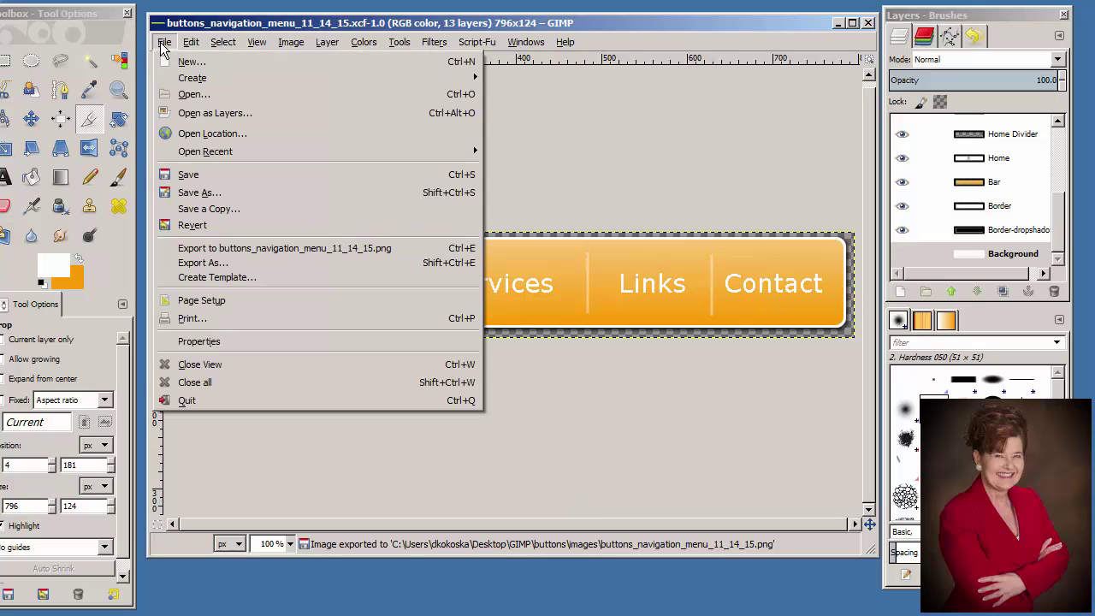
left_click(187, 367)
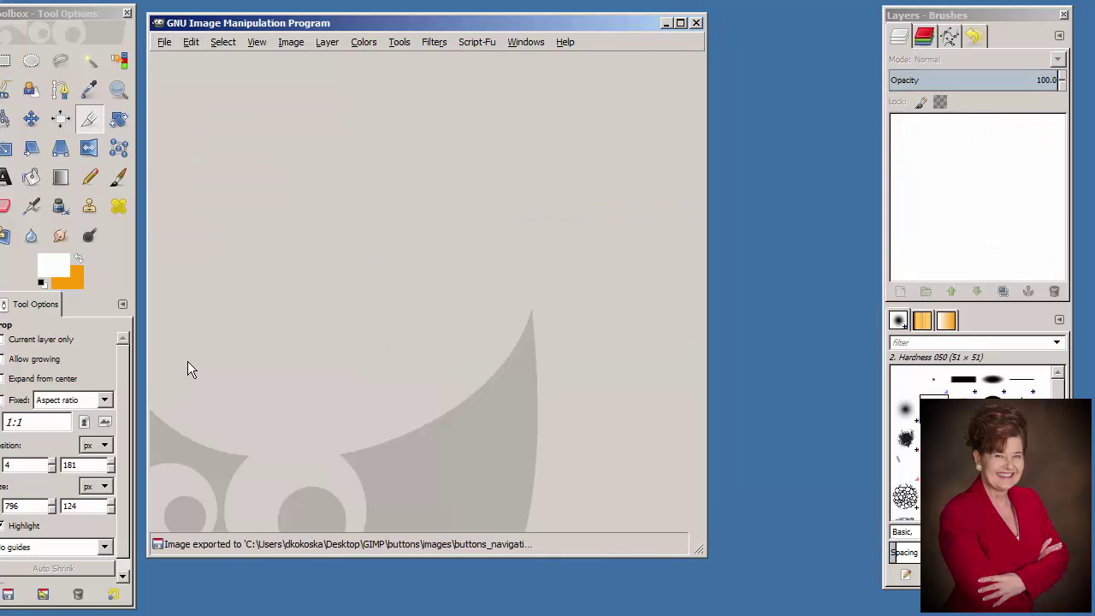
left_click(696, 23)
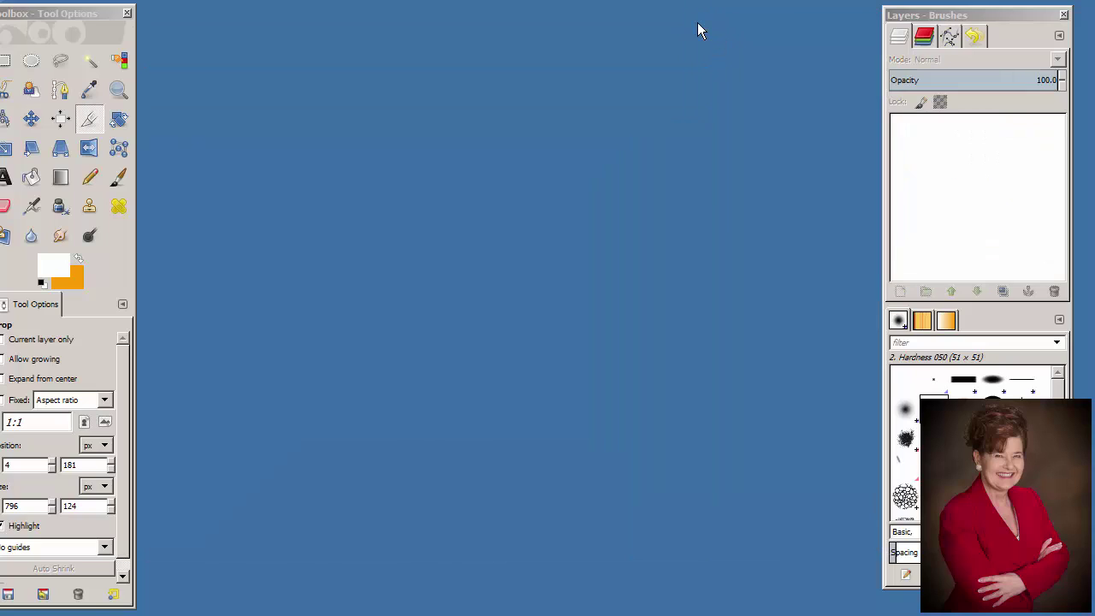